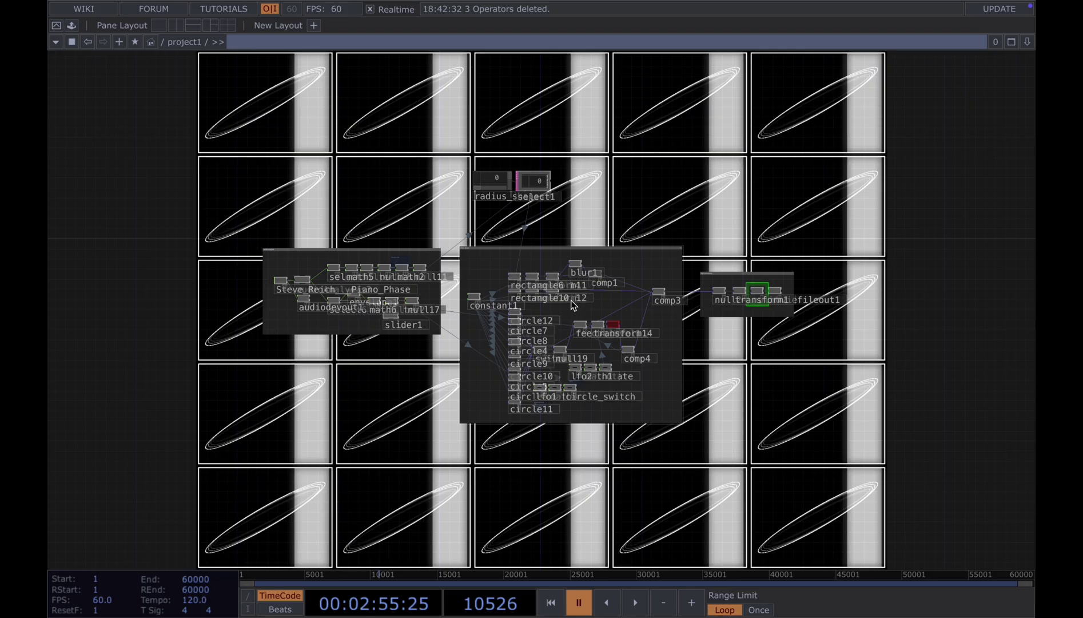
# Examine the Main visual network, from the rectangle and circle operators through switch1 and the feedback chain to comp3
pyautogui.scroll(4, 572, 305)
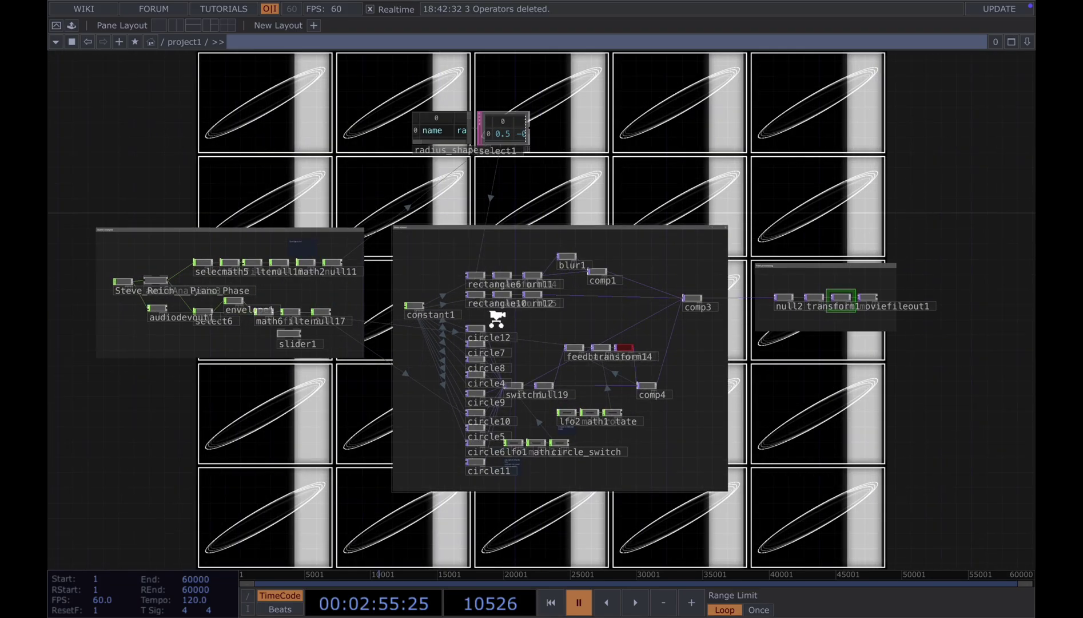
pyautogui.scroll(4, 497, 315)
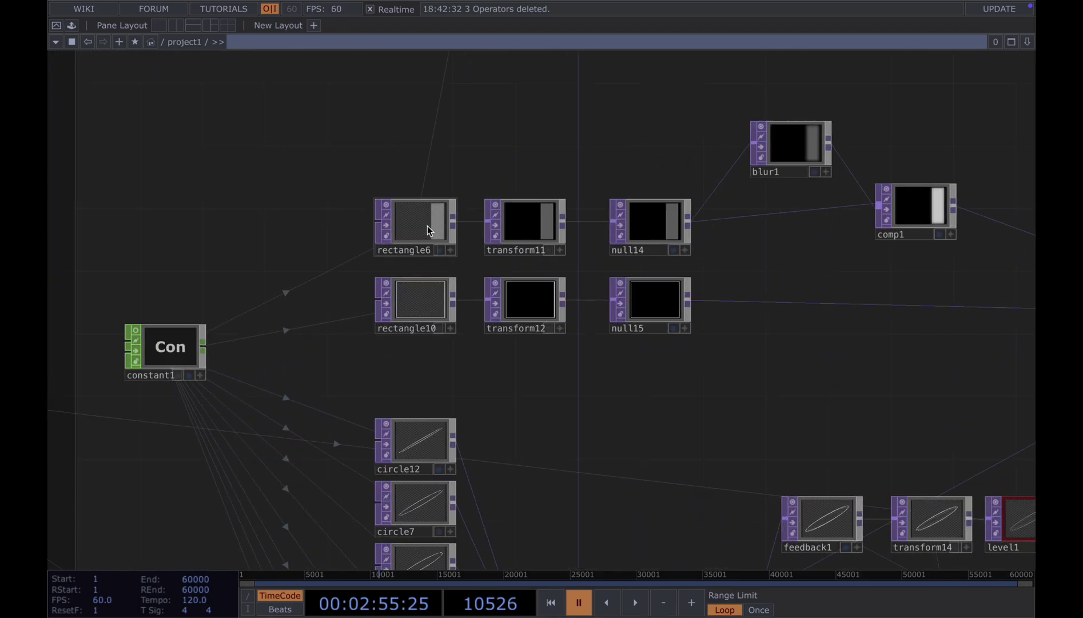
pyautogui.moveTo(526, 406); pyautogui.dragTo(544, 265)
pyautogui.scroll(-3, 518, 318)
pyautogui.scroll(-3, 571, 350)
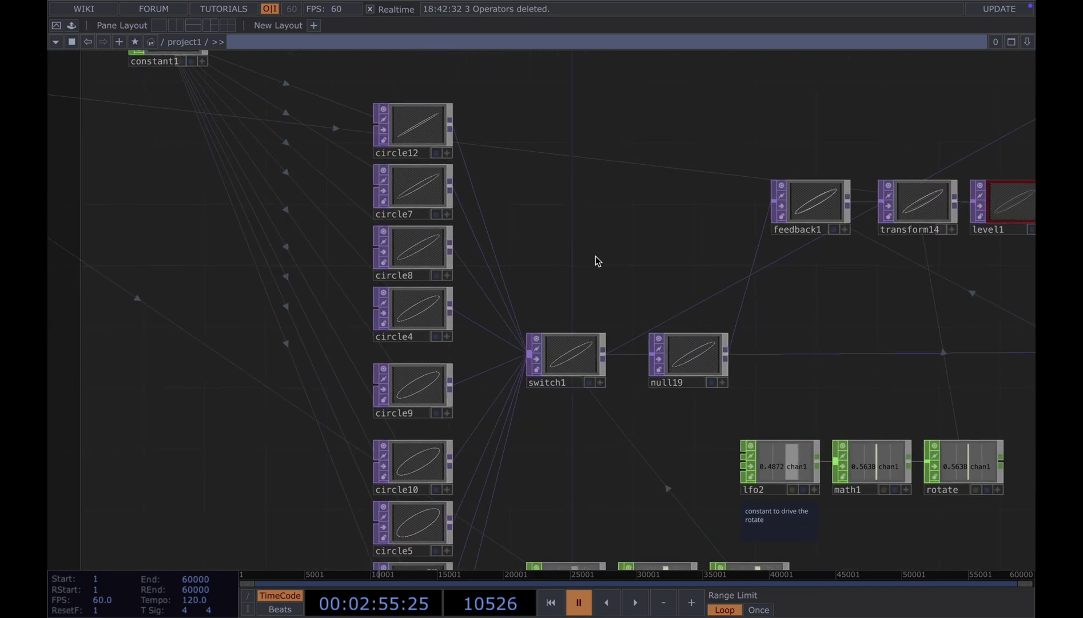
pyautogui.scroll(-2, 596, 256)
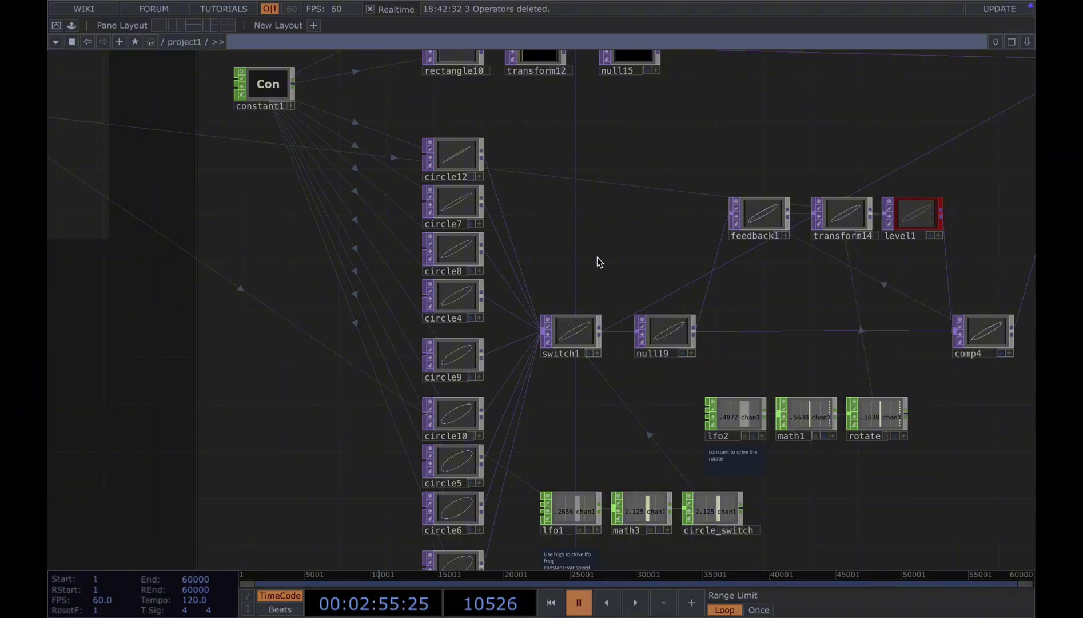
pyautogui.scroll(-5, 598, 256)
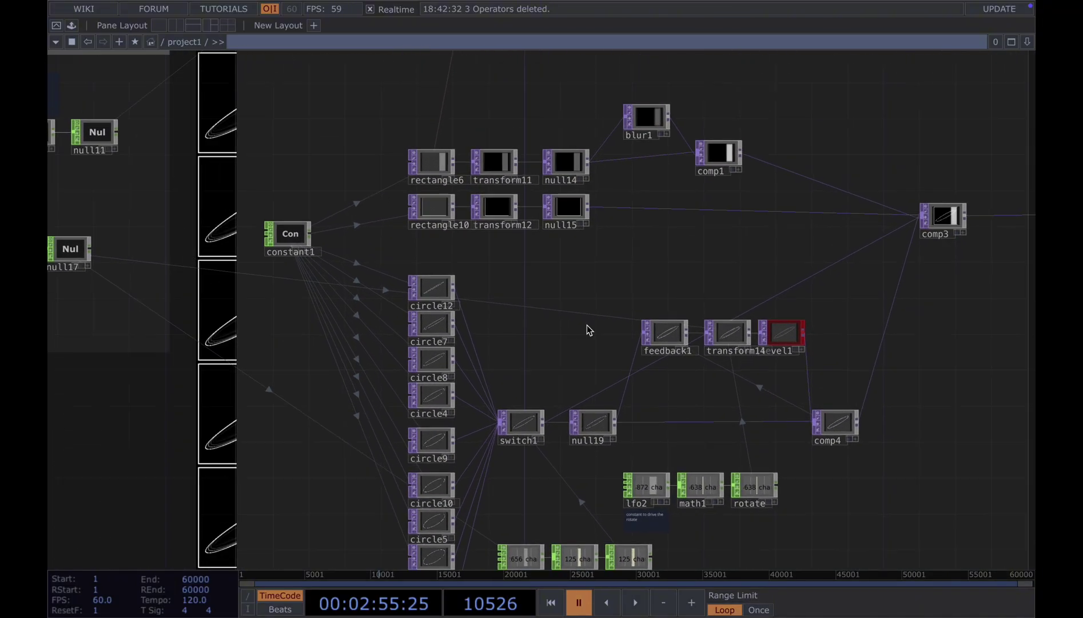
pyautogui.scroll(-6, 589, 330)
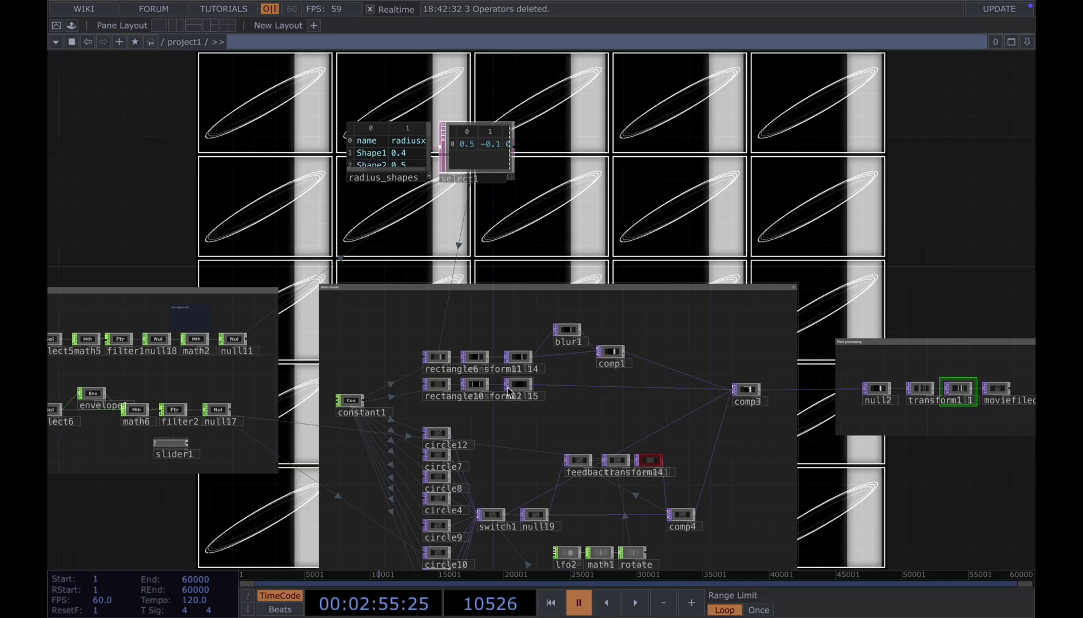
pyautogui.moveTo(496, 300); pyautogui.dragTo(487, 195)
pyautogui.moveTo(491, 369); pyautogui.dragTo(465, 288)
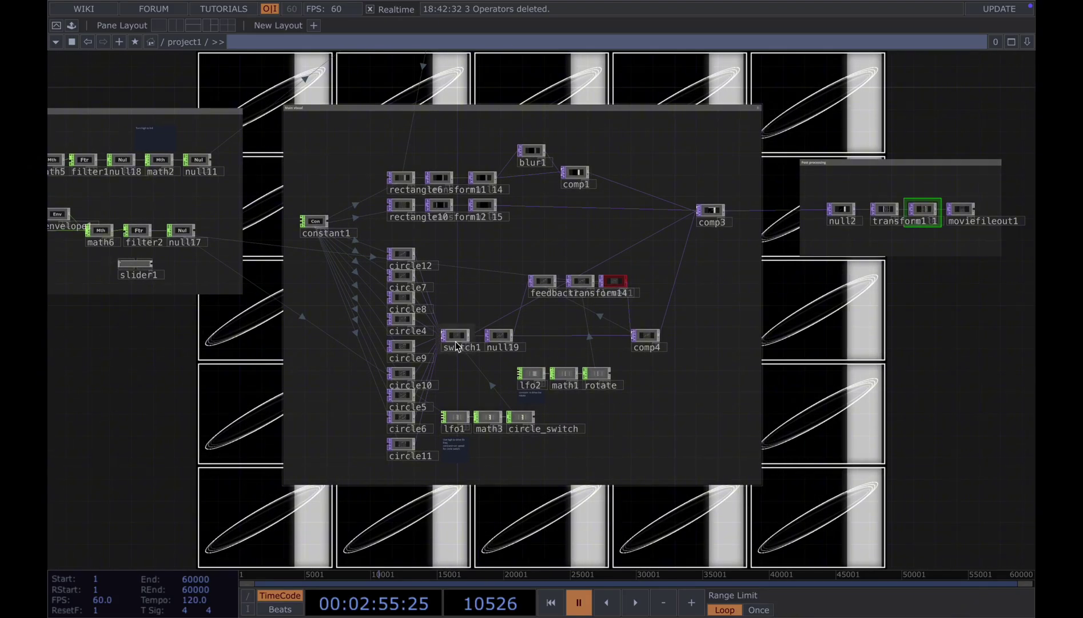
pyautogui.hscroll(4, 626, 404)
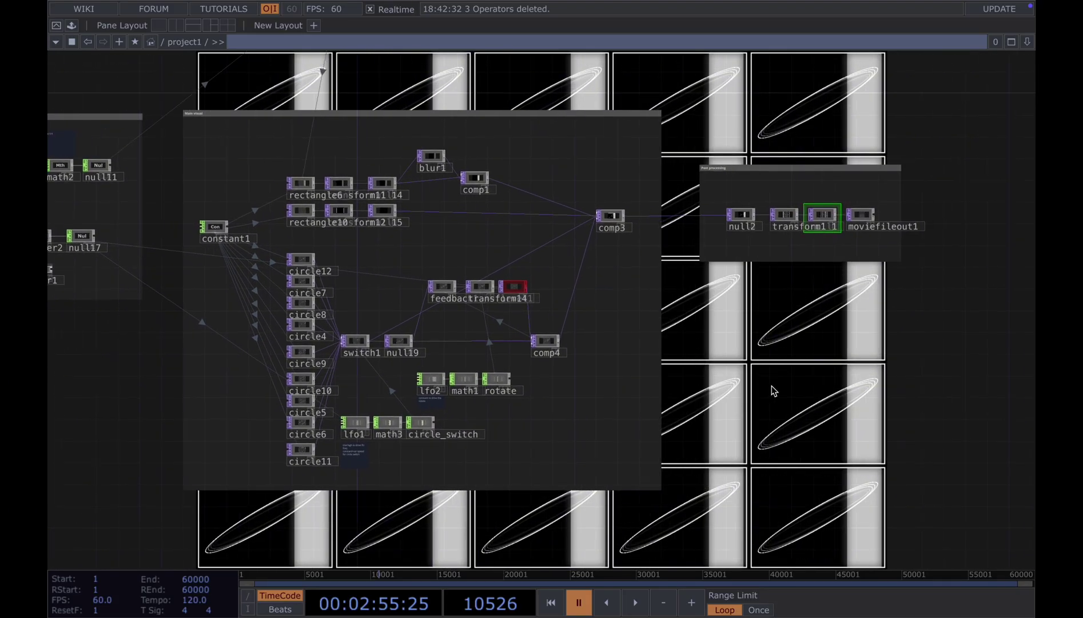
# Inspect comp3 and the Post processing chain, reviewing transform1's scale and tile extend settings
pyautogui.moveTo(772, 386); pyautogui.dragTo(703, 414)
pyautogui.scroll(5, 543, 246)
pyautogui.scroll(2, 550, 262)
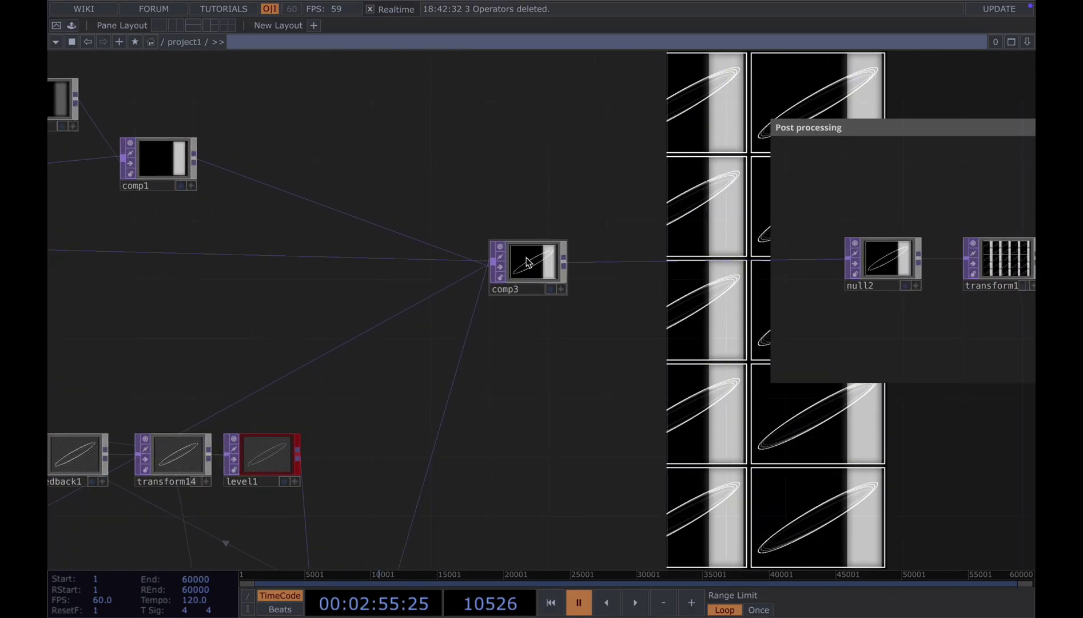
pyautogui.moveTo(949, 404); pyautogui.dragTo(740, 387)
pyautogui.click(801, 248)
pyautogui.moveTo(778, 459); pyautogui.dragTo(570, 519)
pyautogui.press('p')
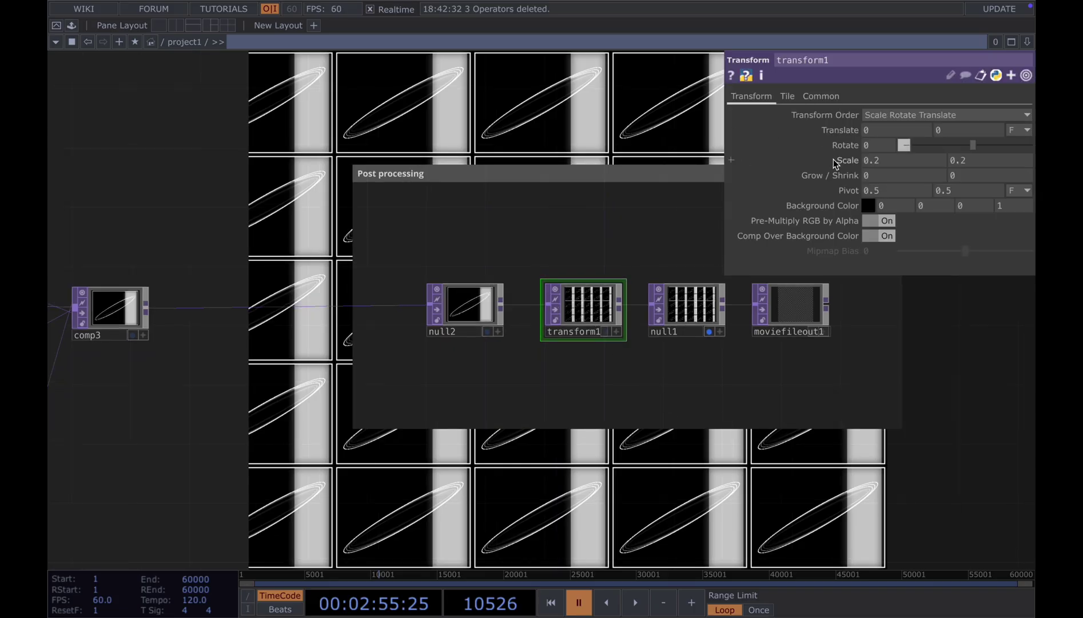
pyautogui.click(788, 96)
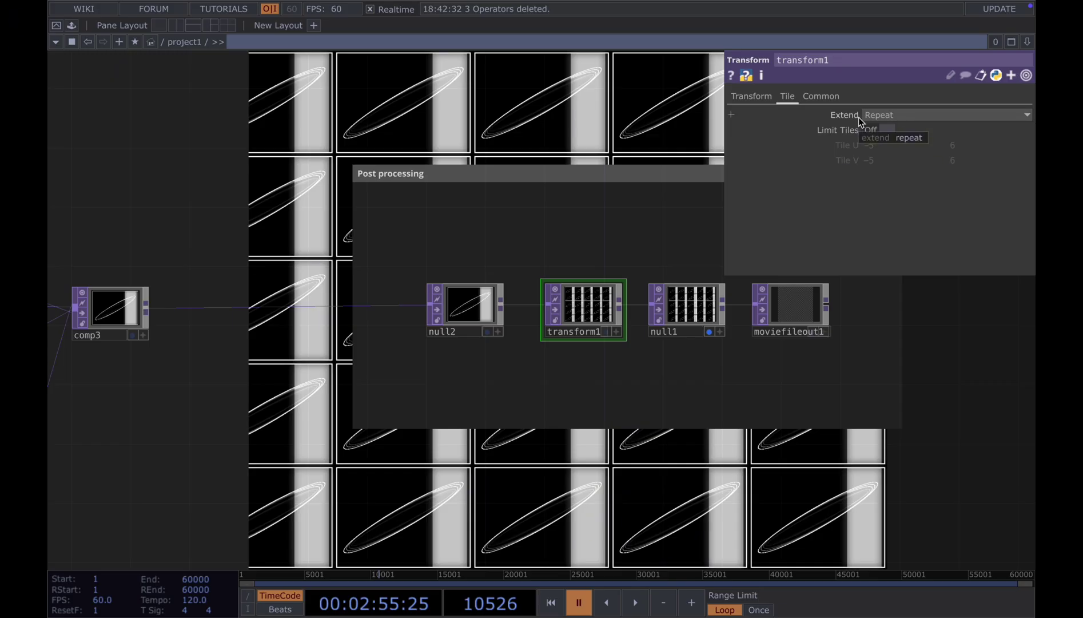
pyautogui.press('h')
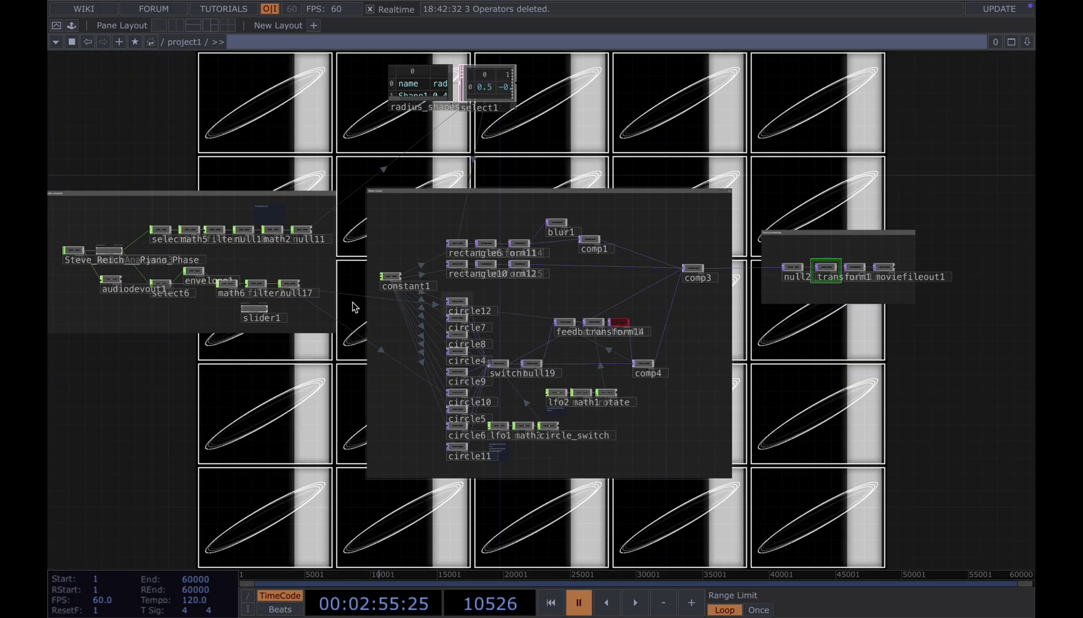
# Review how constant1 feeds the rectangle and circle operators in the Main visual network
pyautogui.scroll(3, 318, 273)
pyautogui.scroll(1, 589, 310)
pyautogui.scroll(3, 455, 252)
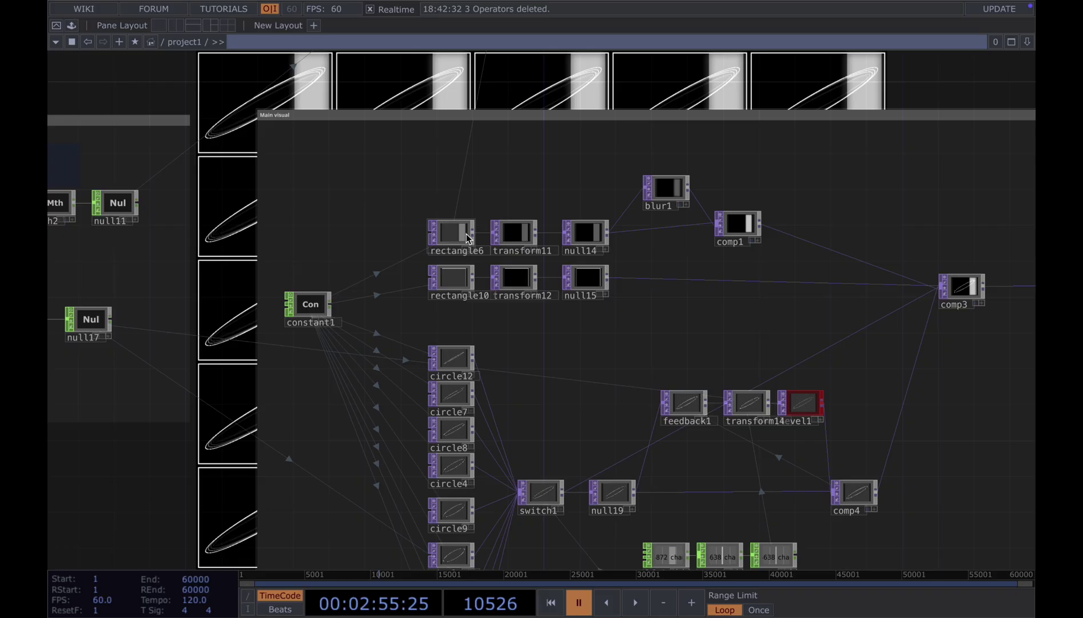
pyautogui.moveTo(531, 395); pyautogui.dragTo(516, 294)
pyautogui.scroll(-2, 502, 332)
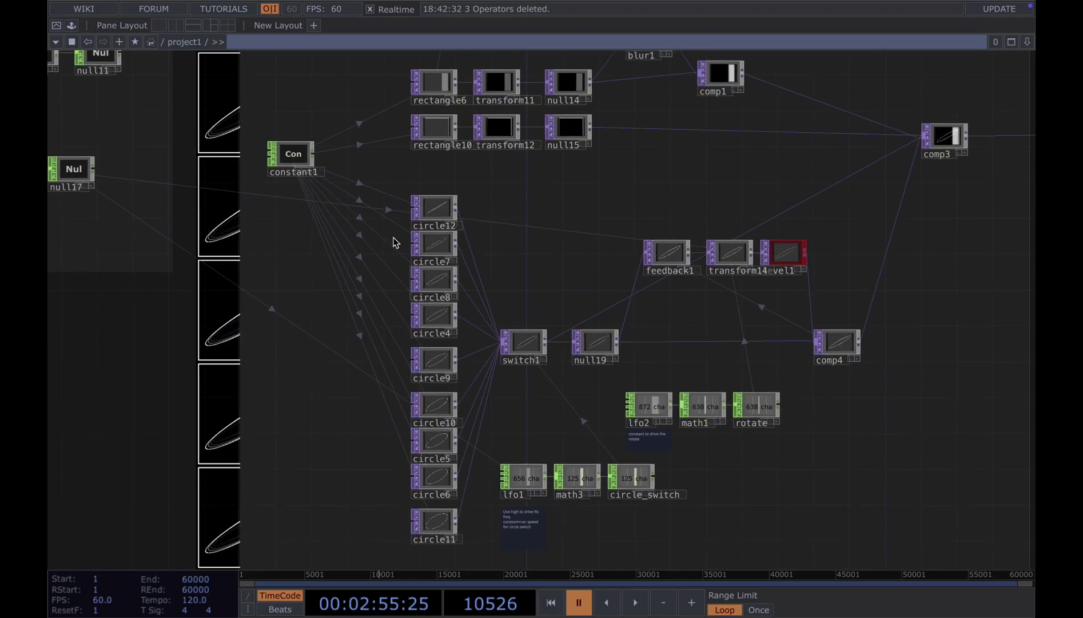
pyautogui.scroll(-3, 438, 278)
pyautogui.scroll(-3, 733, 354)
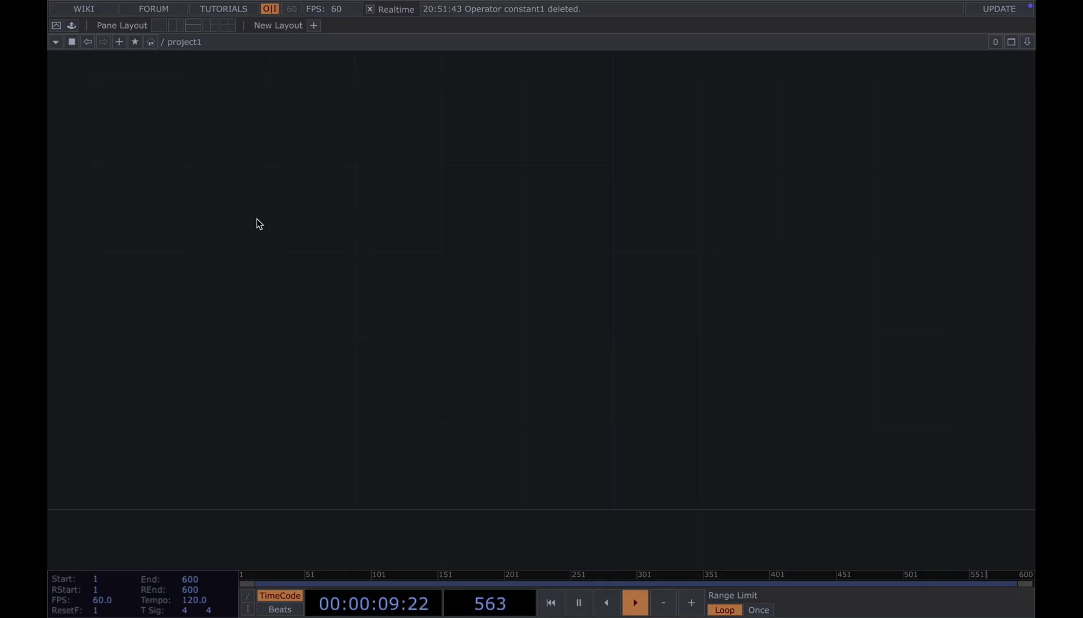
# Add a Constant CHOP with channel resx set to 1920 and channel resy set to 1440
pyautogui.press('Tab')
pyautogui.write('con')
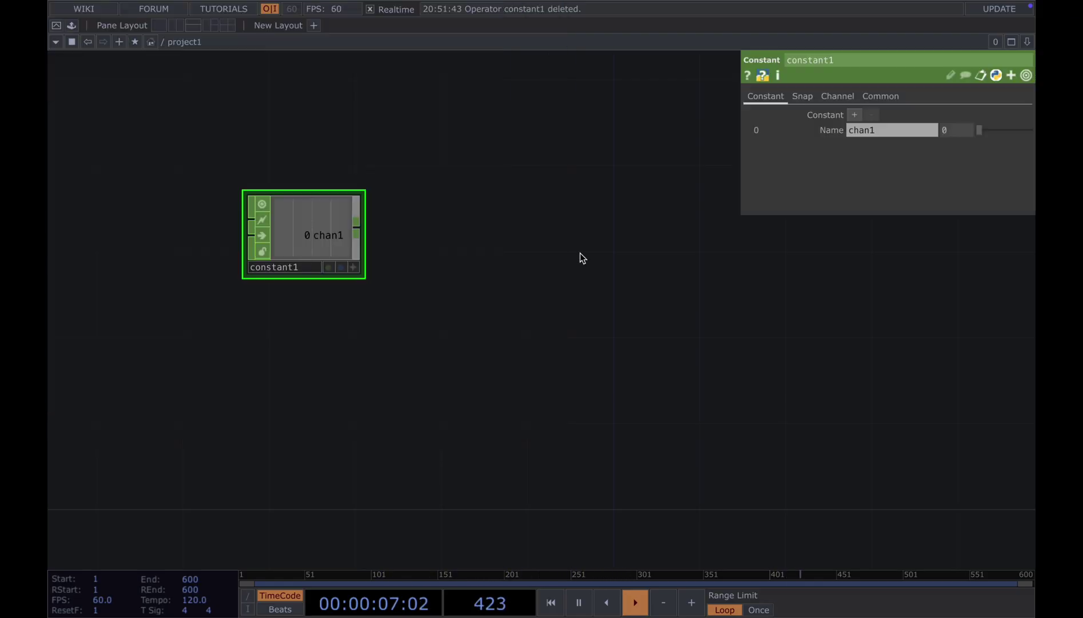
pyautogui.click(853, 129)
pyautogui.write('resx')
pyautogui.press('Return')
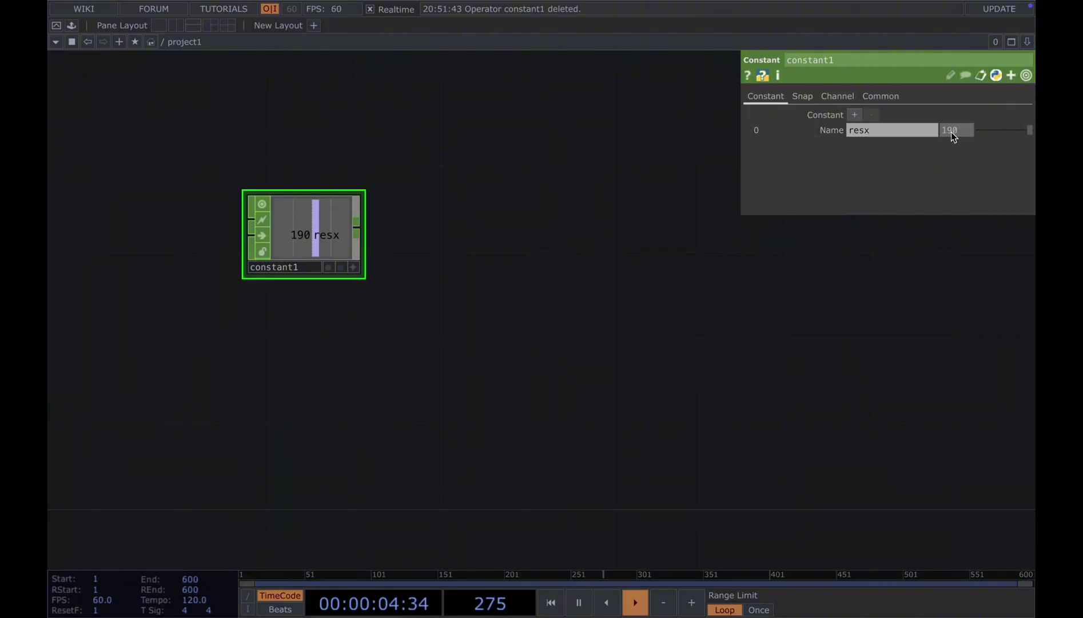
pyautogui.write('1920')
pyautogui.press('Return')
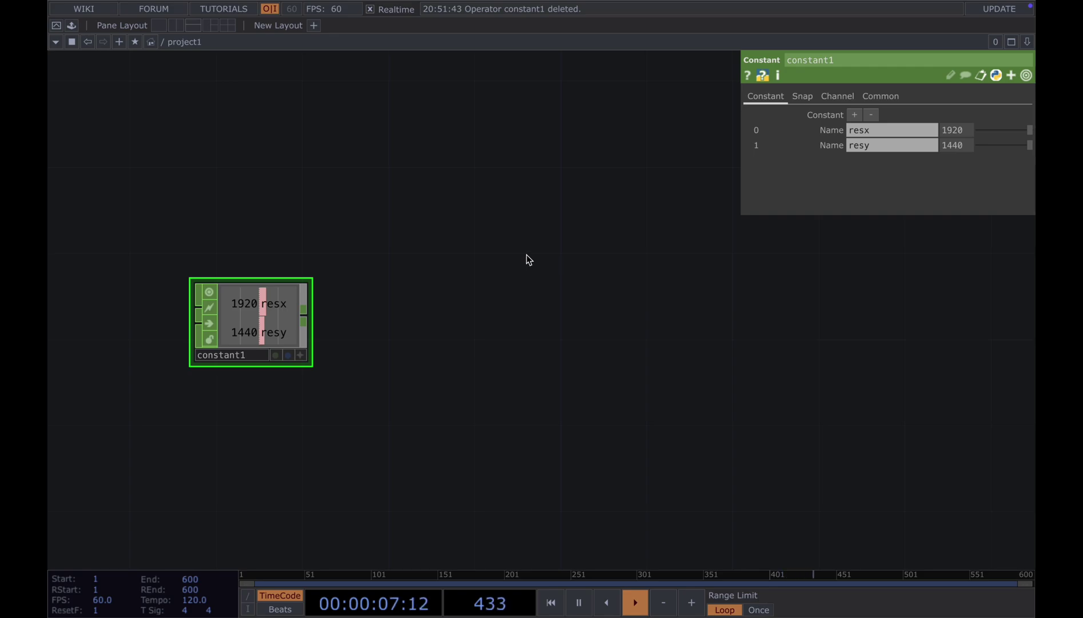
# Add a Rectangle TOP above the constant and drive its resolution from constant1's resx and resy channels
pyautogui.press('Tab')
pyautogui.write('re')
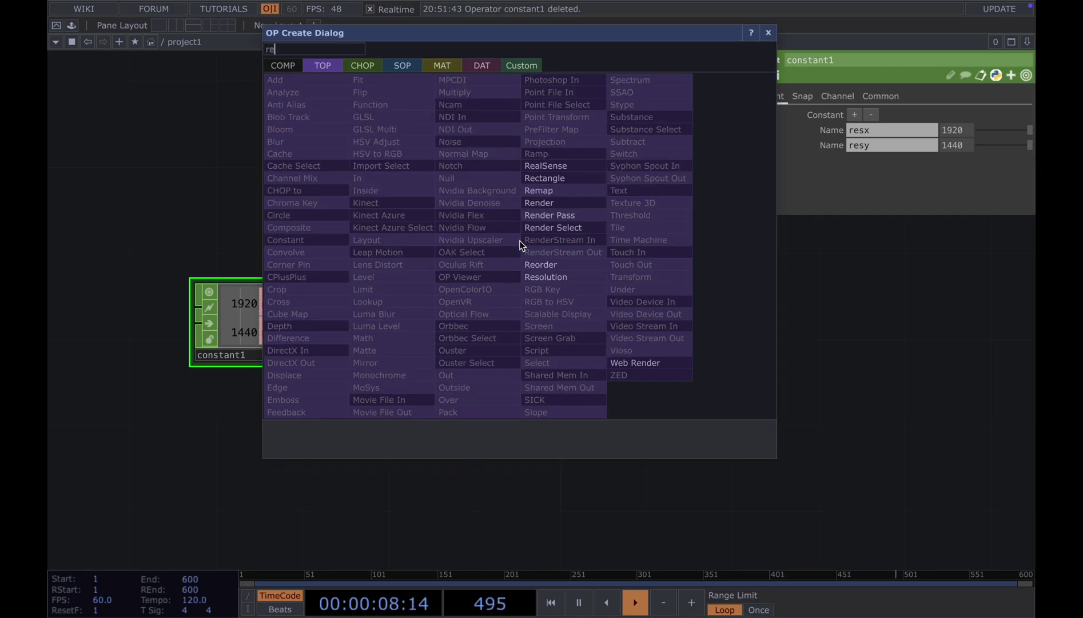
pyautogui.click(558, 177)
pyautogui.click(517, 199)
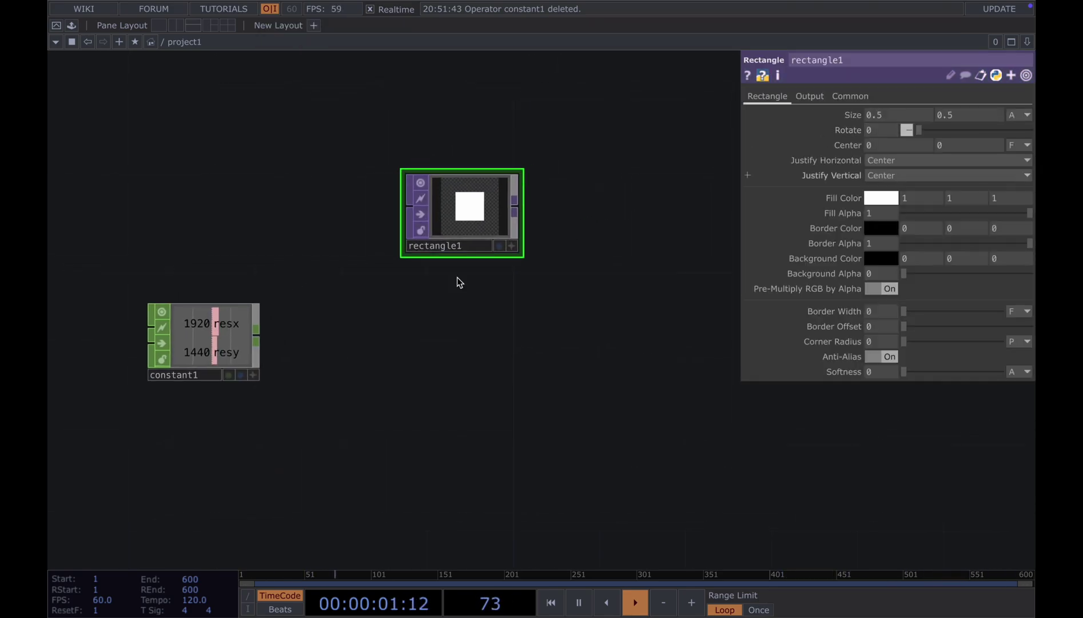
pyautogui.click(253, 374)
pyautogui.moveTo(218, 322); pyautogui.dragTo(977, 129)
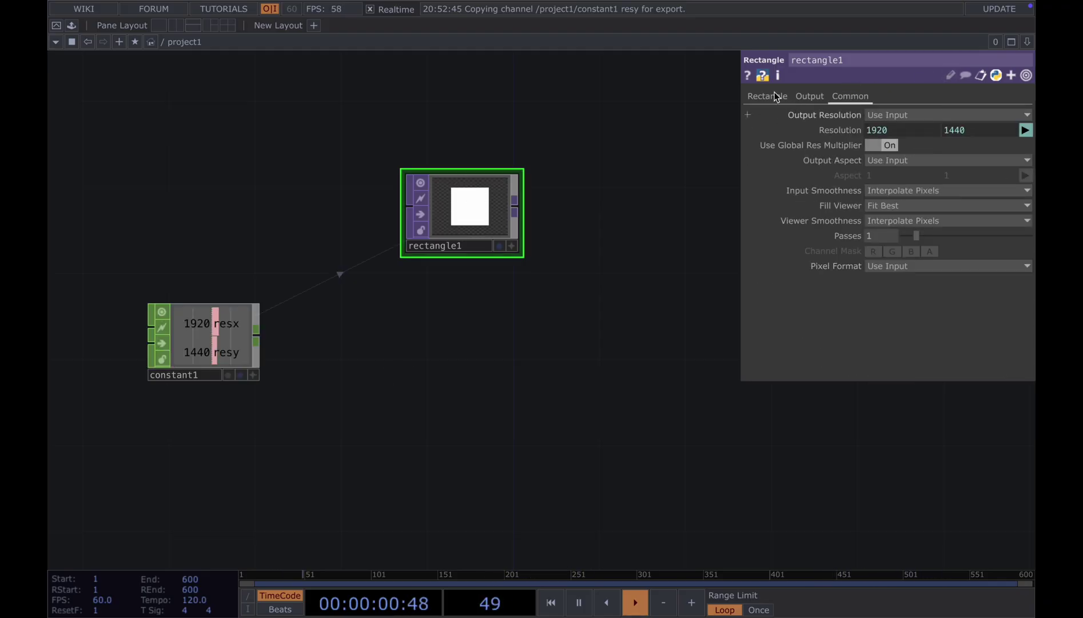
# Set rectangle1's size to 0.2 by 0.72
pyautogui.click(772, 96)
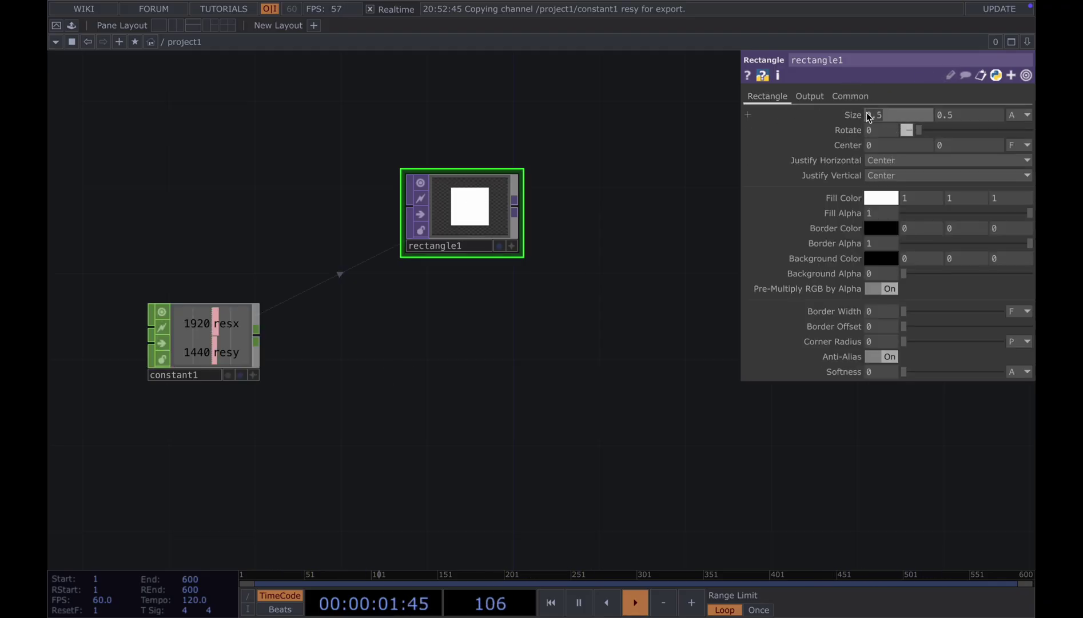
pyautogui.moveTo(960, 118); pyautogui.dragTo(929, 115)
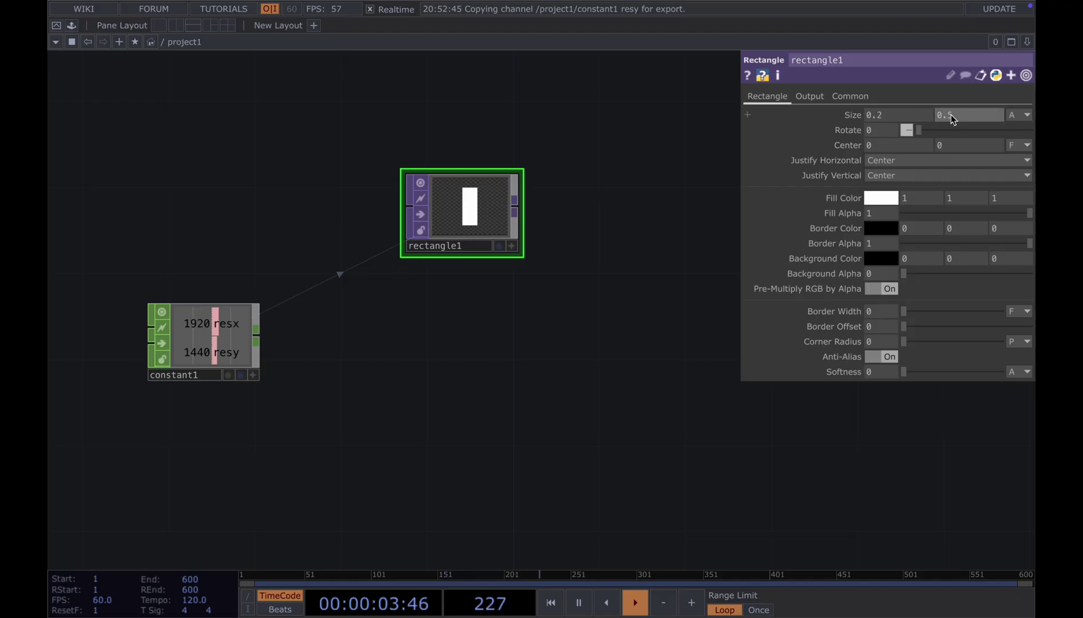
pyautogui.click(951, 122)
pyautogui.write('0.72')
pyautogui.press('Return')
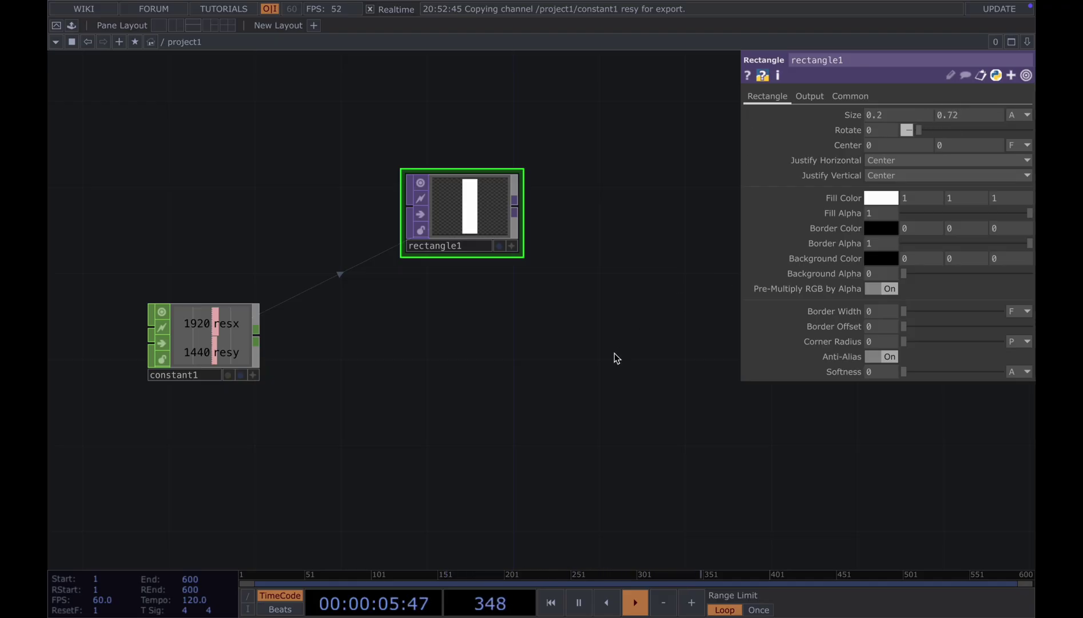
# Duplicate rectangle1 below the original and set the copy's size to 0.975 by 0.73
pyautogui.hotkey('ctrl', 'c')
pyautogui.hotkey('ctrl', 'v')
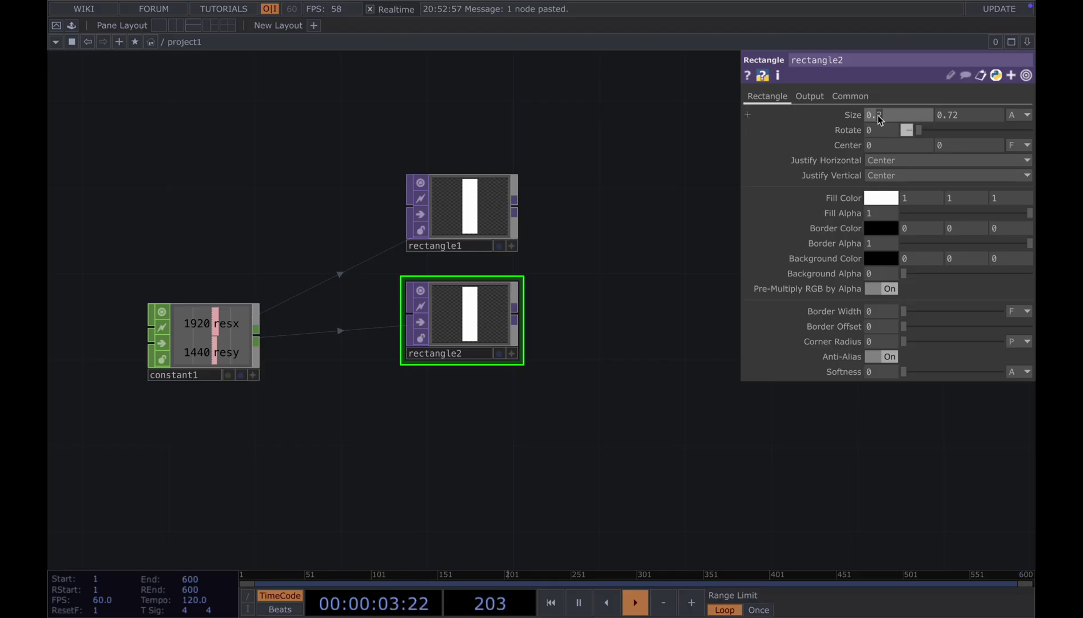
pyautogui.press('Return')
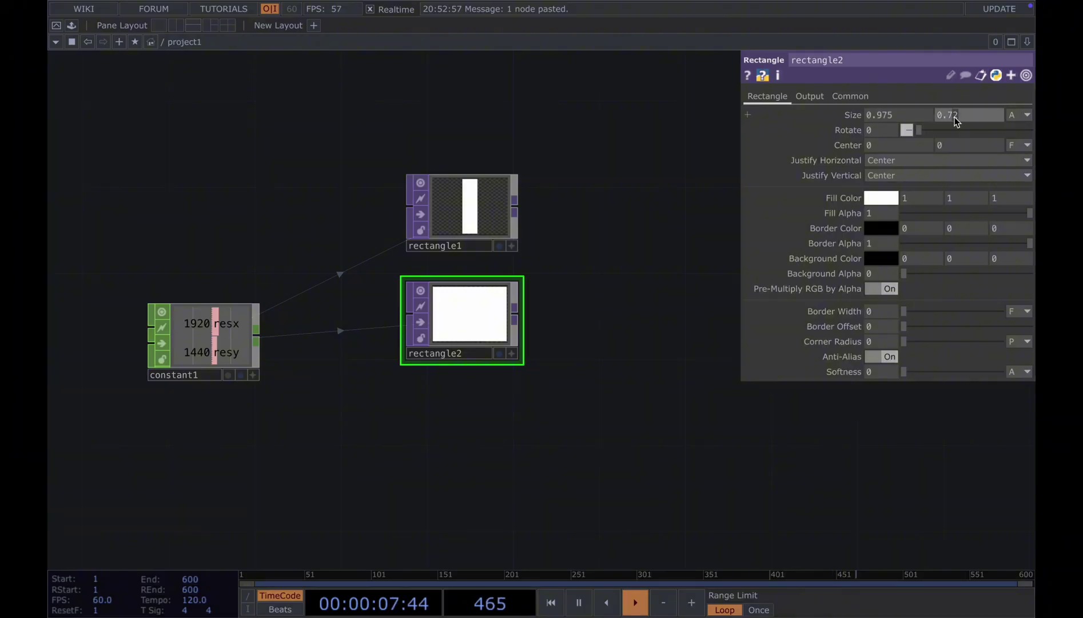
pyautogui.press('Return')
# Turn rectangle2 into an outline with fill alpha 0 and a white border 0.01 wide
pyautogui.scroll(-10, 869, 213)
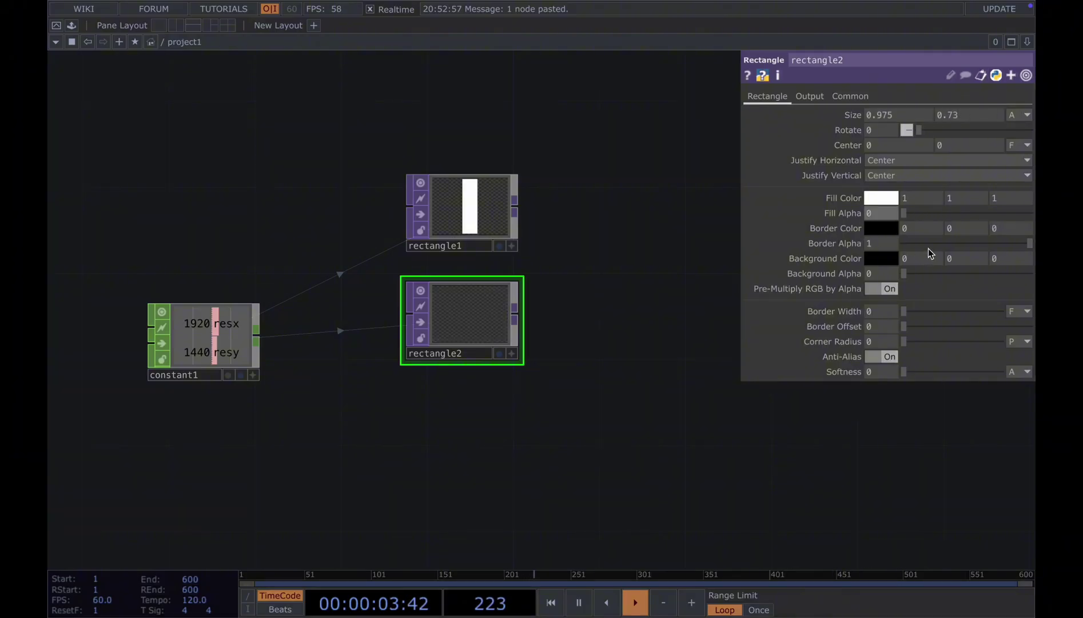
pyautogui.click(883, 230)
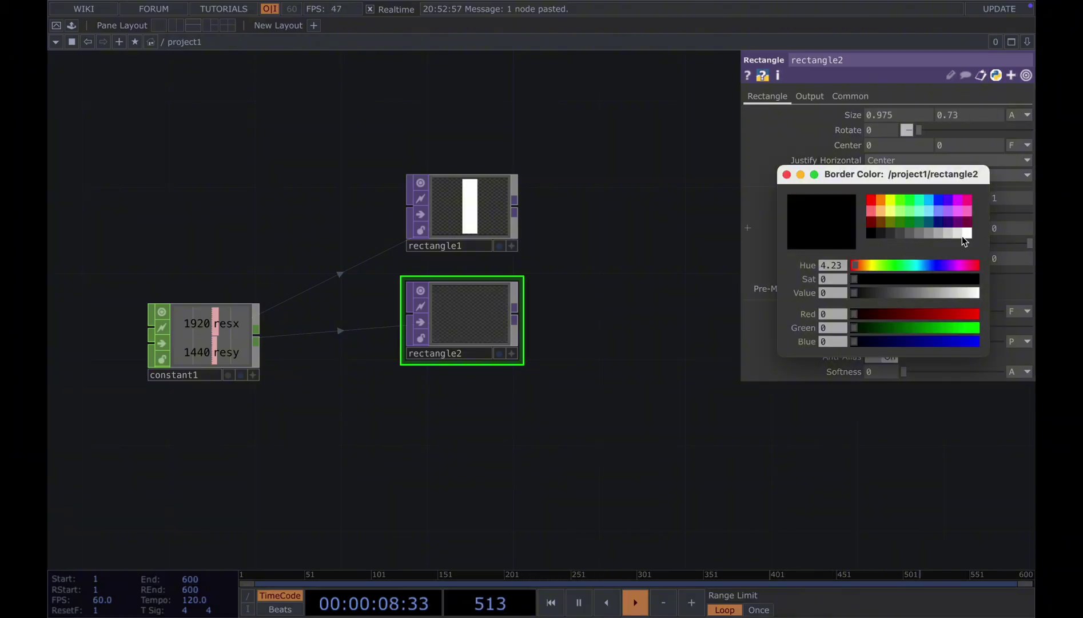
pyautogui.click(966, 233)
pyautogui.click(786, 174)
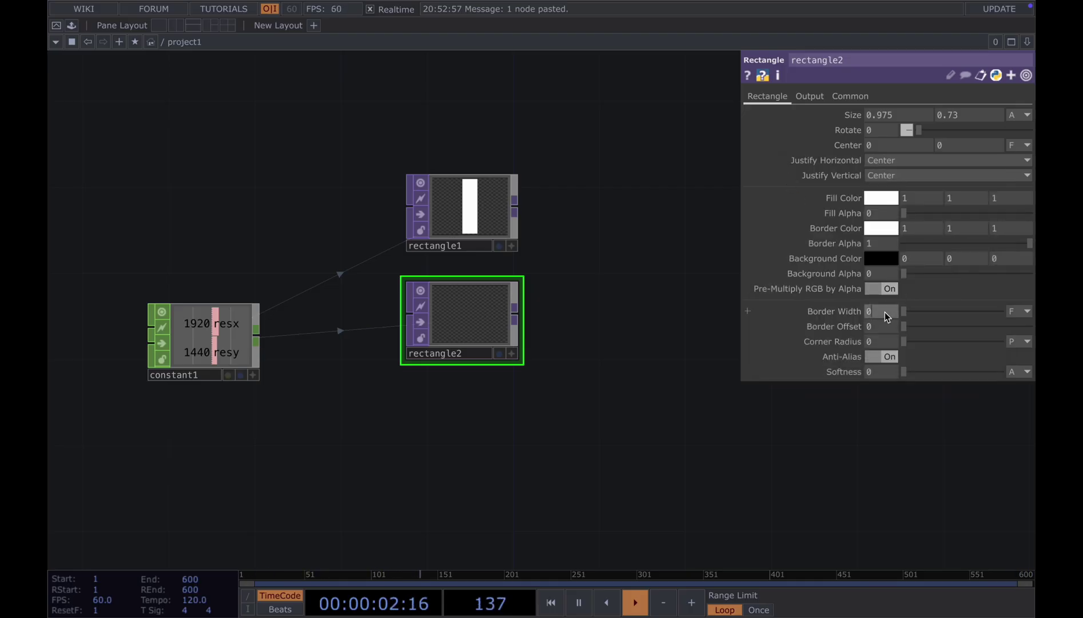
pyautogui.press('Return')
# Add a Circle TOP below rectangle2 and drive its resolution from constant1's resx and resy channels
pyautogui.scroll(-2, 531, 367)
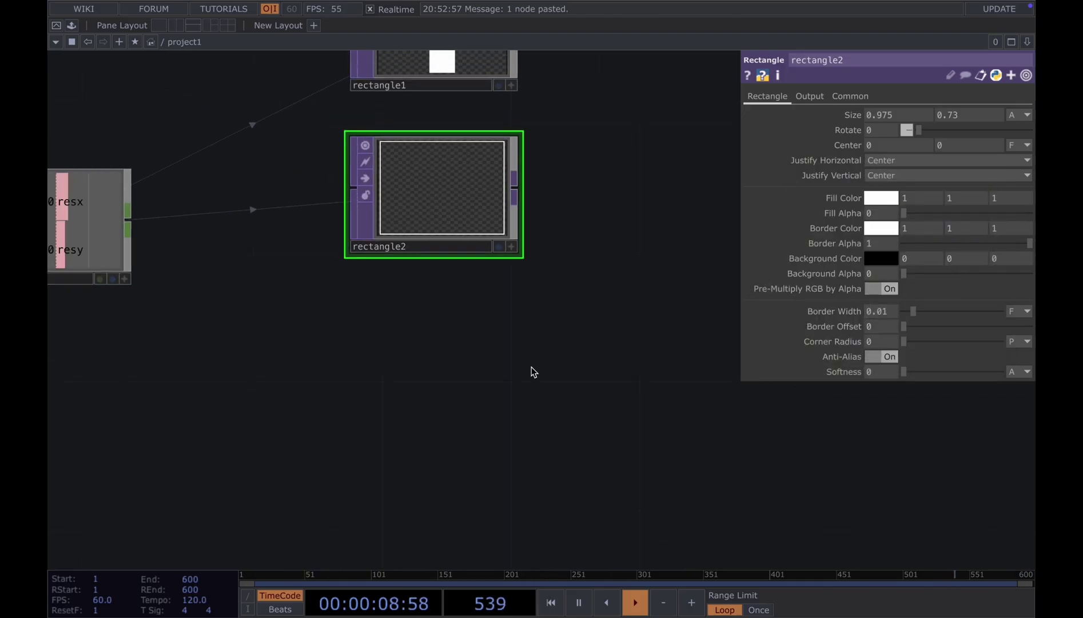
pyautogui.moveTo(498, 408); pyautogui.dragTo(532, 350)
pyautogui.scroll(-3, 521, 364)
pyautogui.press('Tab')
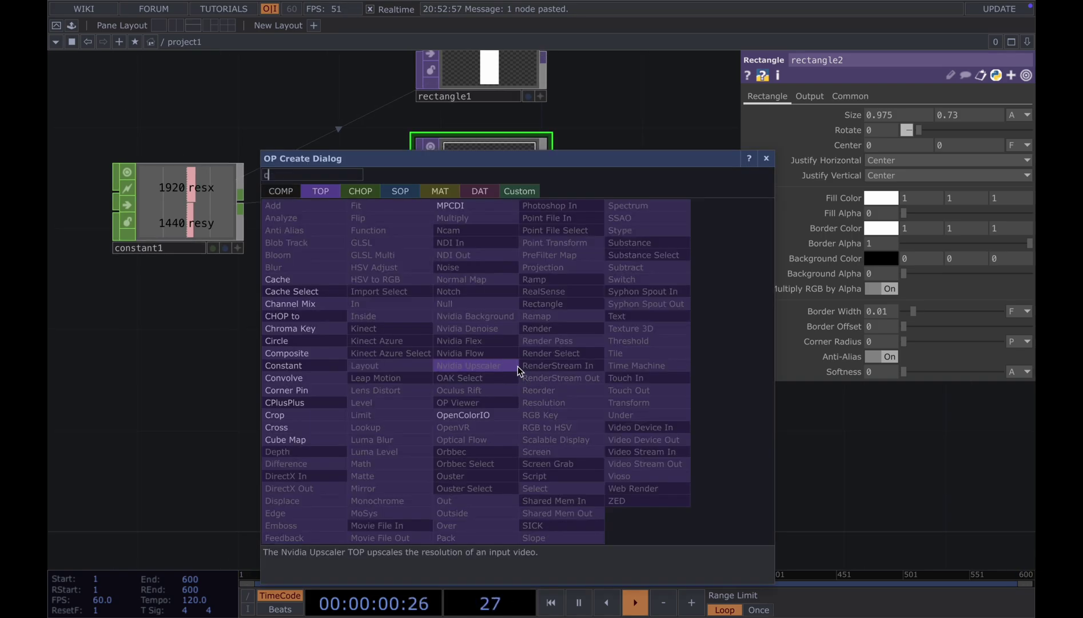
pyautogui.moveTo(453, 377); pyautogui.dragTo(480, 377)
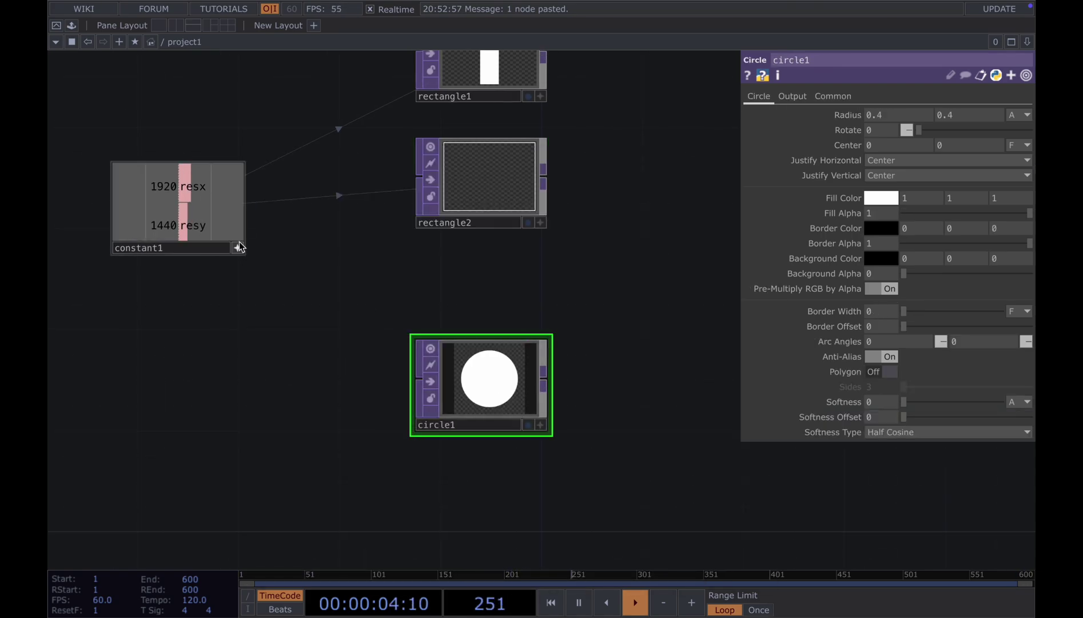
pyautogui.moveTo(184, 183); pyautogui.dragTo(787, 207)
pyautogui.moveTo(836, 107); pyautogui.dragTo(892, 130)
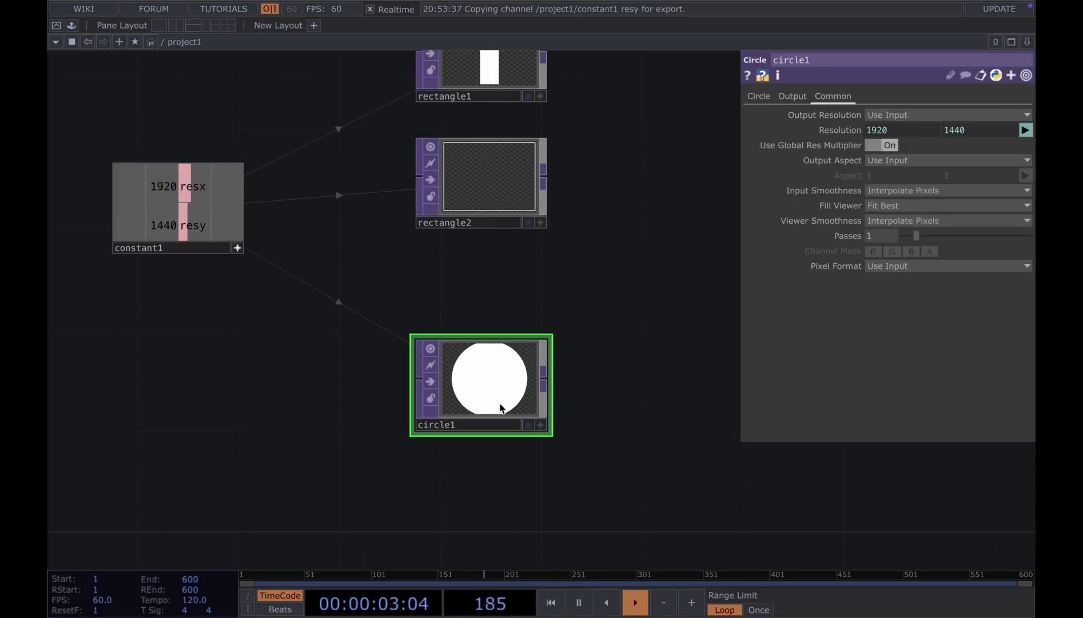
# Set circle1's radius to 0.5 by -0.025 and its rotation to 30
pyautogui.click(769, 101)
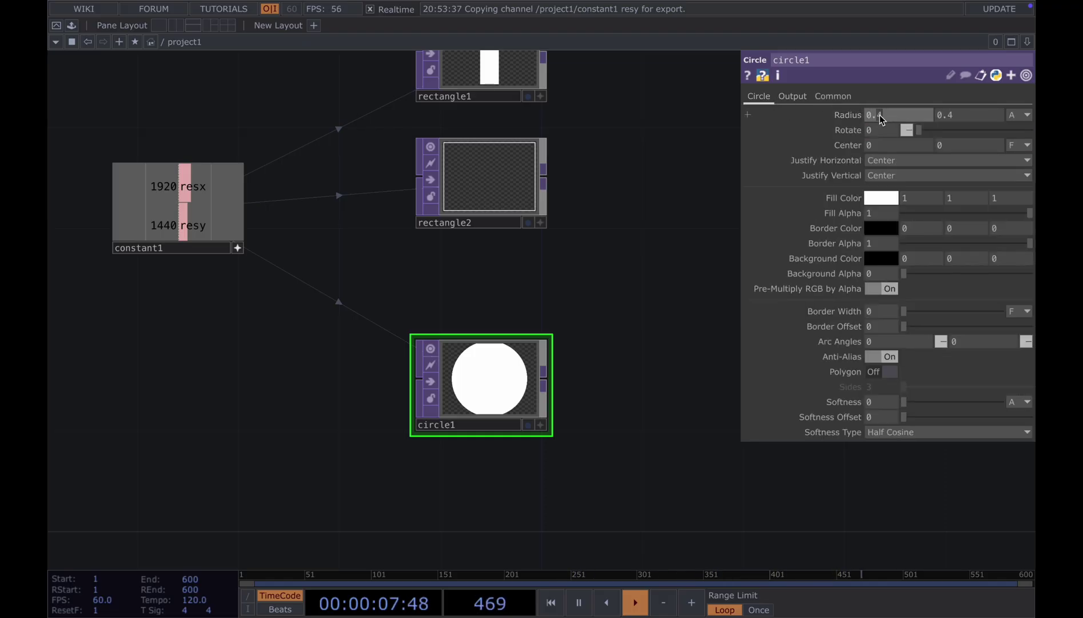
pyautogui.moveTo(879, 117); pyautogui.dragTo(946, 121)
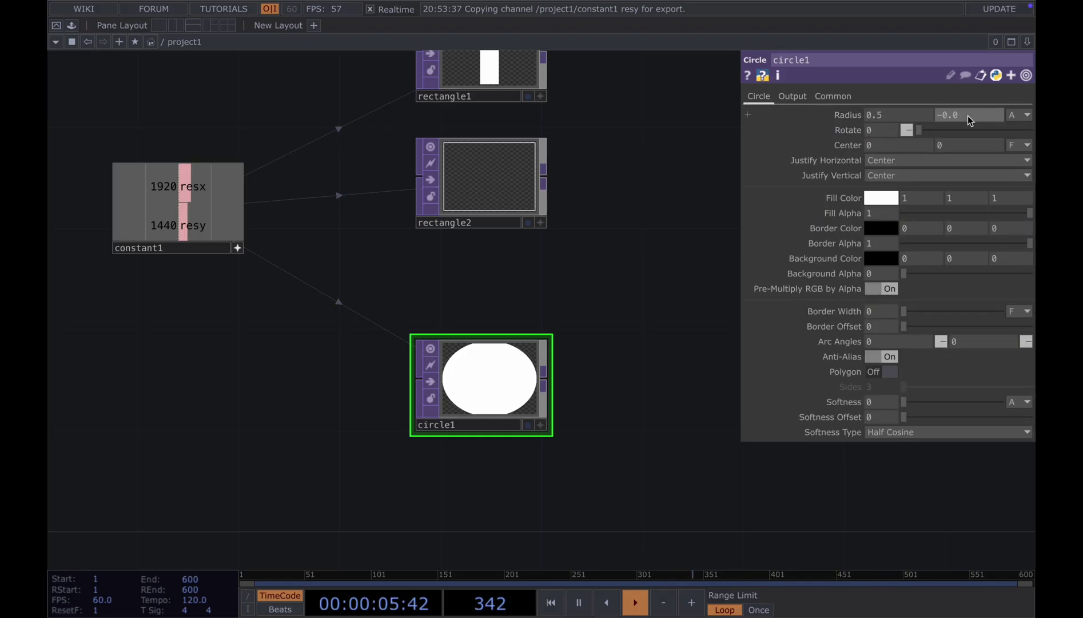
pyautogui.click(968, 120)
pyautogui.write('-0.025')
pyautogui.press('Tab')
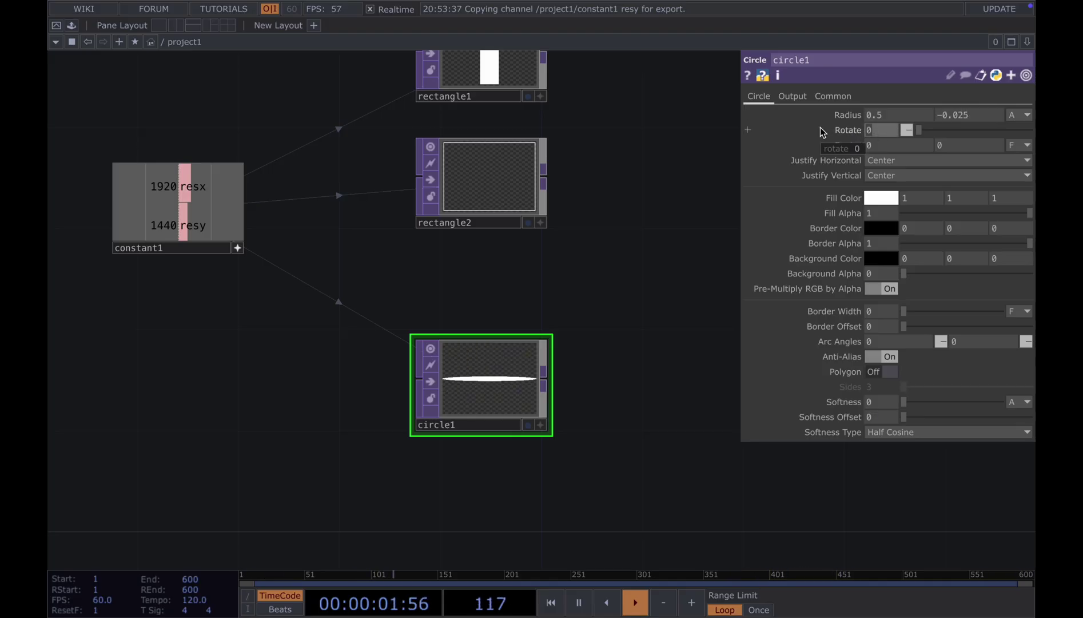
pyautogui.write('30')
pyautogui.press('Return')
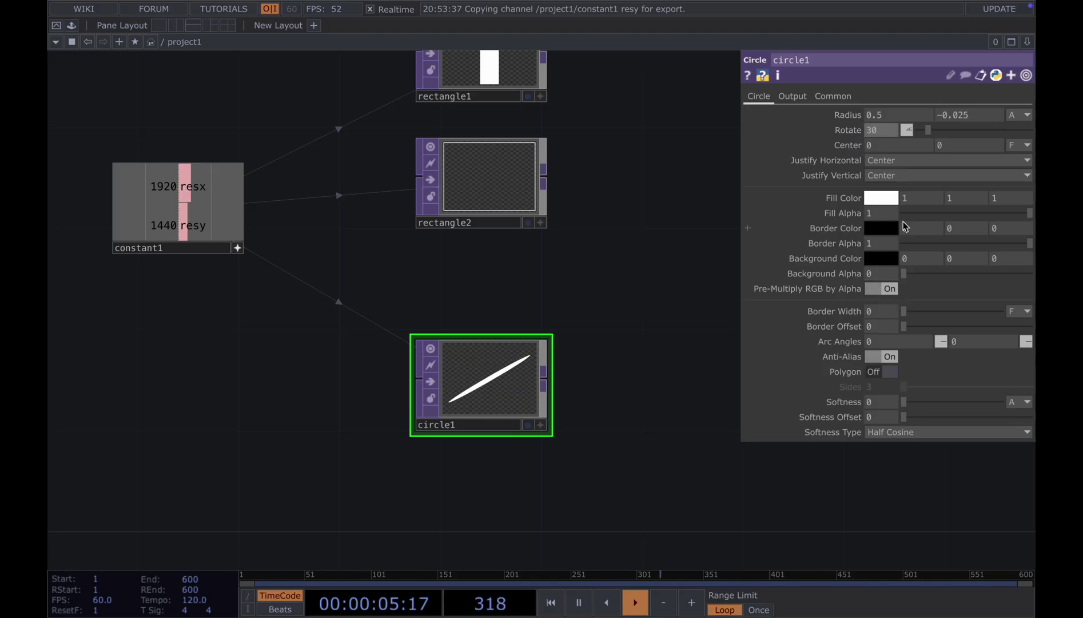
# Turn circle1 into an outline with fill alpha 0 and a 0.9 light-grey border 0.01 wide
pyautogui.moveTo(906, 214); pyautogui.dragTo(844, 217)
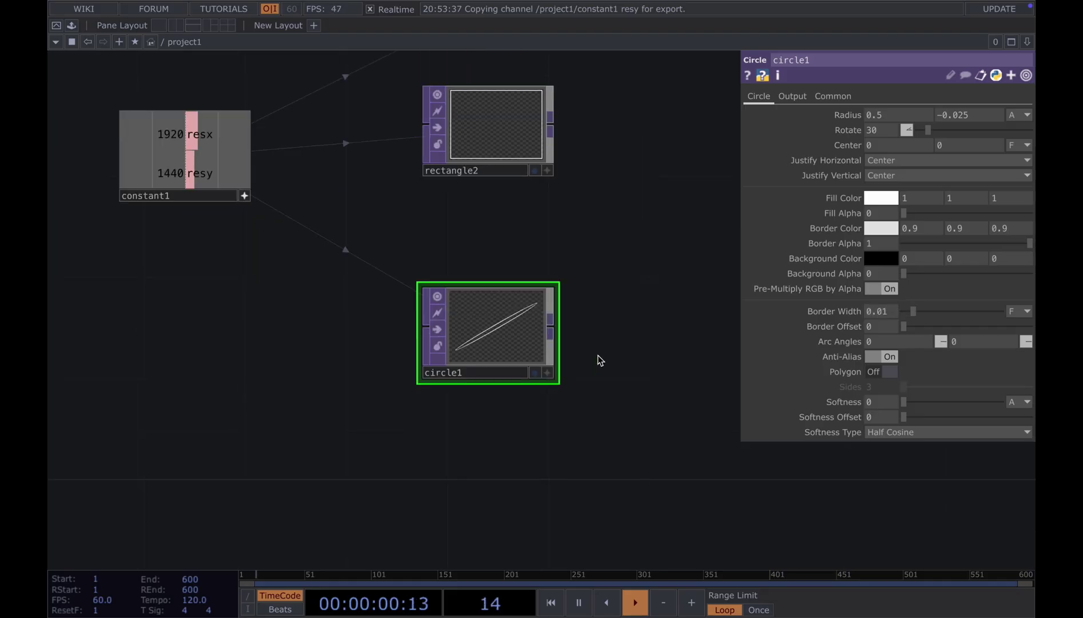
pyautogui.scroll(-3, 600, 358)
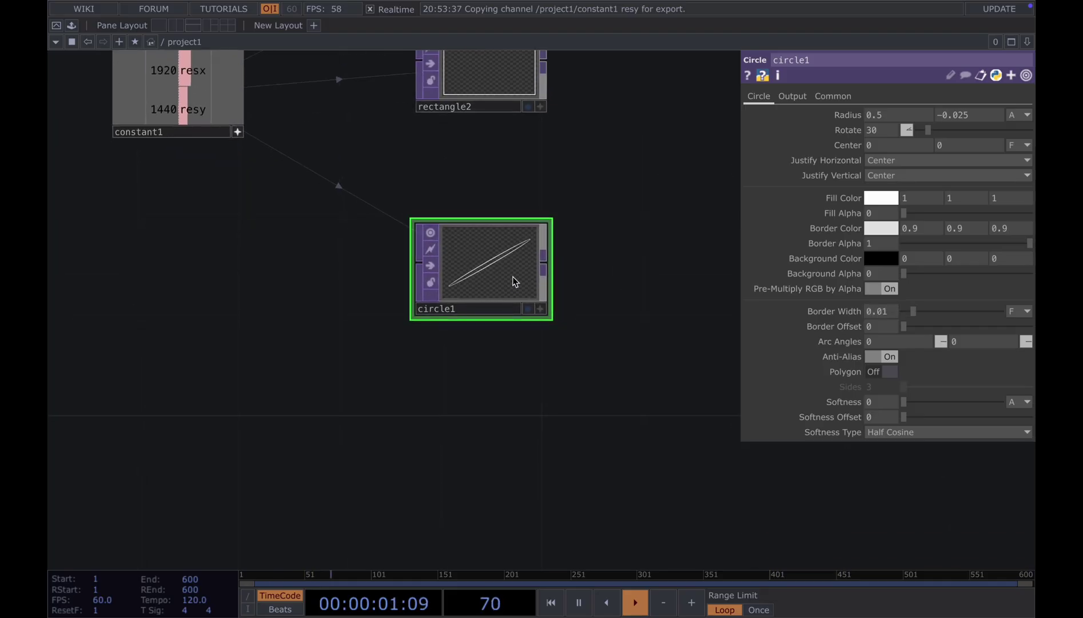
# Duplicate the ellipse twice below circle1, setting the second radius value of the copies to -0.05 and -0.075
pyautogui.hotkey('ctrl', 'c')
pyautogui.hotkey('ctrl', 'v')
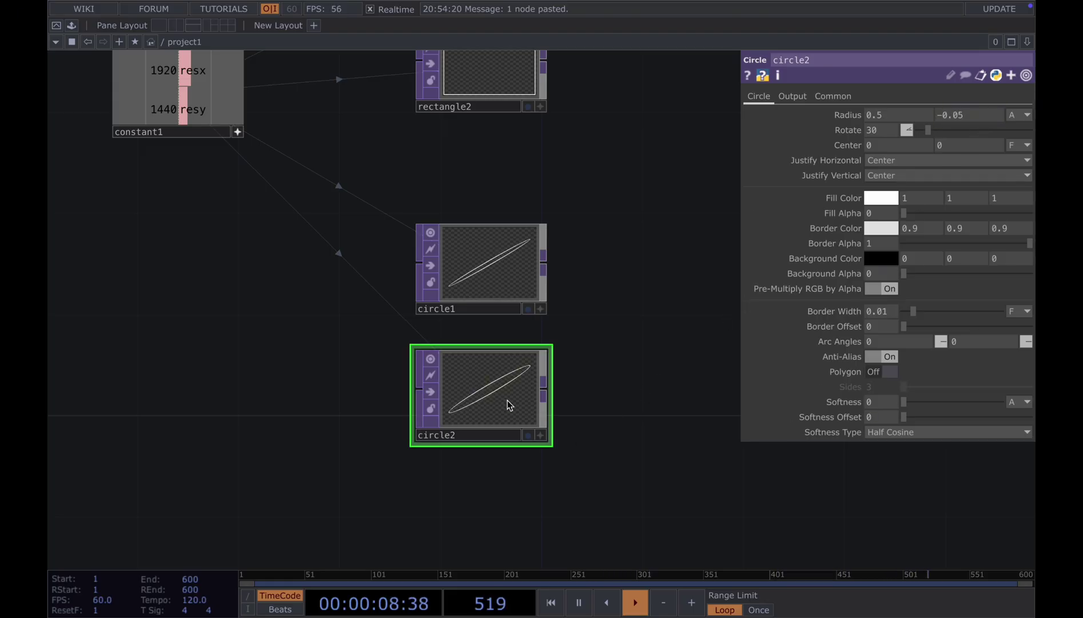
pyautogui.hotkey('ctrl', 'v')
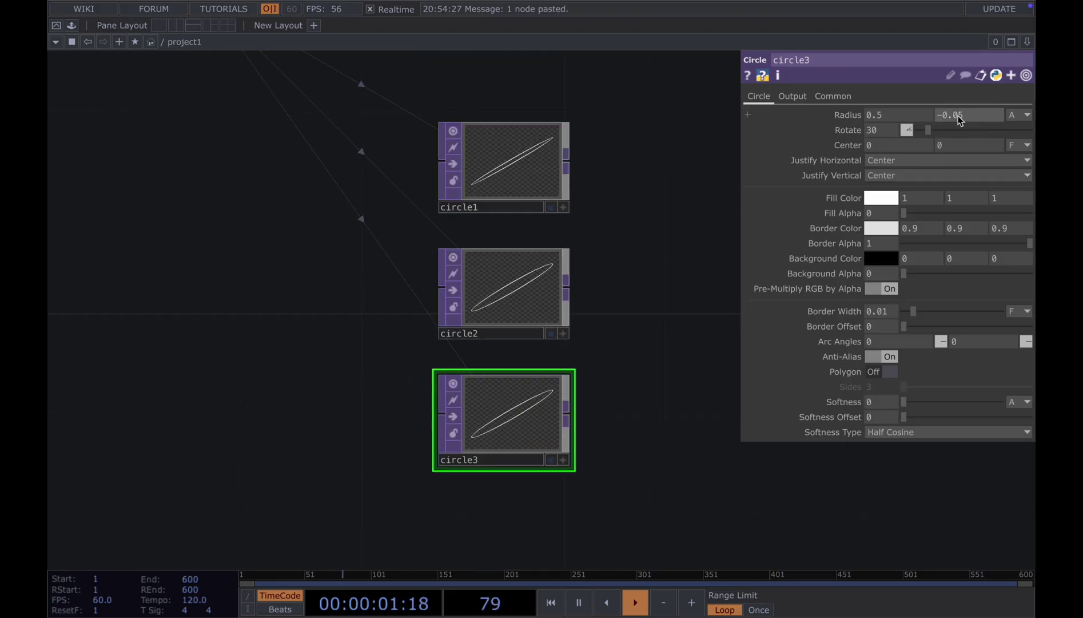
pyautogui.write('75')
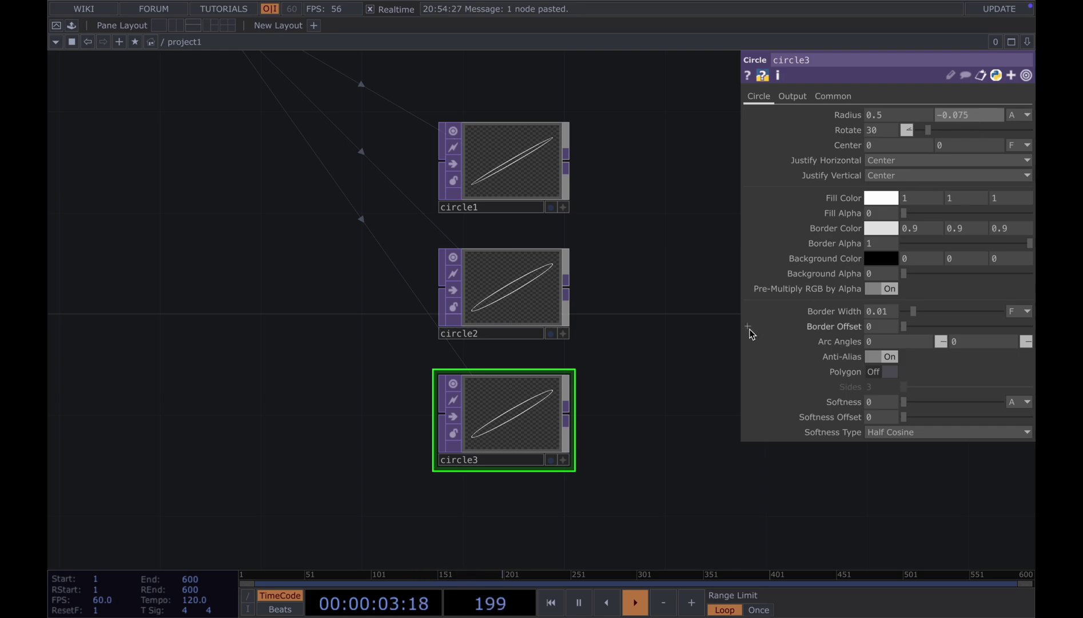
# Keep duplicating the ellipse down to circle9, changing each copy's second radius value in 0.025 steps from -0.1 to -0.225
pyautogui.click(740, 330)
pyautogui.hotkey('ctrl', 'v')
pyautogui.moveTo(627, 383); pyautogui.dragTo(649, 252)
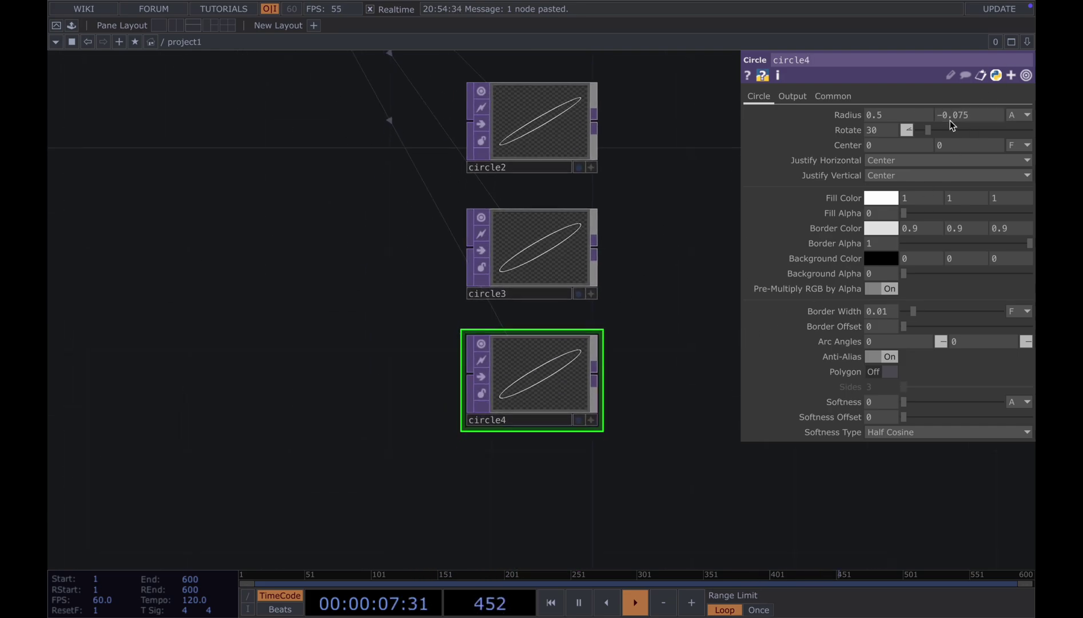
pyautogui.click(957, 118)
pyautogui.write('-0.1')
pyautogui.press('Return')
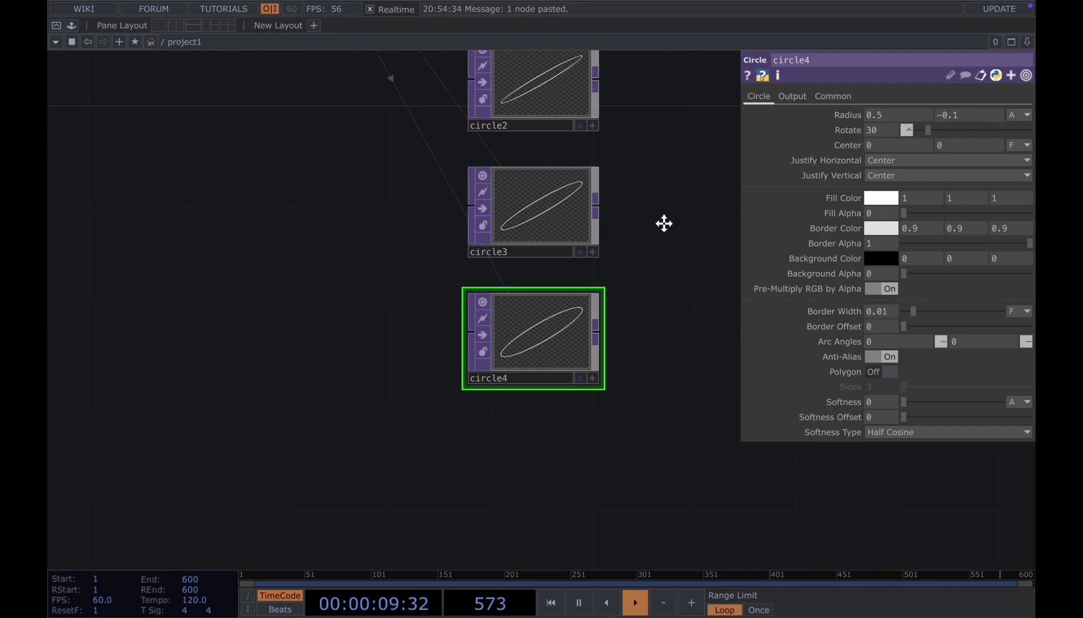
pyautogui.hotkey('ctrl', 'v')
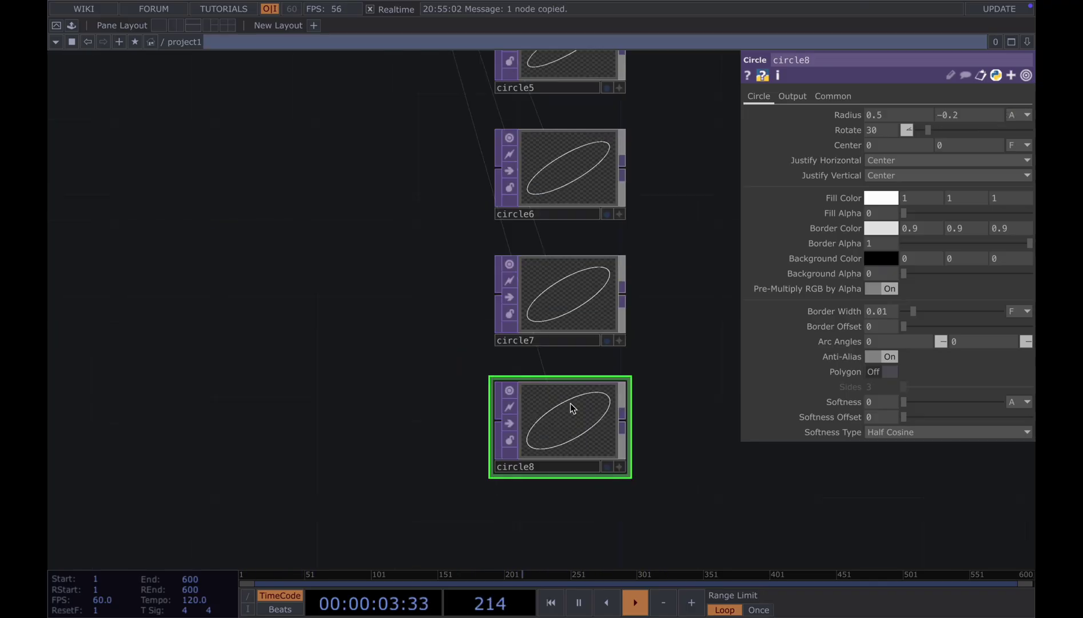
pyautogui.hotkey('ctrl', 'v')
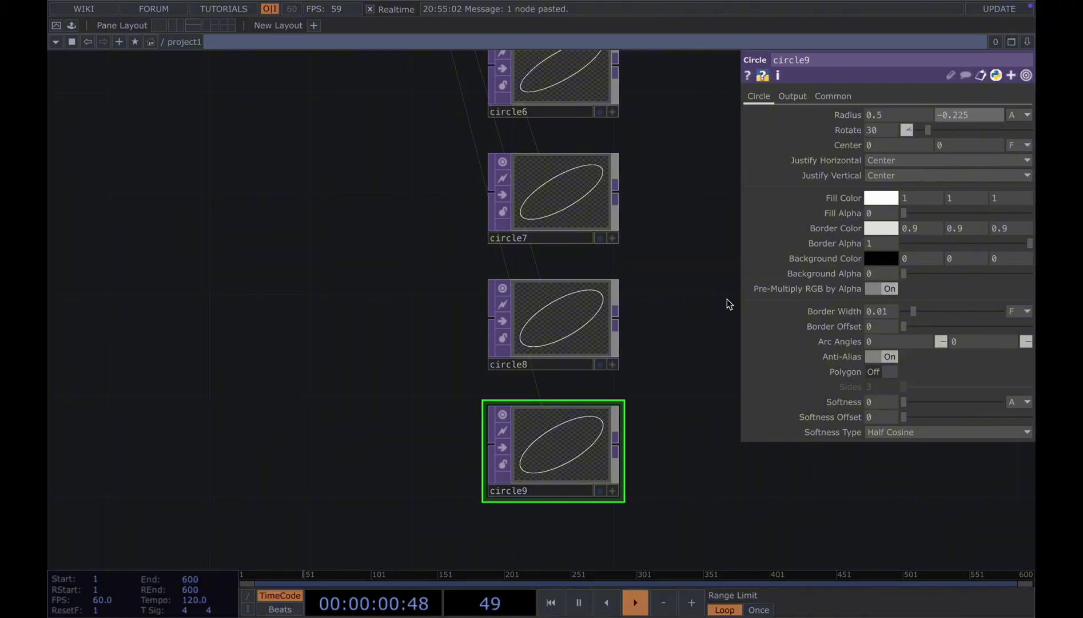
# Add a Switch TOP beside the circles and connect circle1 through circle9 to its inputs in order
pyautogui.scroll(-5, 638, 321)
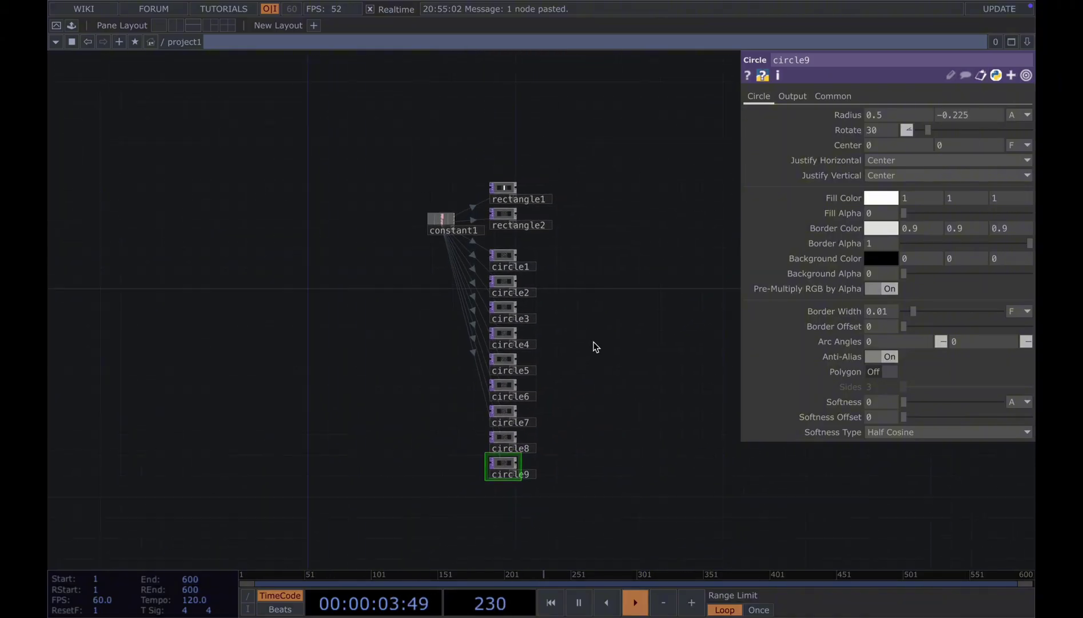
pyautogui.press('Tab')
pyautogui.click(720, 247)
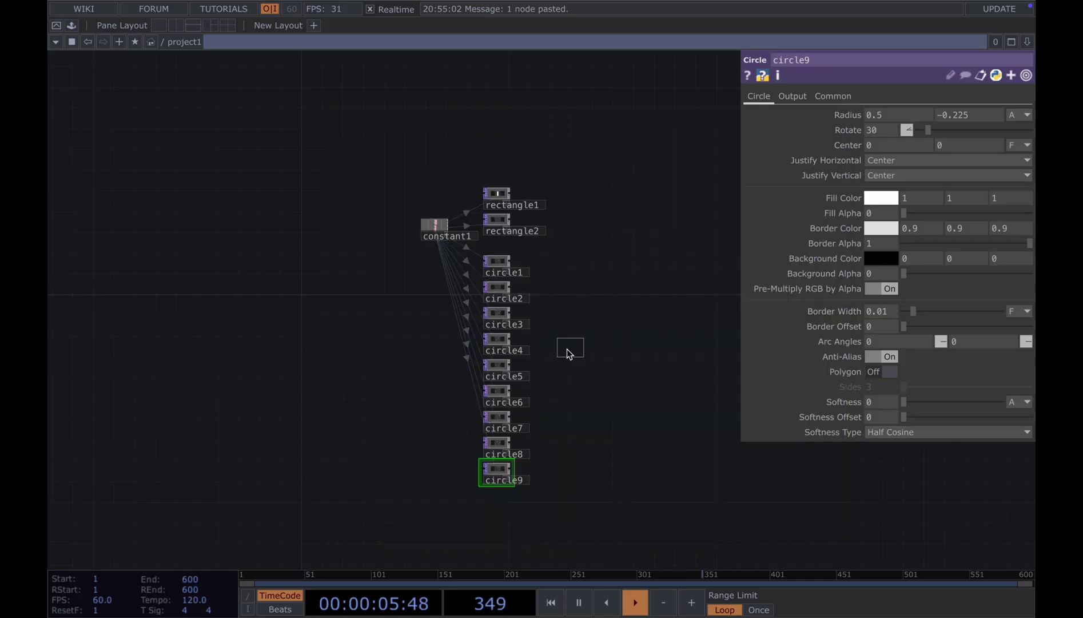
pyautogui.click(566, 351)
pyautogui.moveTo(493, 250); pyautogui.dragTo(524, 518)
pyautogui.scroll(3, 522, 460)
pyautogui.moveTo(506, 472); pyautogui.dragTo(563, 316)
pyautogui.moveTo(621, 351); pyautogui.dragTo(546, 343)
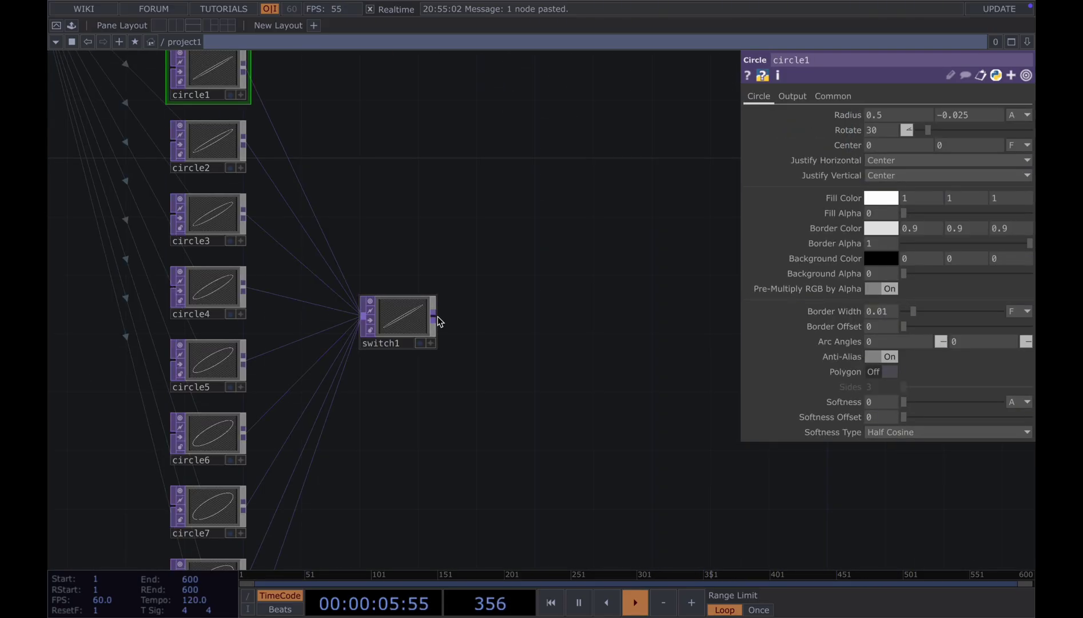
# Append a Null TOP to switch1's output
pyautogui.rightClick(437, 317)
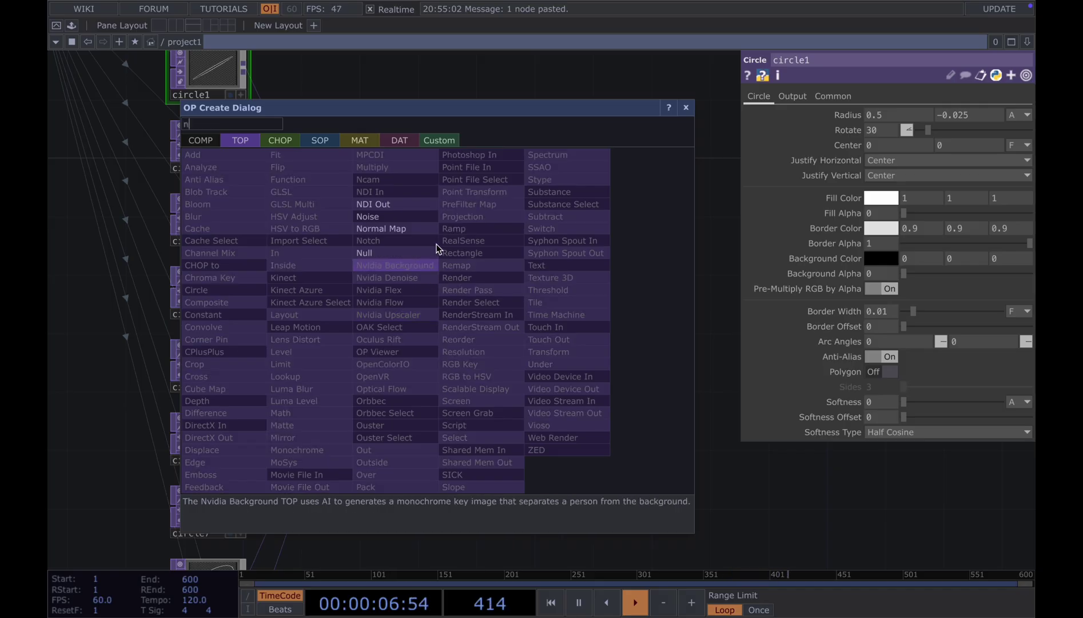
pyautogui.click(398, 250)
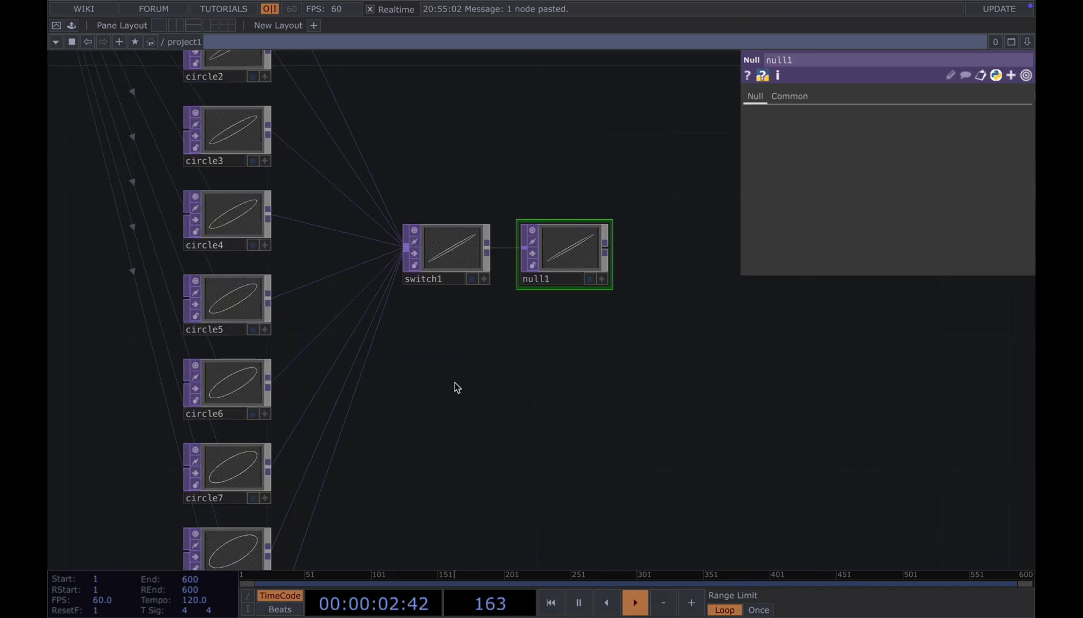
pyautogui.scroll(-2, 454, 382)
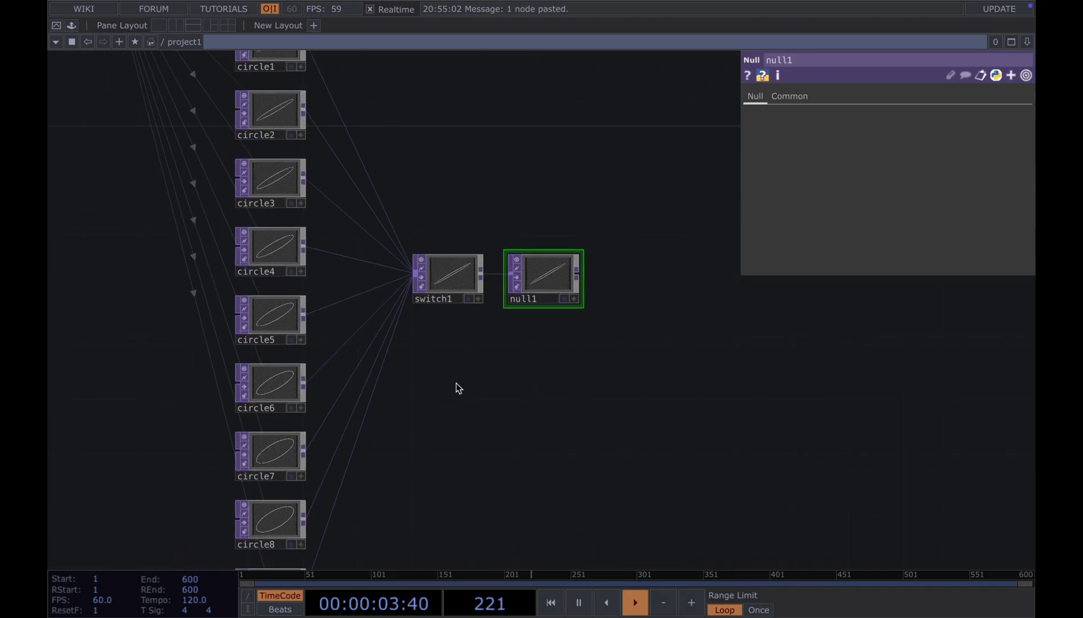
pyautogui.moveTo(457, 382); pyautogui.dragTo(501, 380)
pyautogui.scroll(-2, 501, 380)
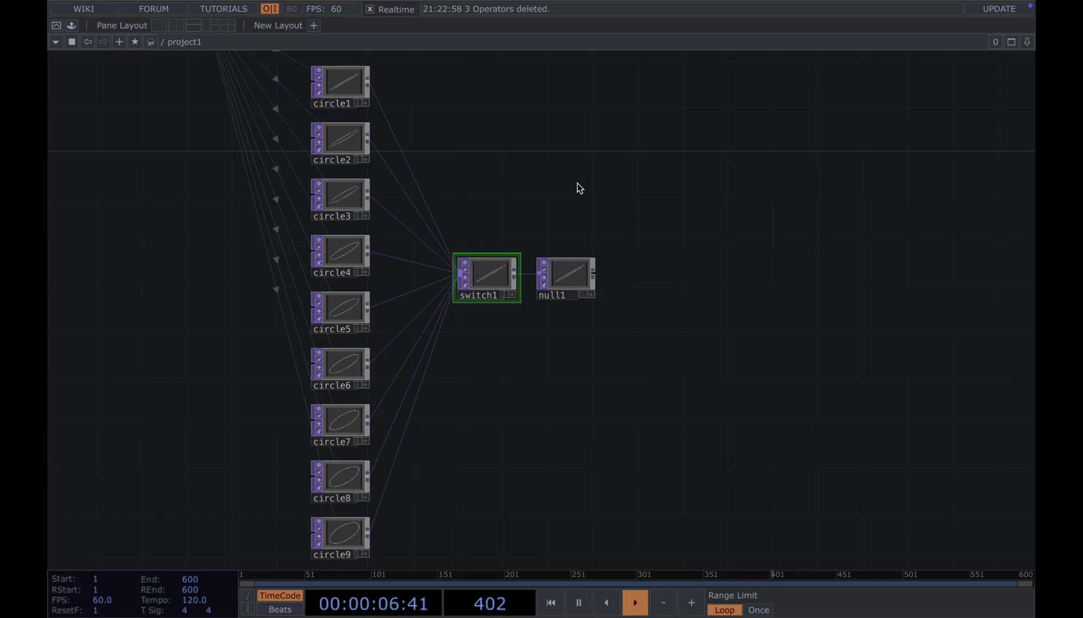
# Add an LFO CHOP below switch1 and set its type to Ramp
pyautogui.press('Tab')
pyautogui.click(514, 99)
pyautogui.click(498, 443)
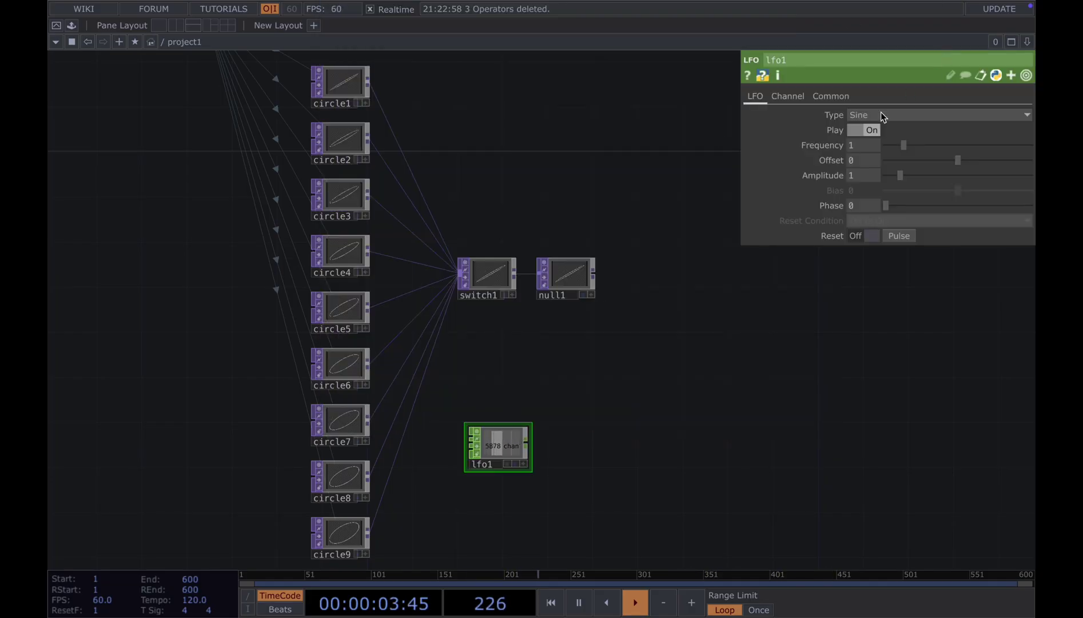
pyautogui.click(882, 117)
pyautogui.click(869, 160)
pyautogui.moveTo(629, 443); pyautogui.dragTo(580, 366)
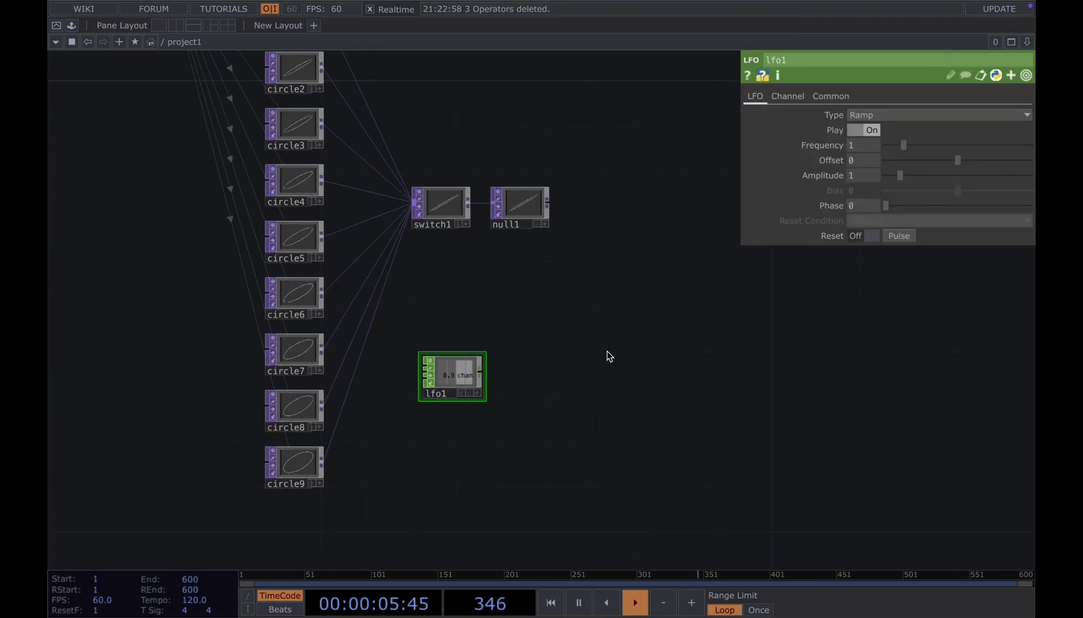
# Connect a Math CHOP after lfo1, followed by a Null CHOP named switch
pyautogui.rightClick(471, 353)
pyautogui.write('ma')
pyautogui.click(486, 215)
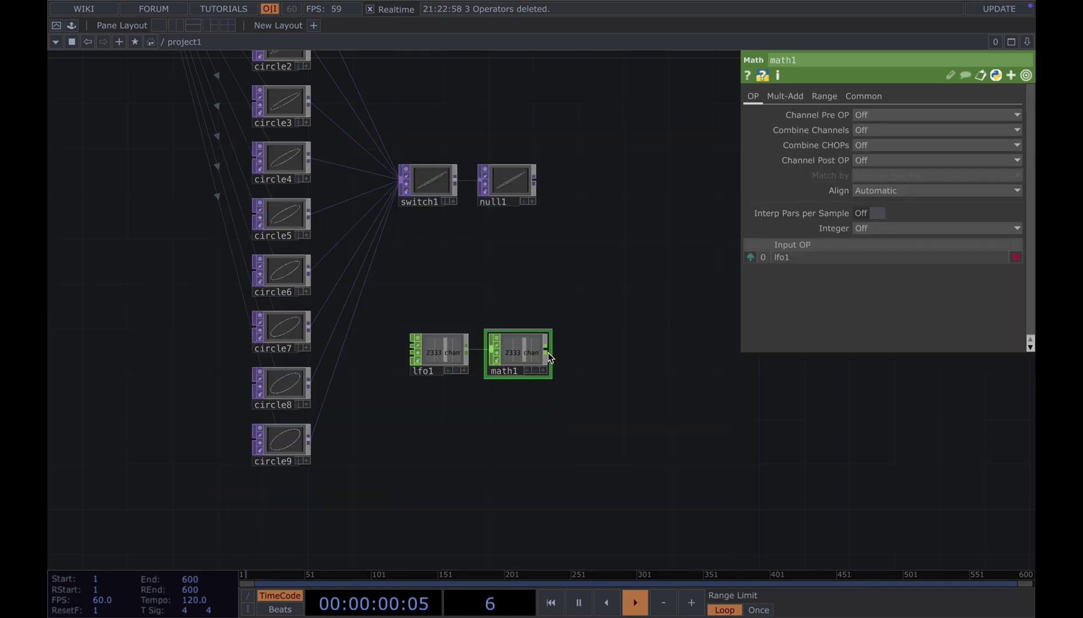
pyautogui.rightClick(548, 352)
pyautogui.click(575, 369)
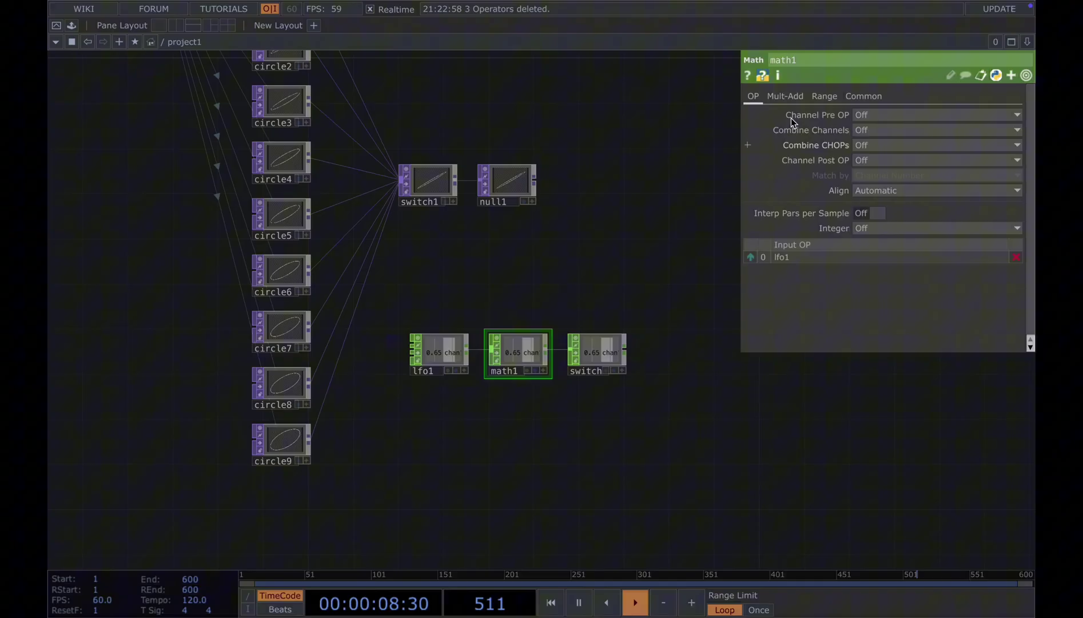
# Set math1's To Range to 0 through 9 and slow lfo1 to a frequency of 0.2
pyautogui.click(786, 96)
pyautogui.click(825, 96)
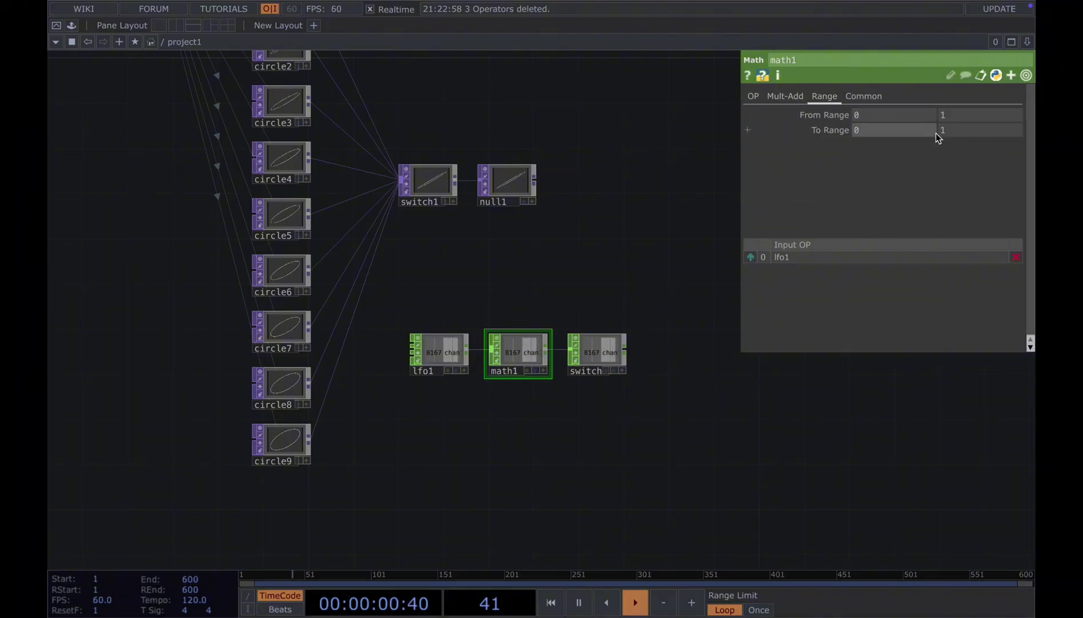
pyautogui.moveTo(952, 130); pyautogui.dragTo(887, 125)
pyautogui.write('9')
pyautogui.press('Return')
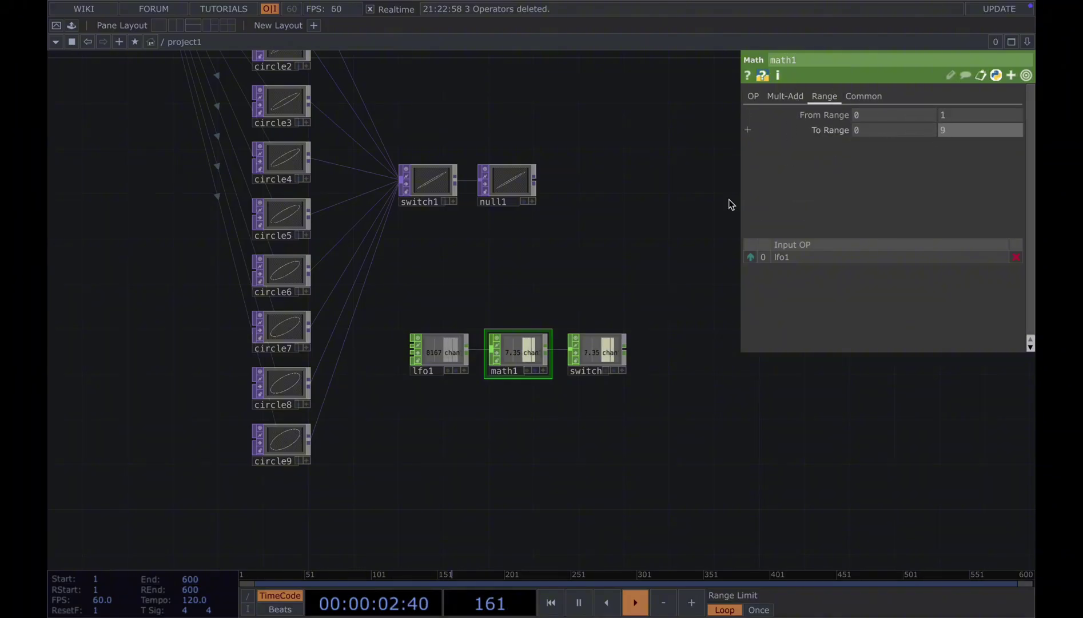
pyautogui.click(439, 352)
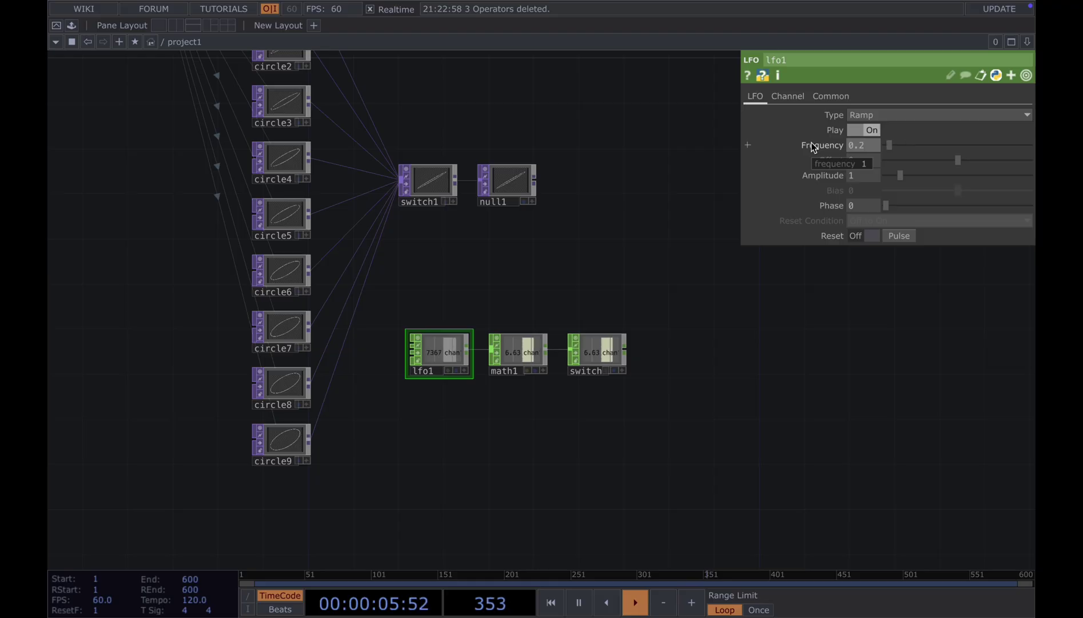
# Export the switch CHOP's chan1 channel to switch1's Index parameter
pyautogui.click(622, 370)
pyautogui.moveTo(600, 353); pyautogui.dragTo(843, 116)
pyautogui.click(847, 110)
pyautogui.click(622, 371)
# Display null1's image as the network editor background
pyautogui.moveTo(586, 248); pyautogui.dragTo(574, 268)
pyautogui.click(525, 227)
pyautogui.scroll(-2, 583, 265)
pyautogui.moveTo(574, 268); pyautogui.dragTo(525, 261, button='middle')
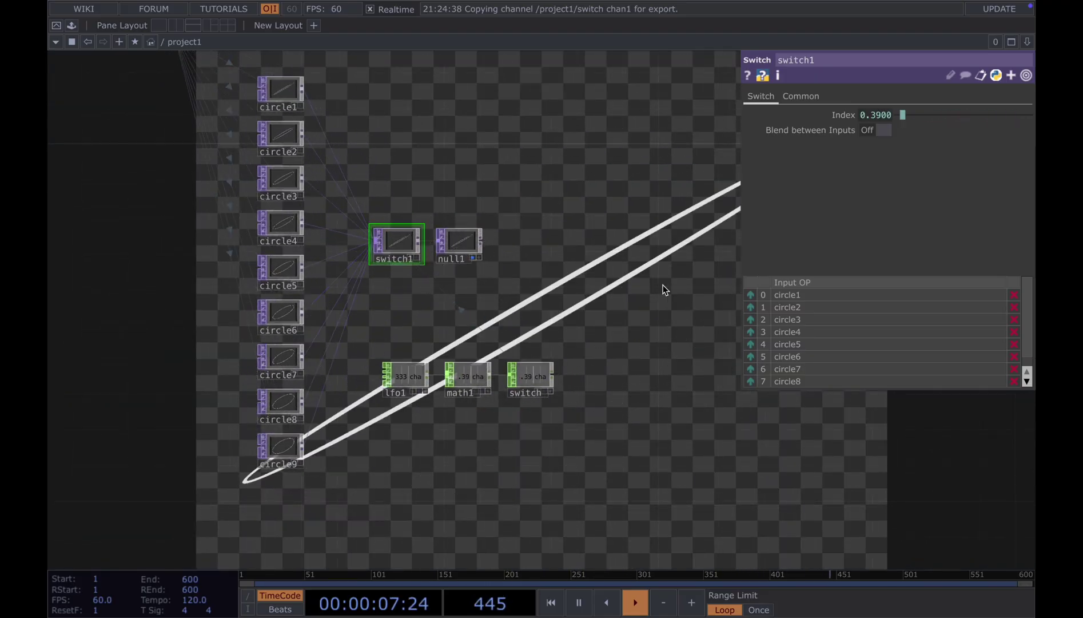
pyautogui.moveTo(656, 286); pyautogui.dragTo(619, 286, button='middle')
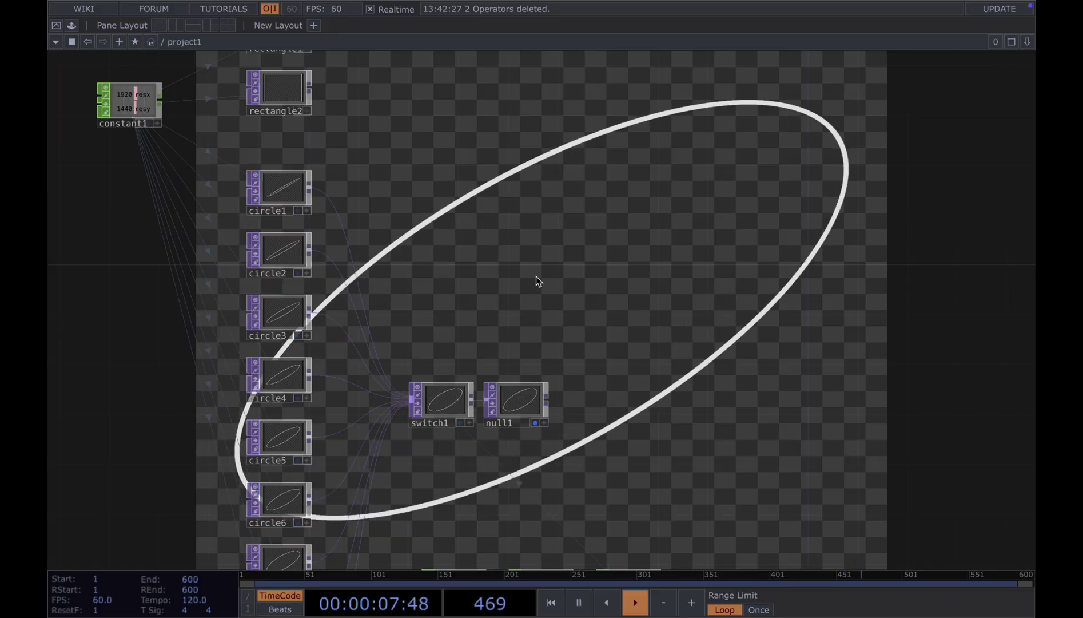
# Add a Composite TOP and connect rectangle1, rectangle2 and null1 to its inputs
pyautogui.moveTo(538, 288); pyautogui.dragTo(545, 345, button='middle')
pyautogui.press('Tab')
pyautogui.write('co')
pyautogui.click(400, 138)
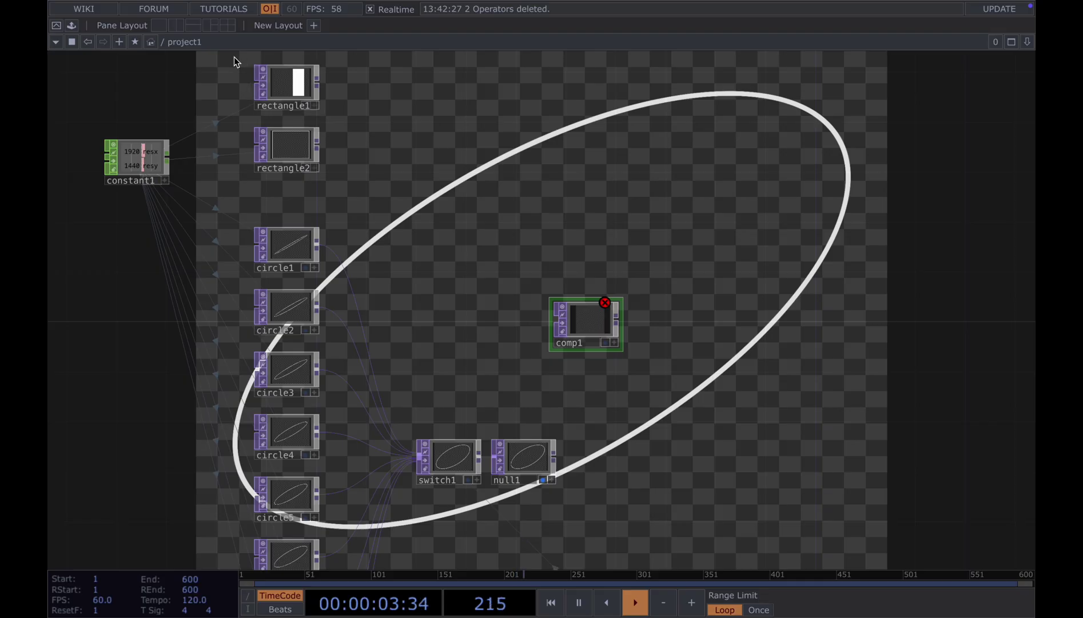
pyautogui.click(316, 146)
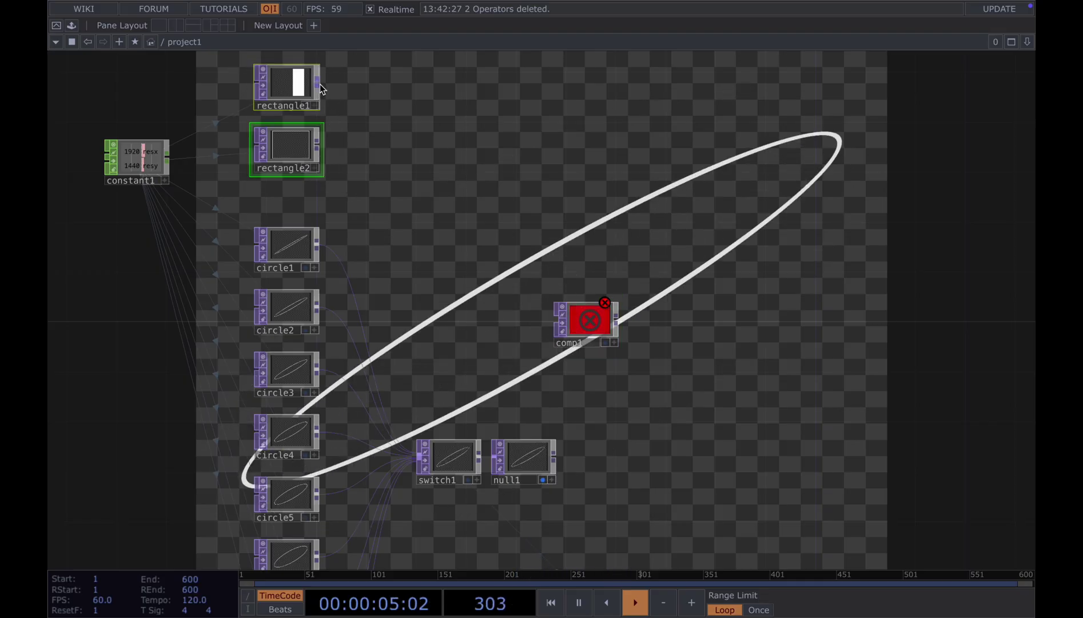
pyautogui.click(586, 325)
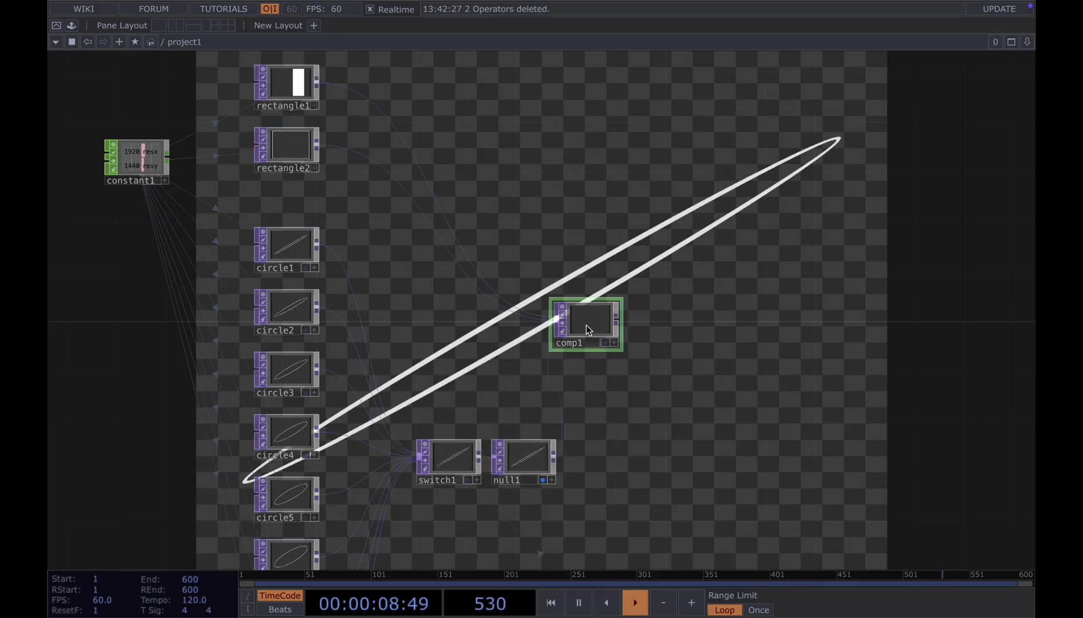
# Set comp1's blending operation to Add
pyautogui.press('p')
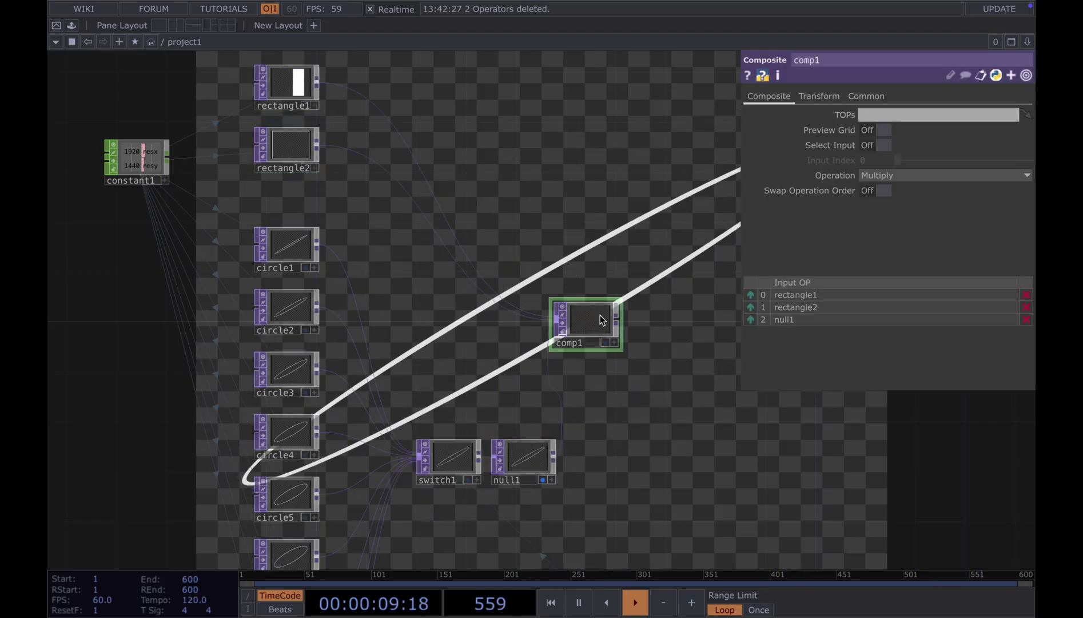
pyautogui.click(879, 175)
pyautogui.click(878, 189)
# Add a Transform TOP after comp1 and connect a Null TOP to its output
pyautogui.moveTo(659, 346); pyautogui.dragTo(588, 320)
pyautogui.moveTo(509, 305); pyautogui.dragTo(533, 307)
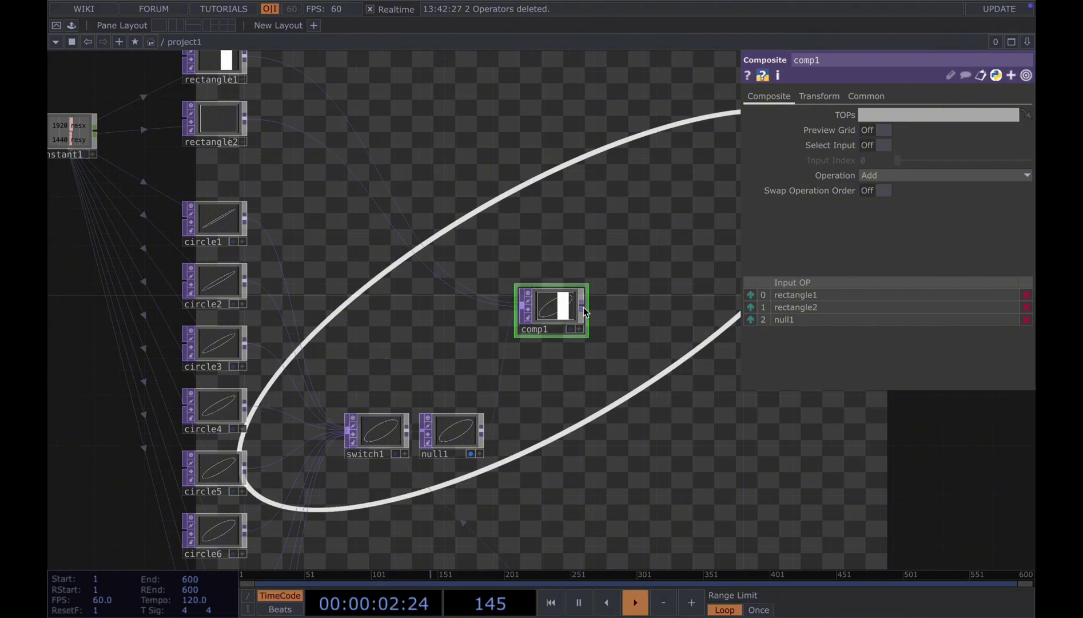
pyautogui.rightClick(584, 311)
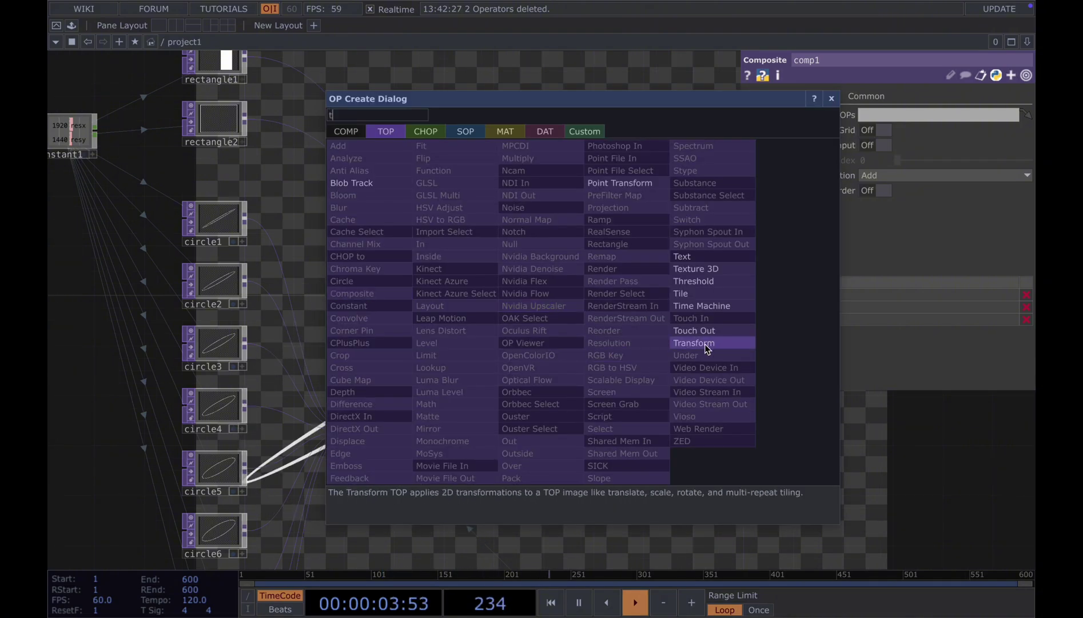
pyautogui.click(651, 363)
pyautogui.click(636, 314)
pyautogui.rightClick(669, 307)
pyautogui.write('n')
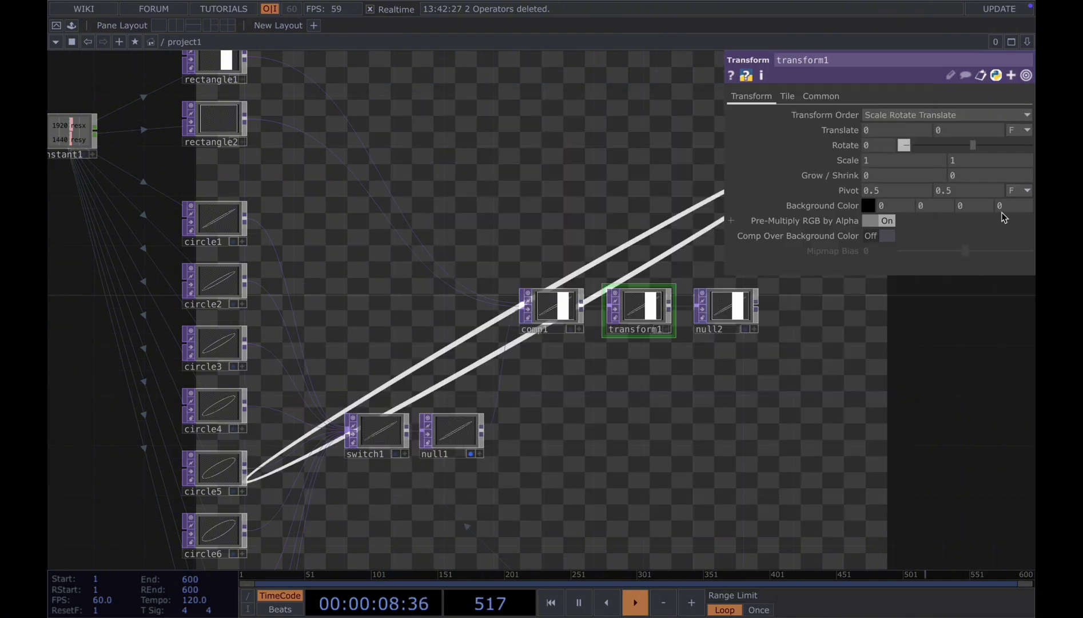
# Composite transform1 over its black background color with alpha 1, and display null2 instead of null1 as the network backdrop
pyautogui.click(1003, 209)
pyautogui.write('1')
pyautogui.click(886, 236)
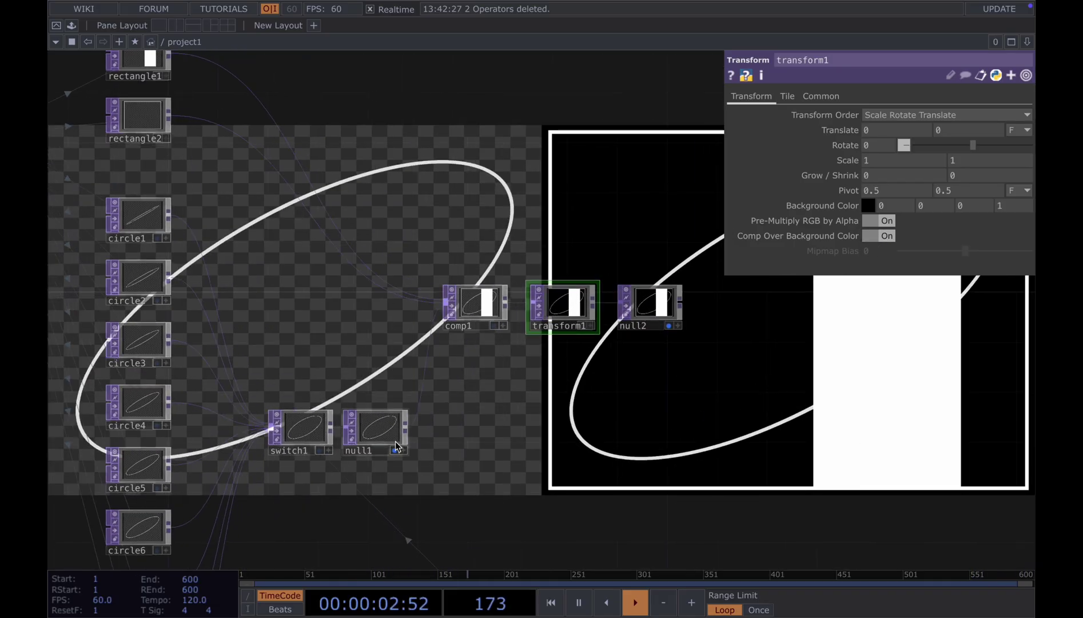
pyautogui.click(395, 450)
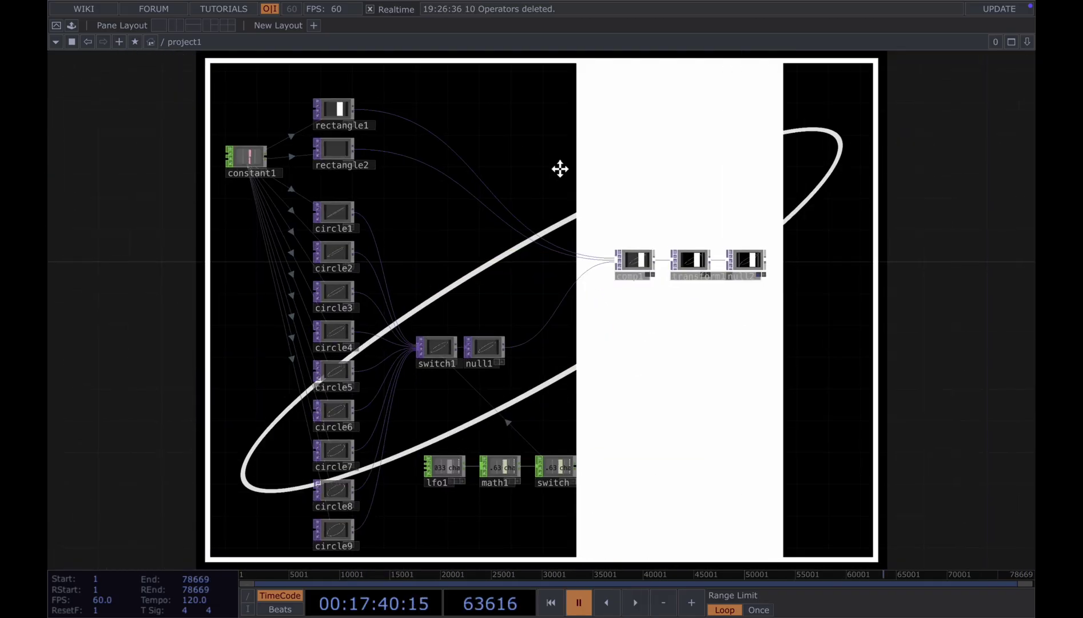
# Paste the rect_par table of sizex, centerx and alpha values above rectangle1
pyautogui.scroll(5, 441, 143)
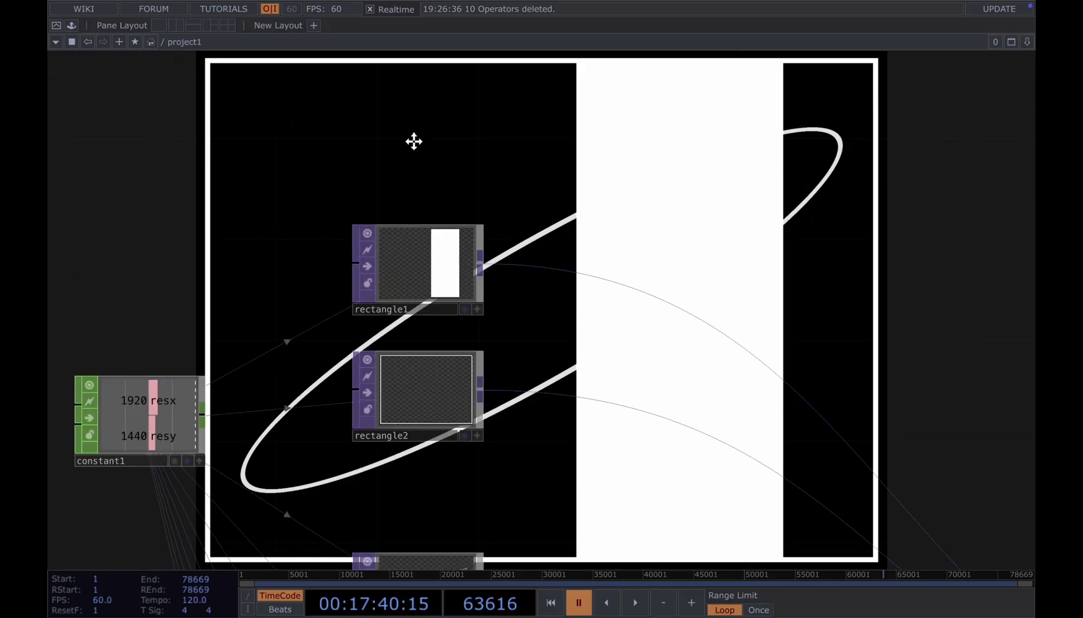
pyautogui.moveTo(423, 132); pyautogui.dragTo(397, 167)
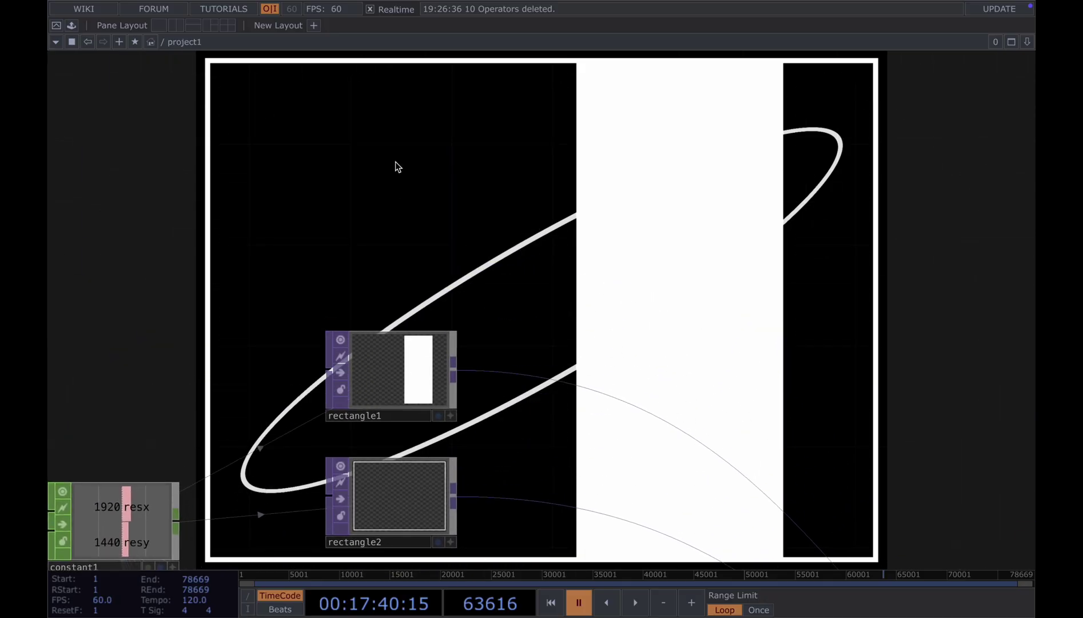
pyautogui.press('super+v')
pyautogui.scroll(-3, 193, 210)
pyautogui.moveTo(175, 271); pyautogui.dragTo(102, 355)
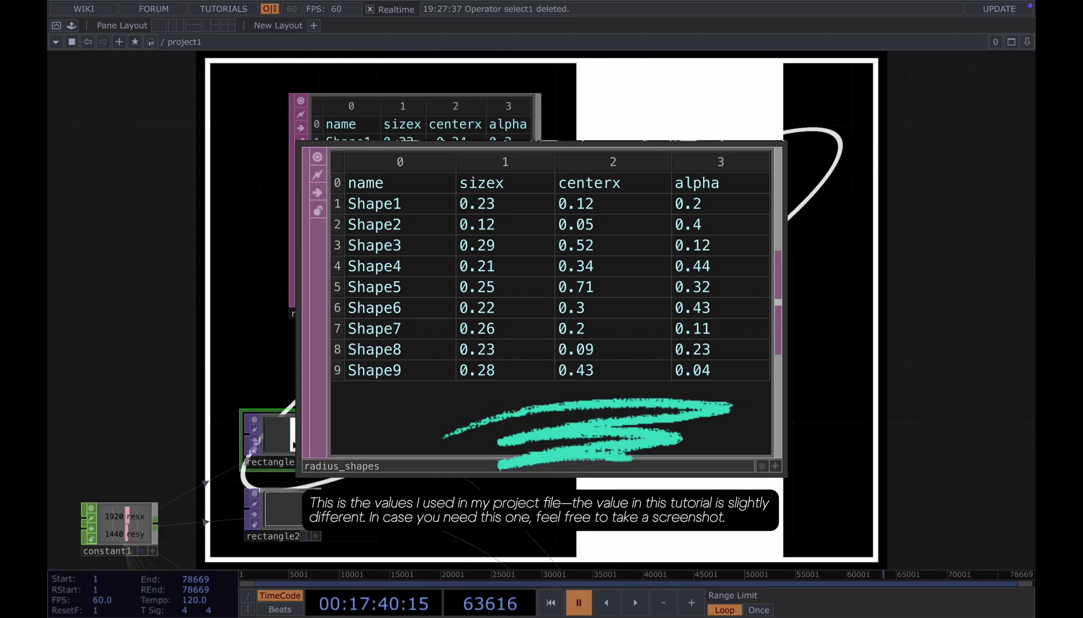
# Set rectangle1's Fill Alpha to 0.543
pyautogui.press('p')
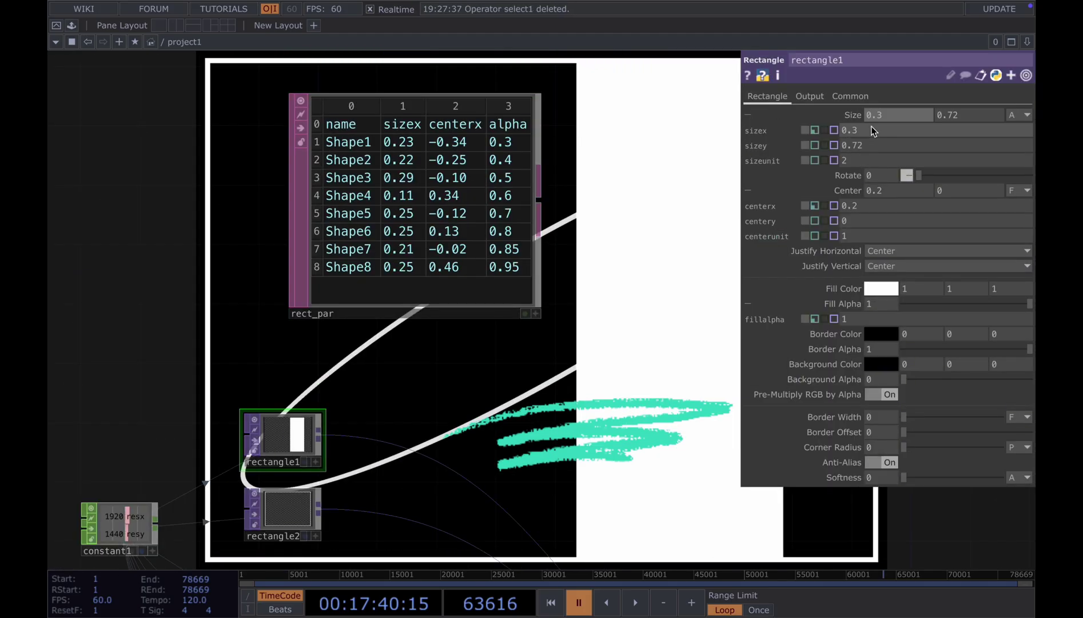
pyautogui.moveTo(909, 191)
pyautogui.mouseDown(button='middle')
pyautogui.moveTo(923, 191)
pyautogui.moveTo(908, 191)
pyautogui.mouseUp(button='middle')
pyautogui.moveTo(944, 303); pyautogui.dragTo(973, 304)
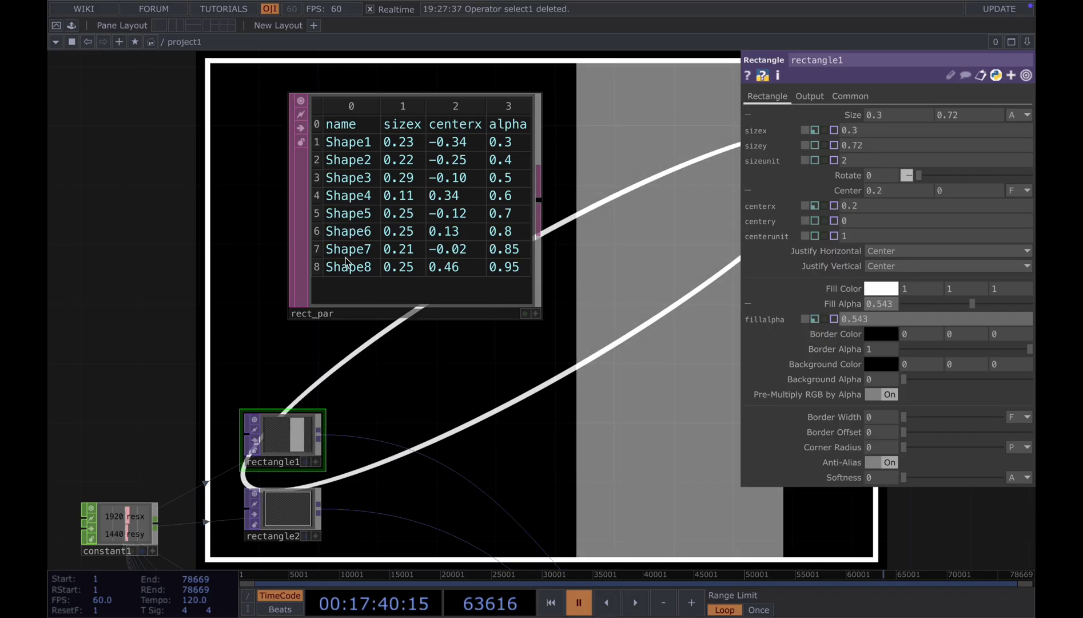
# Add a Select DAT fed by the rect_par table and place it beside the table
pyautogui.moveTo(448, 381); pyautogui.dragTo(484, 358)
pyautogui.hscroll(2, 485, 362)
pyautogui.scroll(2, 485, 363)
pyautogui.rightClick(467, 206)
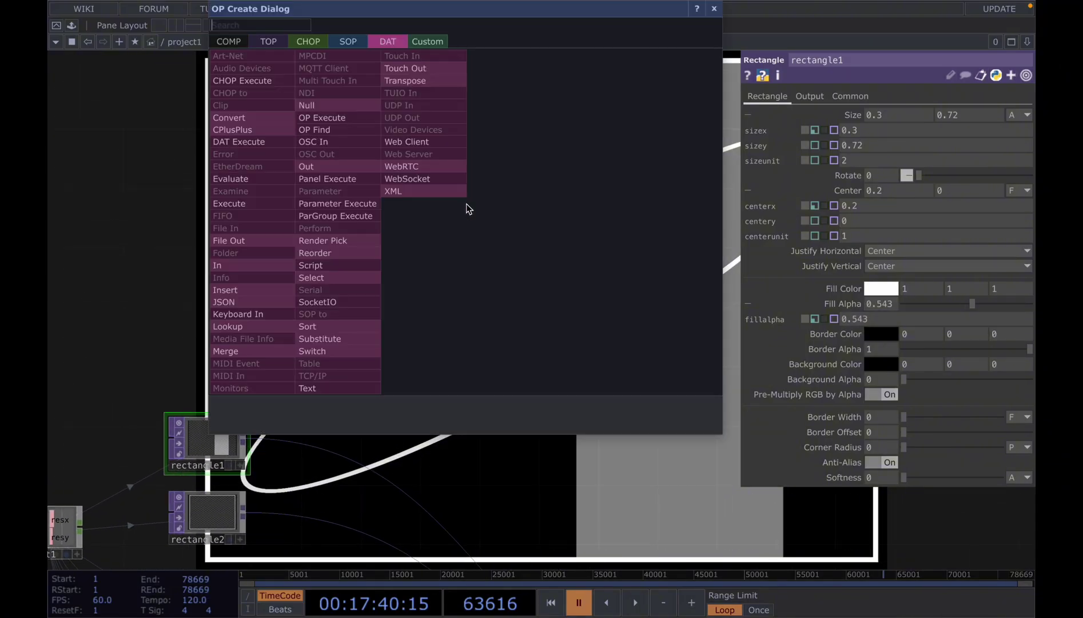
pyautogui.click(366, 280)
pyautogui.click(623, 206)
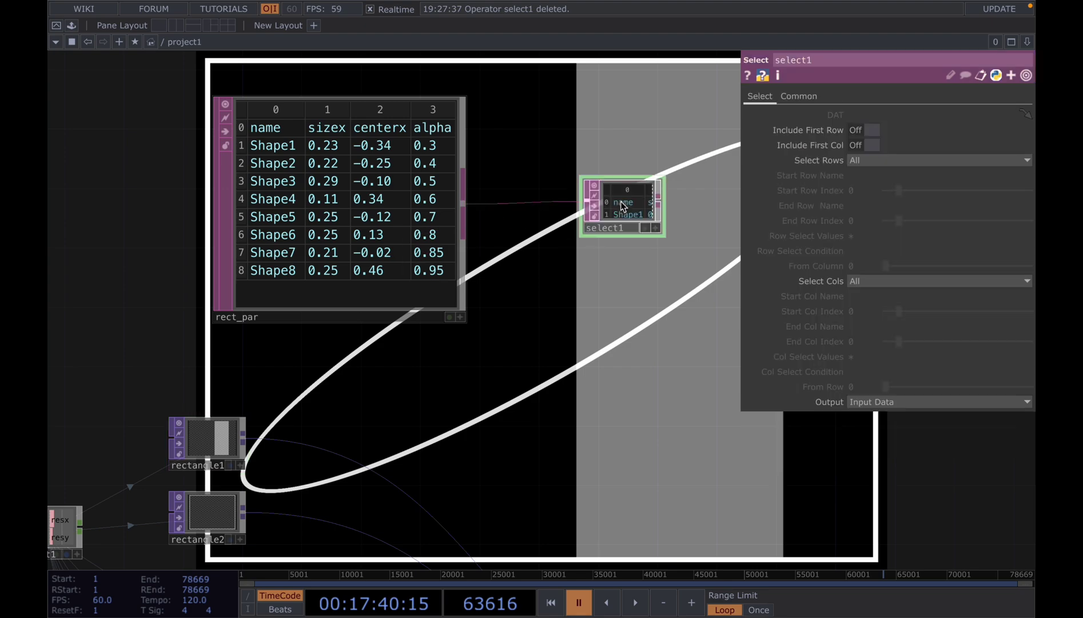
pyautogui.moveTo(629, 212); pyautogui.dragTo(556, 152)
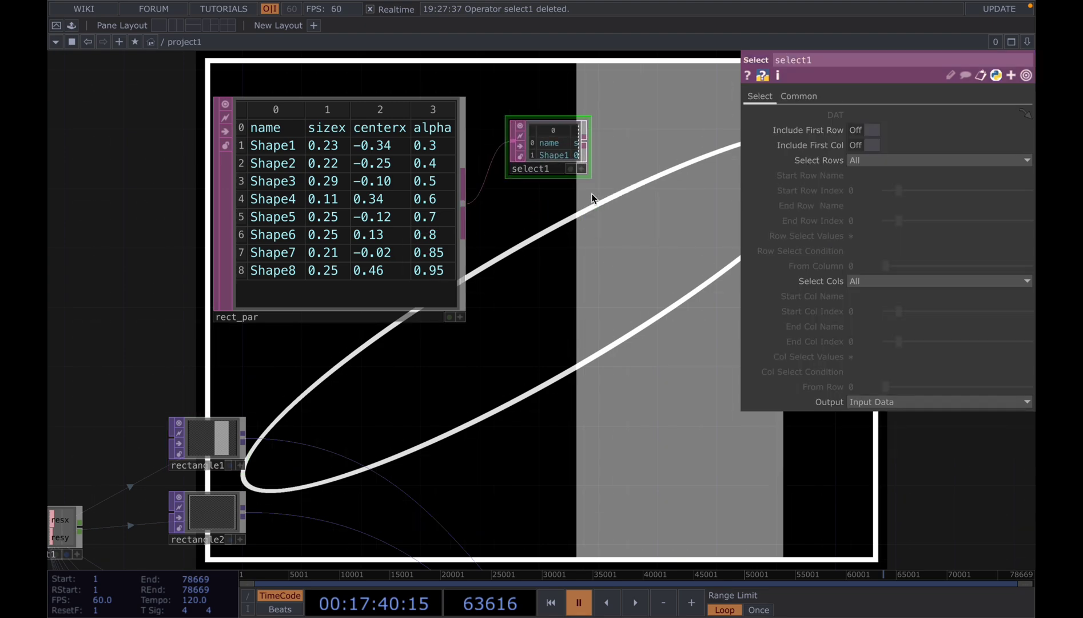
# Make select1 pick rows by index, with Start Row Index and End Row Index set to 4
pyautogui.click(938, 161)
pyautogui.click(878, 201)
pyautogui.moveTo(895, 189); pyautogui.dragTo(929, 196)
pyautogui.moveTo(930, 196); pyautogui.dragTo(909, 195)
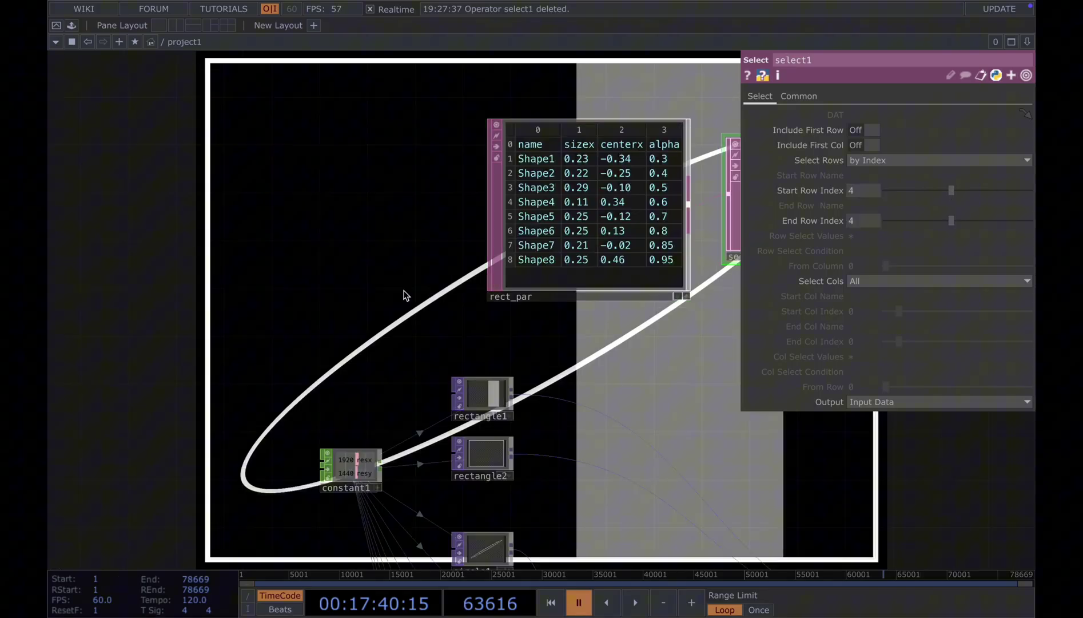
# Add an Info CHOP connected to the Steve_Reich___Piano_Phase audio file
pyautogui.moveTo(404, 293); pyautogui.dragTo(470, 257)
pyautogui.scroll(-10, 470, 258)
pyautogui.scroll(6, 308, 312)
pyautogui.click(251, 331)
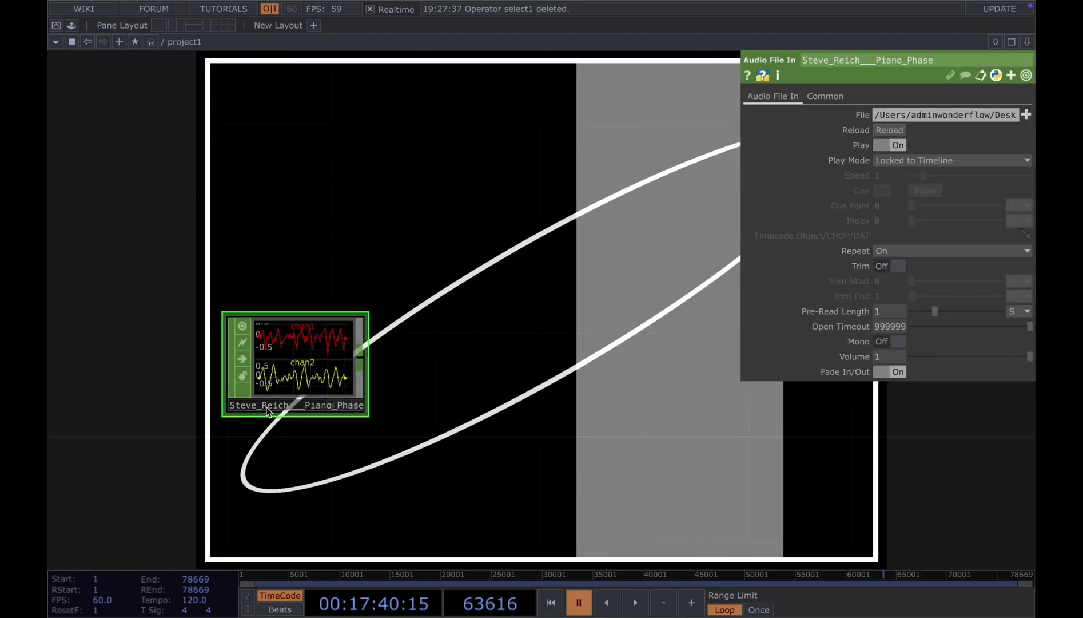
pyautogui.click(353, 357)
pyautogui.click(55, 41)
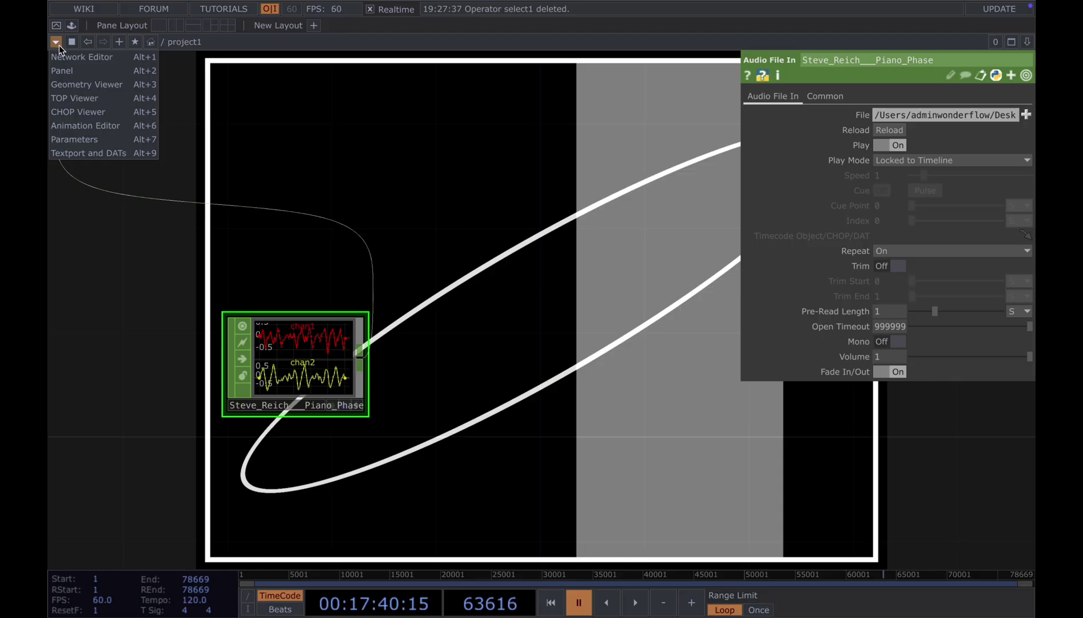
pyautogui.click(451, 251)
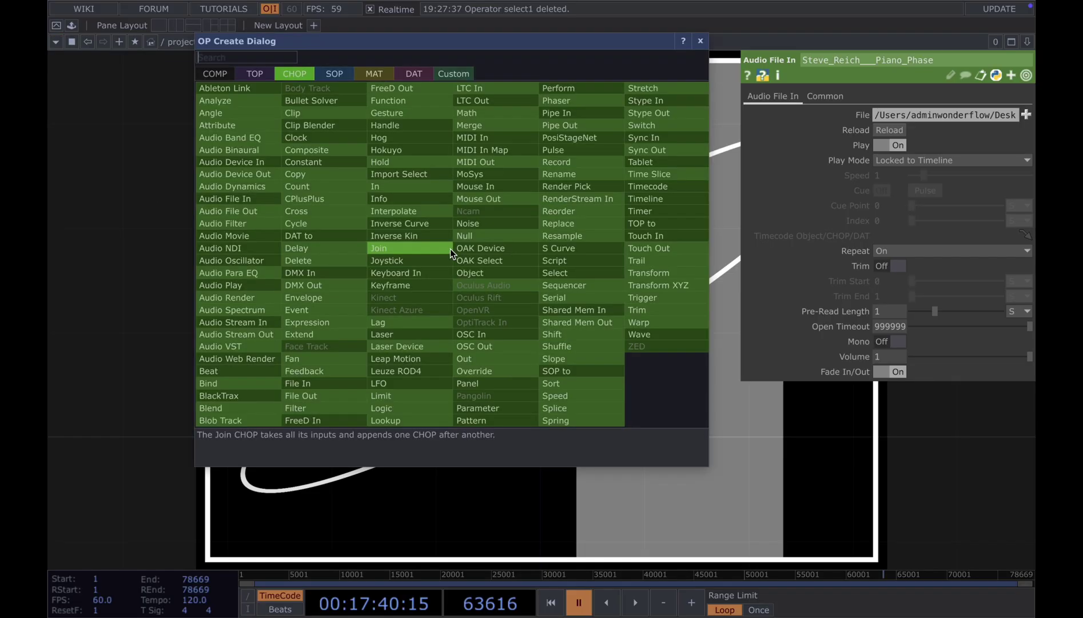
pyautogui.write('info')
pyautogui.press('Return')
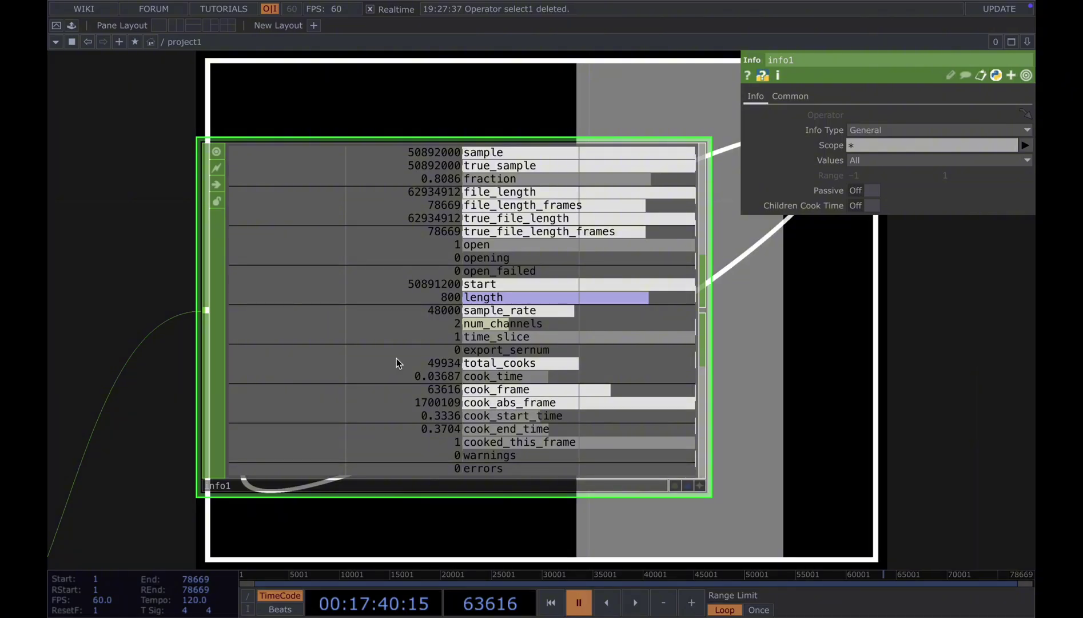
# Add an Audio Device Out CHOP to the output of the Steve_Reich___Piano_Phase audio file
pyautogui.moveTo(366, 526); pyautogui.dragTo(381, 252)
pyautogui.scroll(-3, 390, 281)
pyautogui.moveTo(363, 331); pyautogui.dragTo(477, 272)
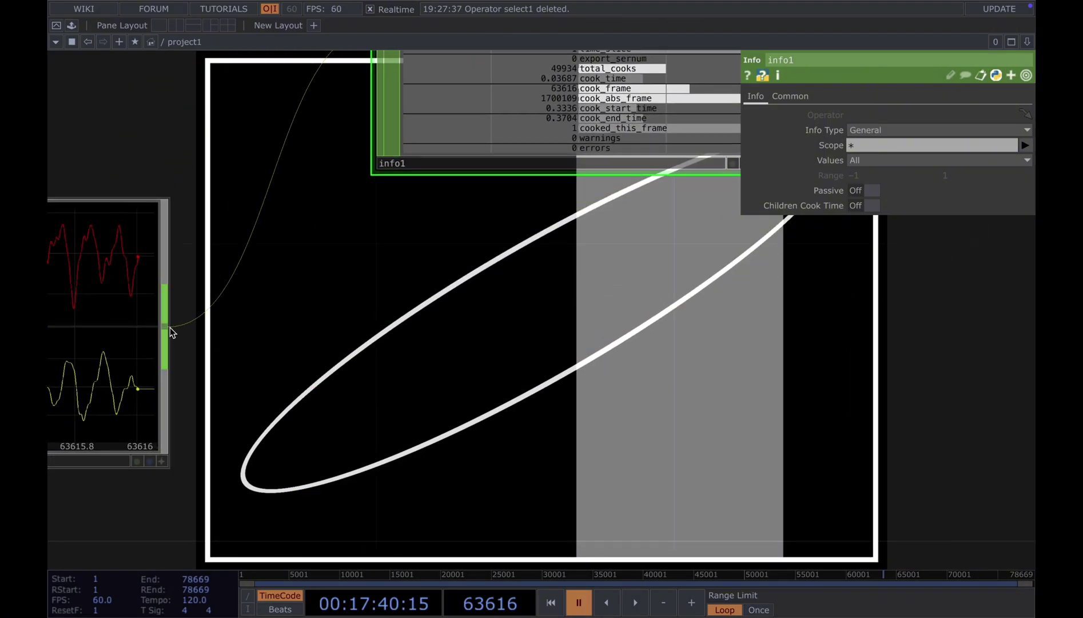
pyautogui.rightClick(169, 327)
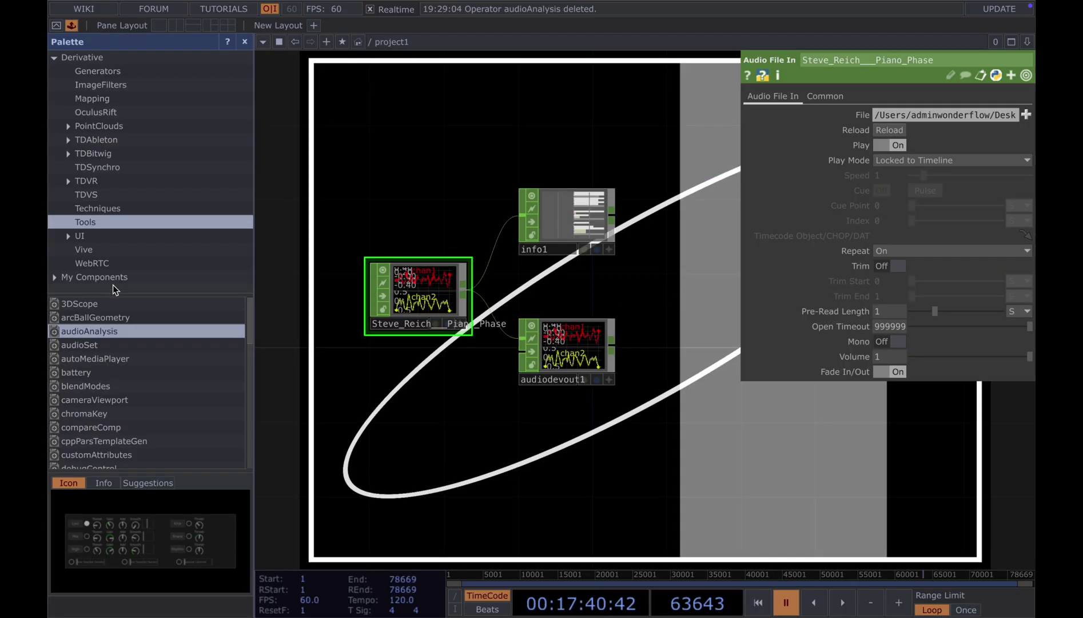
# Add the audioAnalysis palette component, feed it from the audio file and keep its High analysis active
pyautogui.moveTo(102, 344); pyautogui.dragTo(560, 118)
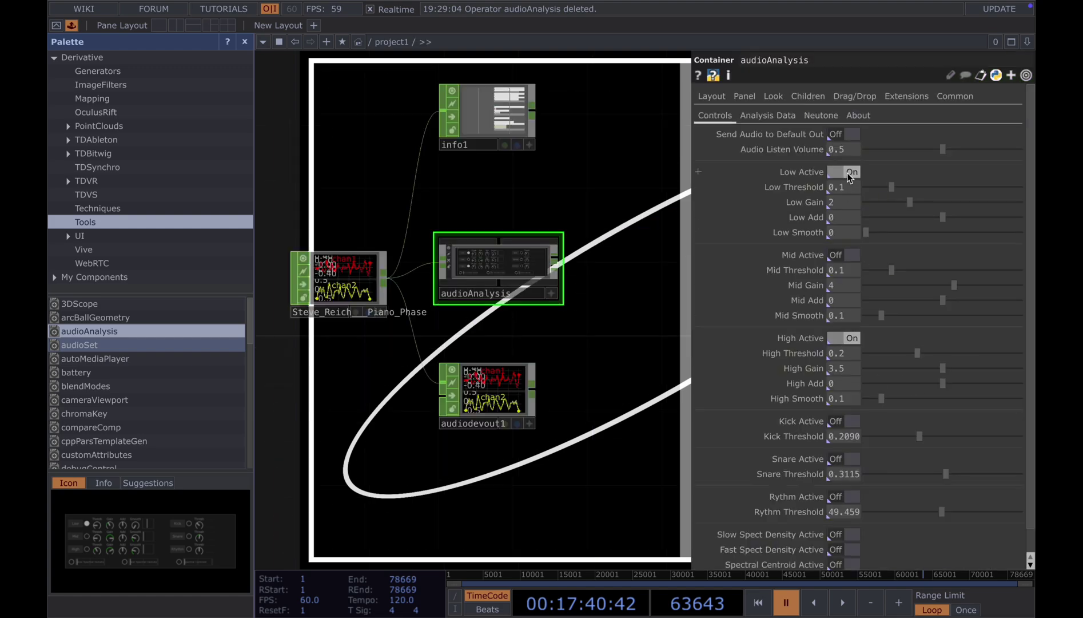
pyautogui.moveTo(597, 339); pyautogui.dragTo(525, 356)
pyautogui.scroll(2, 487, 274)
pyautogui.press('p')
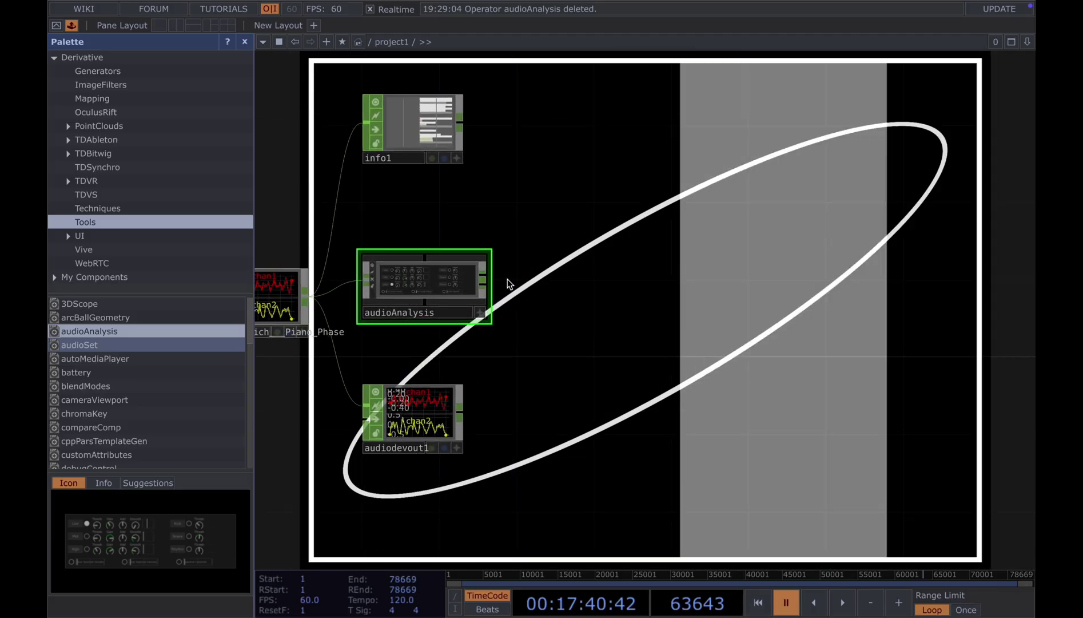
# Add a Select CHOP after audioAnalysis and set its Channel Names to high
pyautogui.rightClick(485, 276)
pyautogui.write('se')
pyautogui.click(645, 295)
pyautogui.click(677, 291)
pyautogui.press('p')
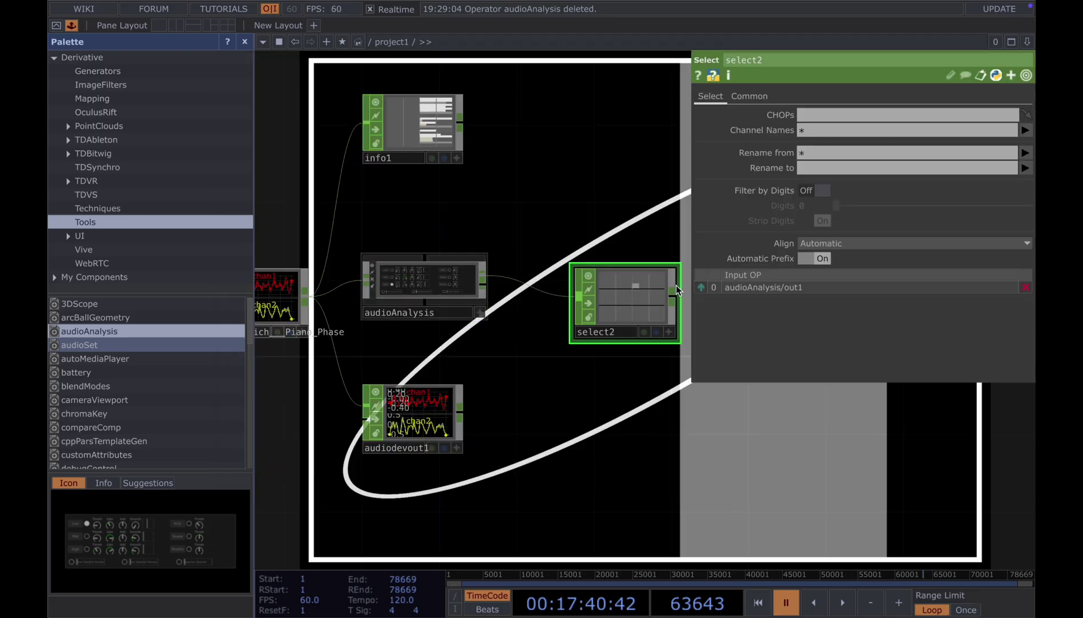
pyautogui.click(1024, 131)
pyautogui.click(972, 186)
# Add an Envelope CHOP fed by select2
pyautogui.moveTo(636, 252); pyautogui.dragTo(535, 247)
pyautogui.press('Tab')
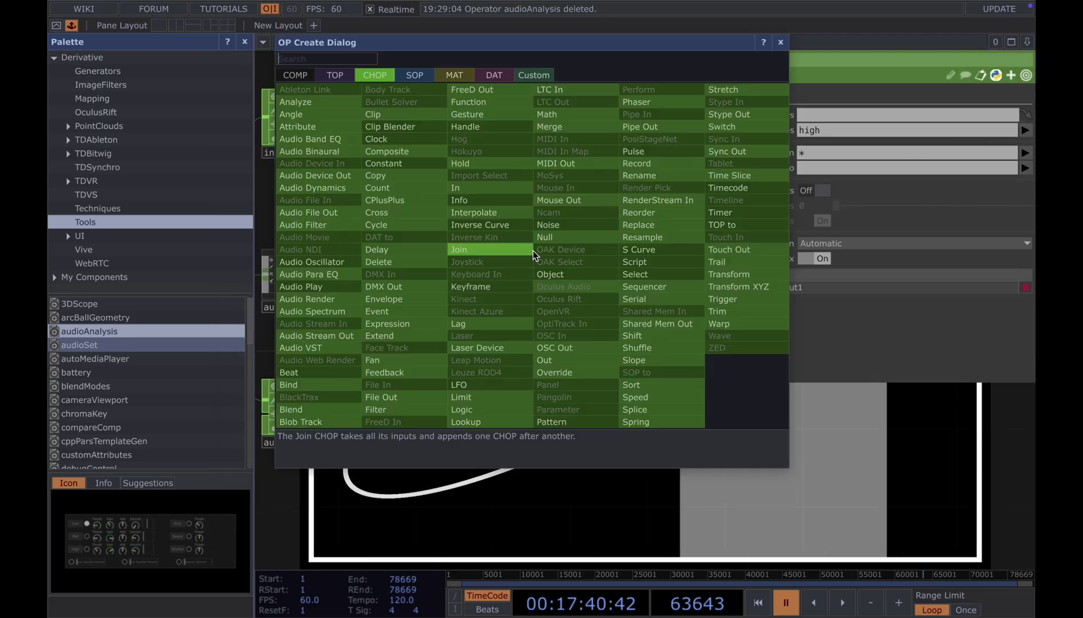
pyautogui.write('en')
pyautogui.click(403, 299)
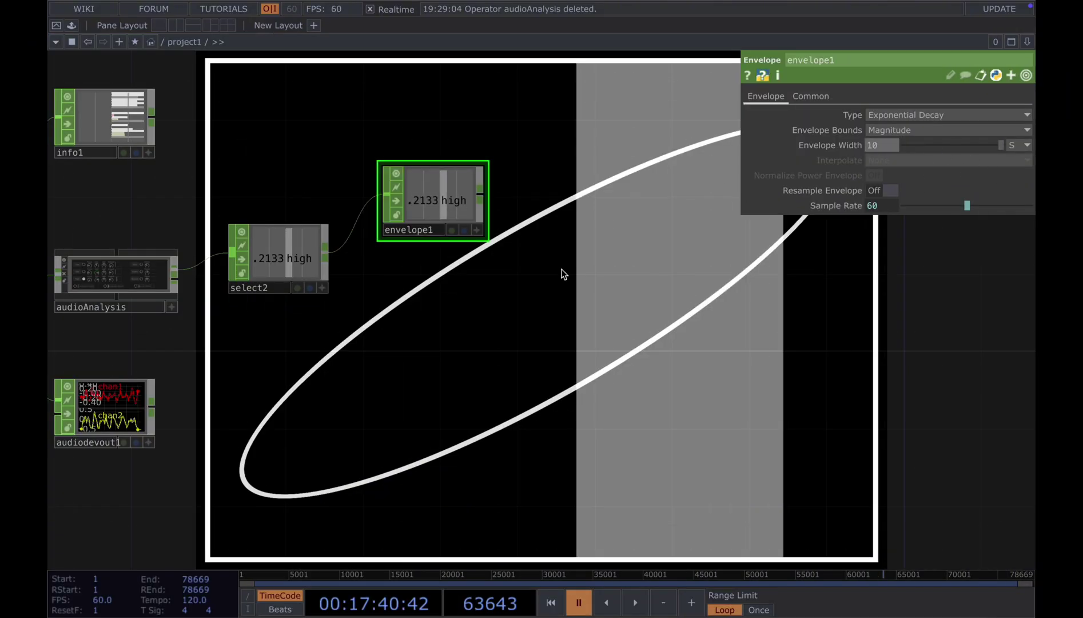
# Add a Math CHOP that takes select2 and envelope1 as inputs and combines them with Divide
pyautogui.press('Tab')
pyautogui.write('m')
pyautogui.click(555, 271)
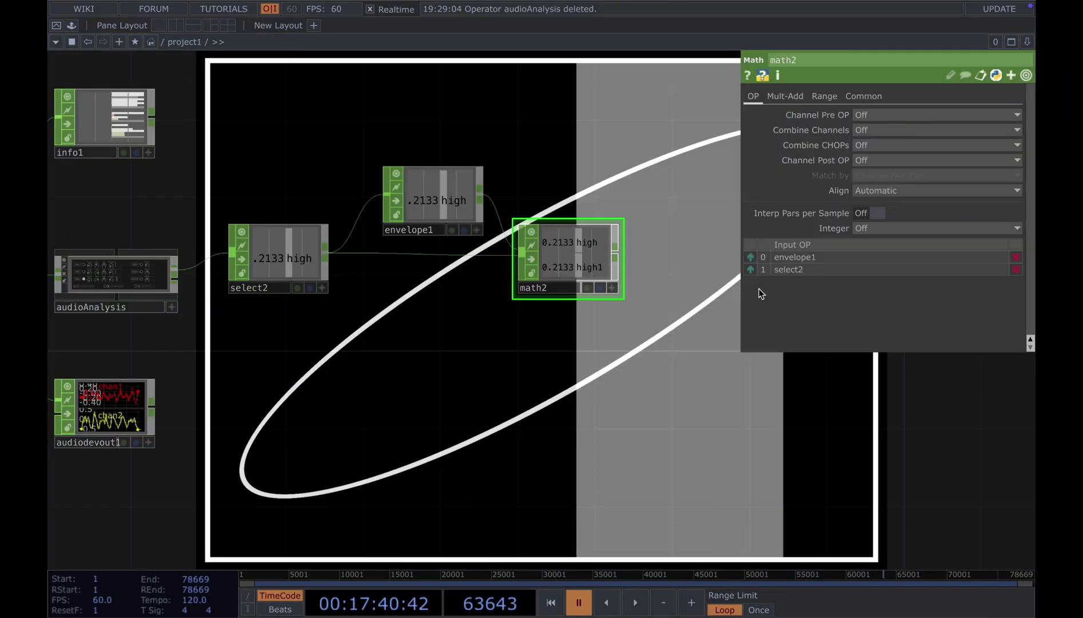
pyautogui.click(875, 160)
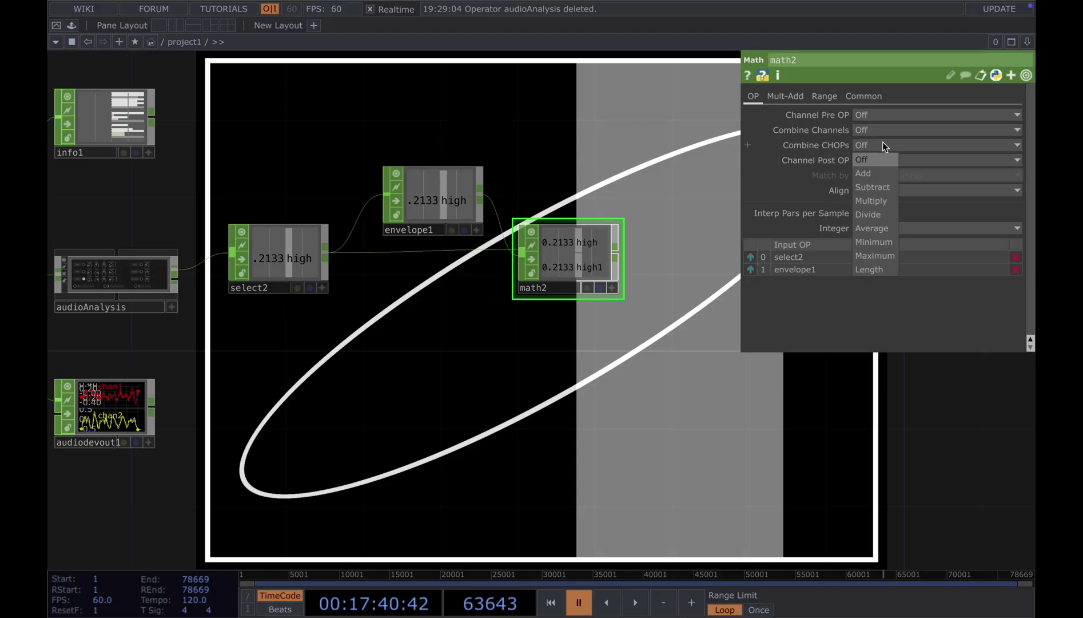
pyautogui.click(884, 215)
pyautogui.press('space')
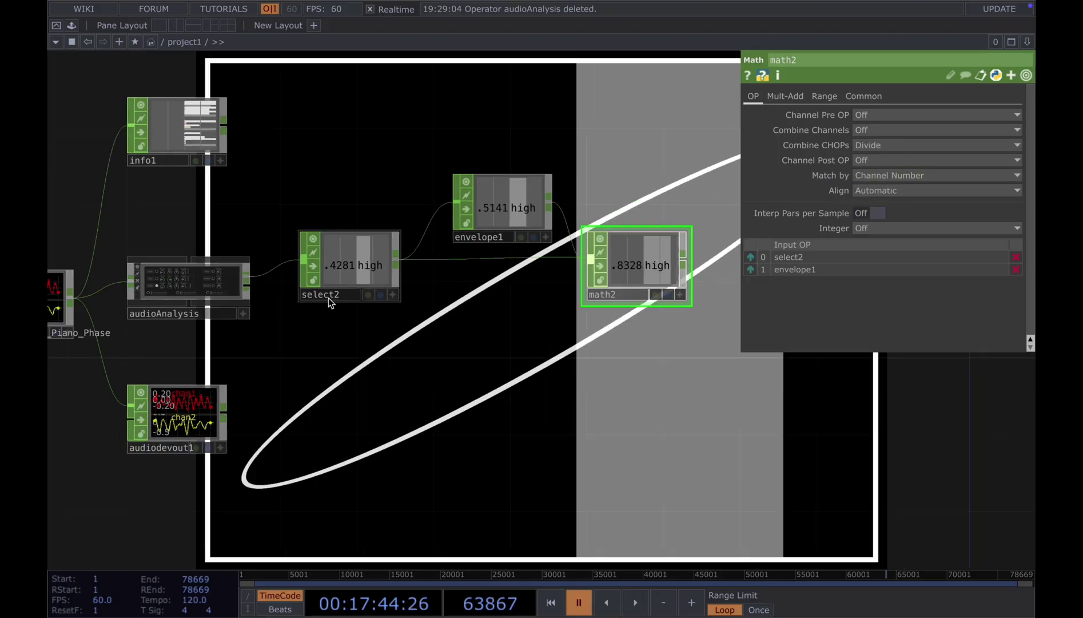
# Tidy the node layout and add a Trail CHOP fed by select2 and math2 to compare their signals
pyautogui.moveTo(372, 266); pyautogui.dragTo(354, 285)
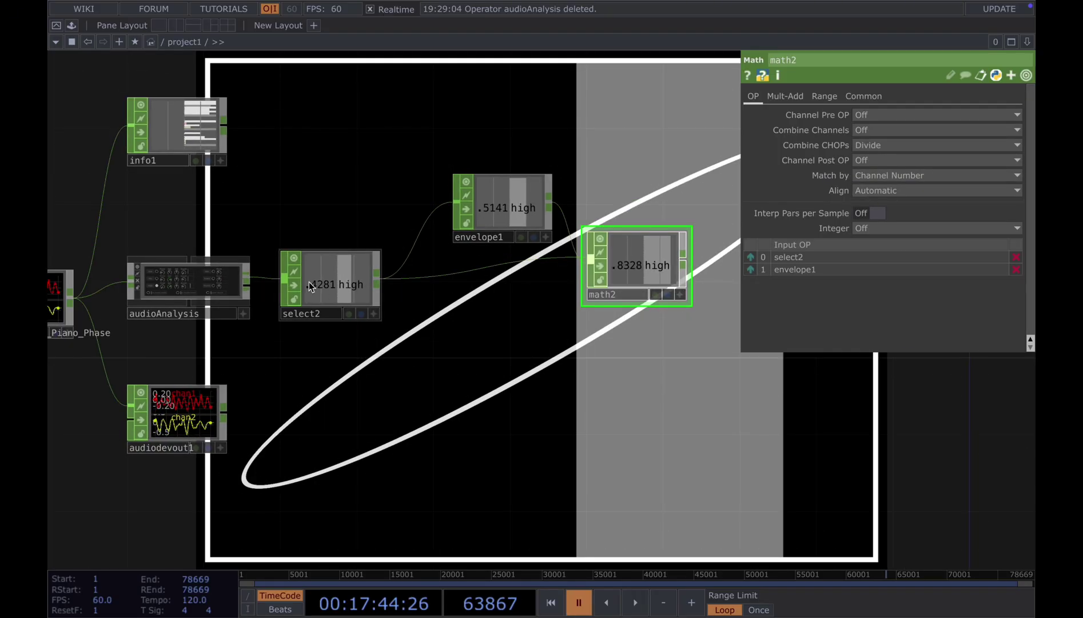
pyautogui.moveTo(526, 356); pyautogui.dragTo(456, 352)
pyautogui.moveTo(564, 271); pyautogui.dragTo(584, 292)
pyautogui.moveTo(563, 204); pyautogui.dragTo(531, 212)
pyautogui.rightClick(279, 314)
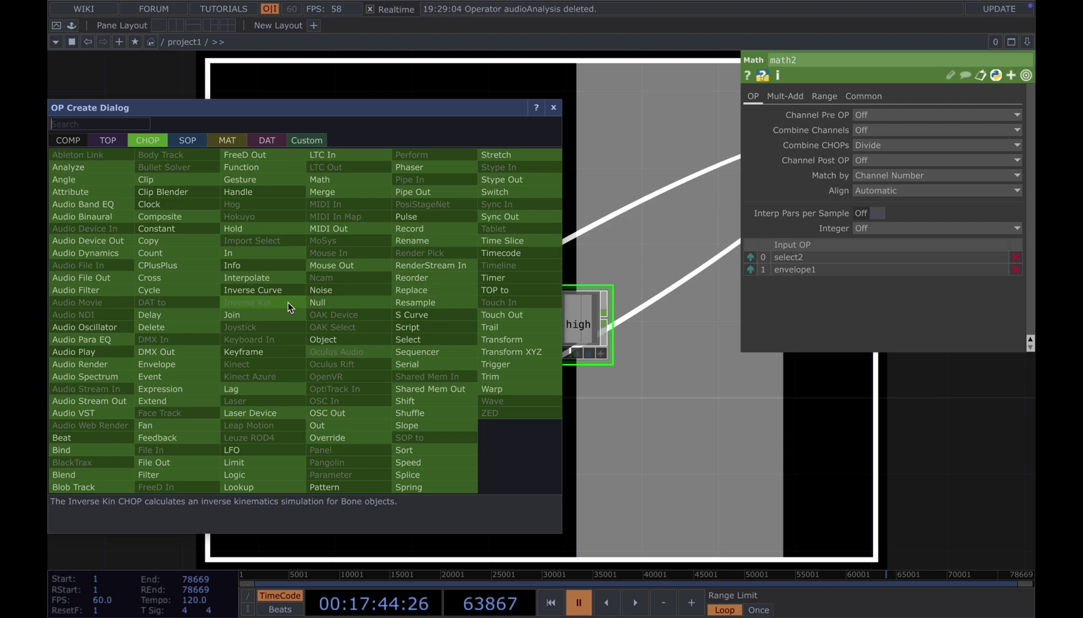
pyautogui.write('t')
pyautogui.click(489, 326)
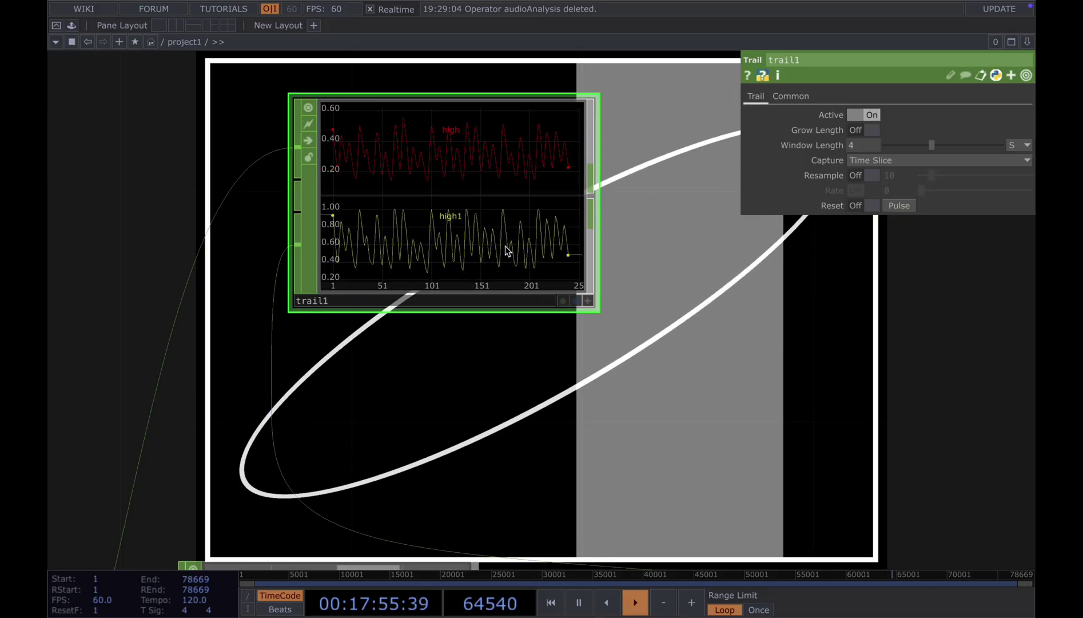
pyautogui.press('space')
# Add another Math CHOP connected to math2's output
pyautogui.scroll(-3, 599, 259)
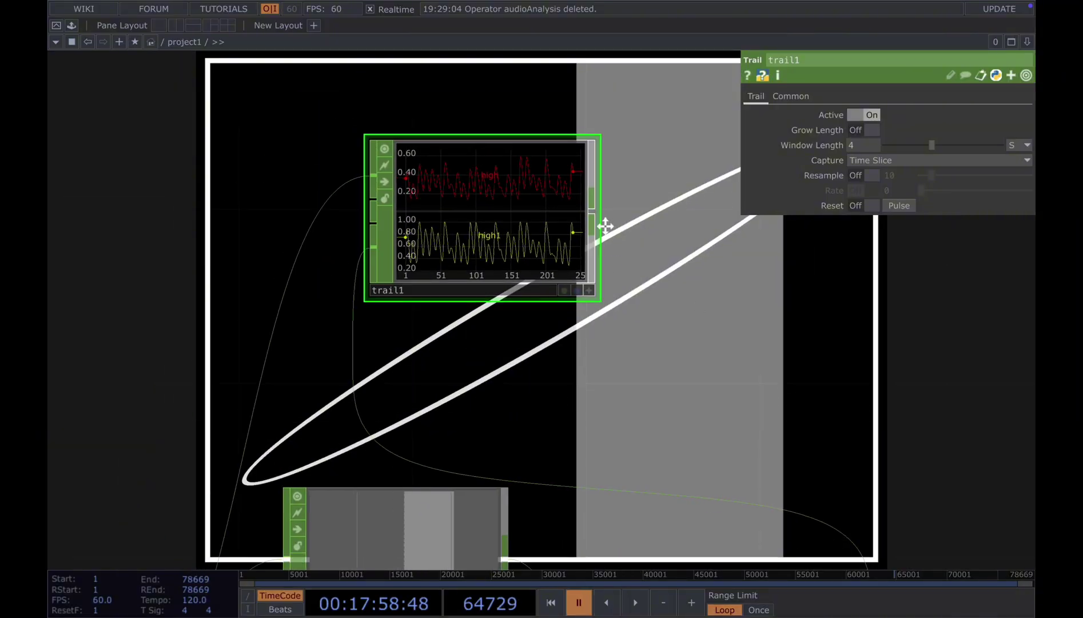
pyautogui.scroll(-2, 593, 312)
pyautogui.moveTo(686, 434); pyautogui.dragTo(614, 316)
pyautogui.scroll(1, 469, 337)
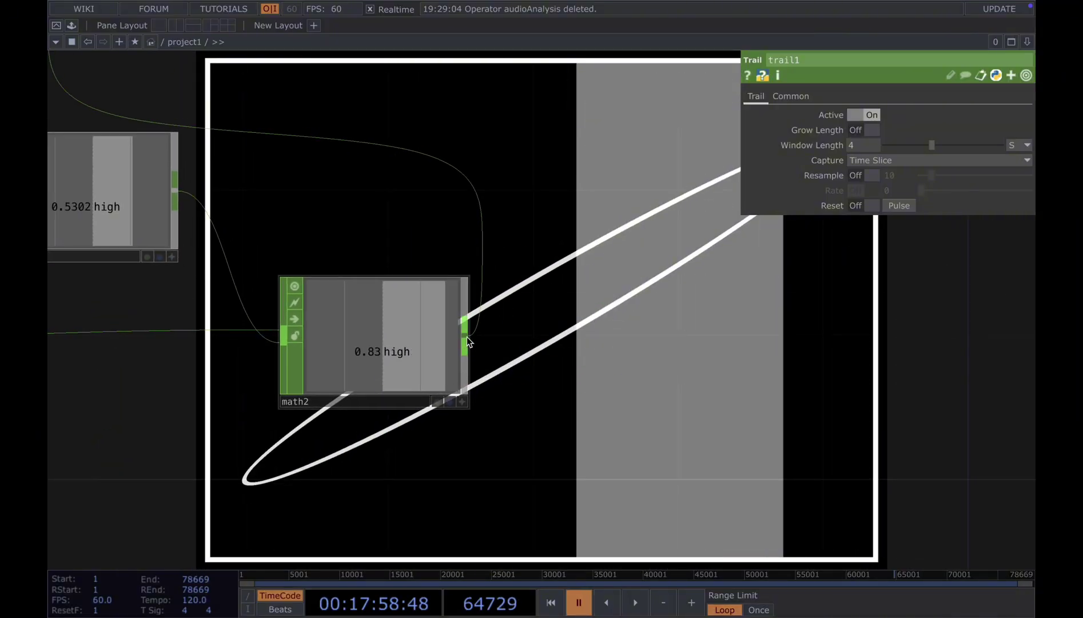
pyautogui.rightClick(467, 338)
pyautogui.write('ma')
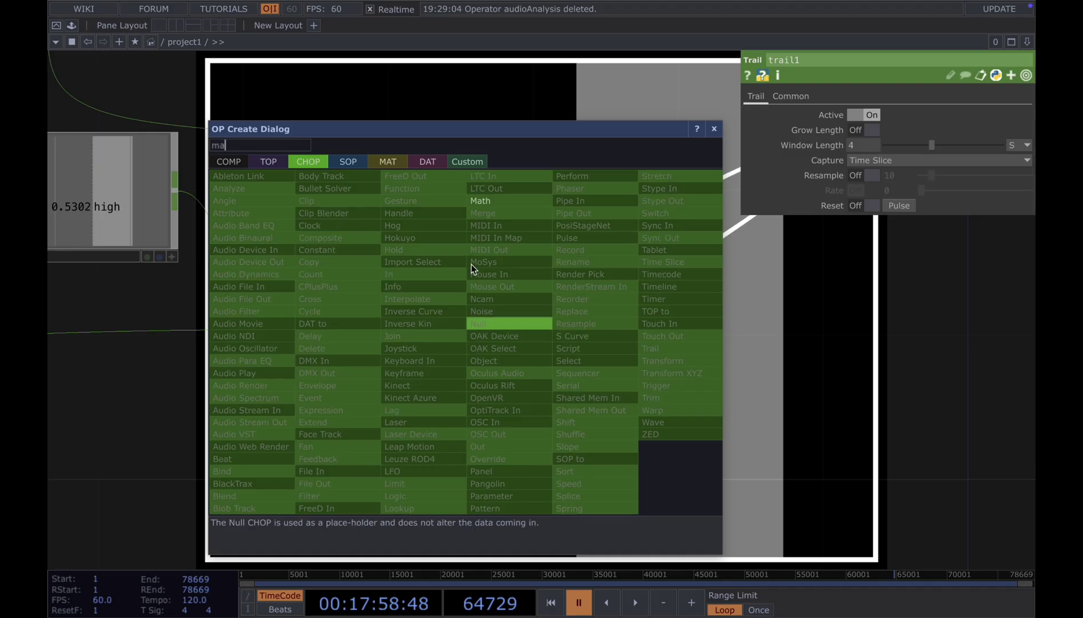
pyautogui.click(478, 202)
pyautogui.moveTo(918, 428); pyautogui.dragTo(686, 393)
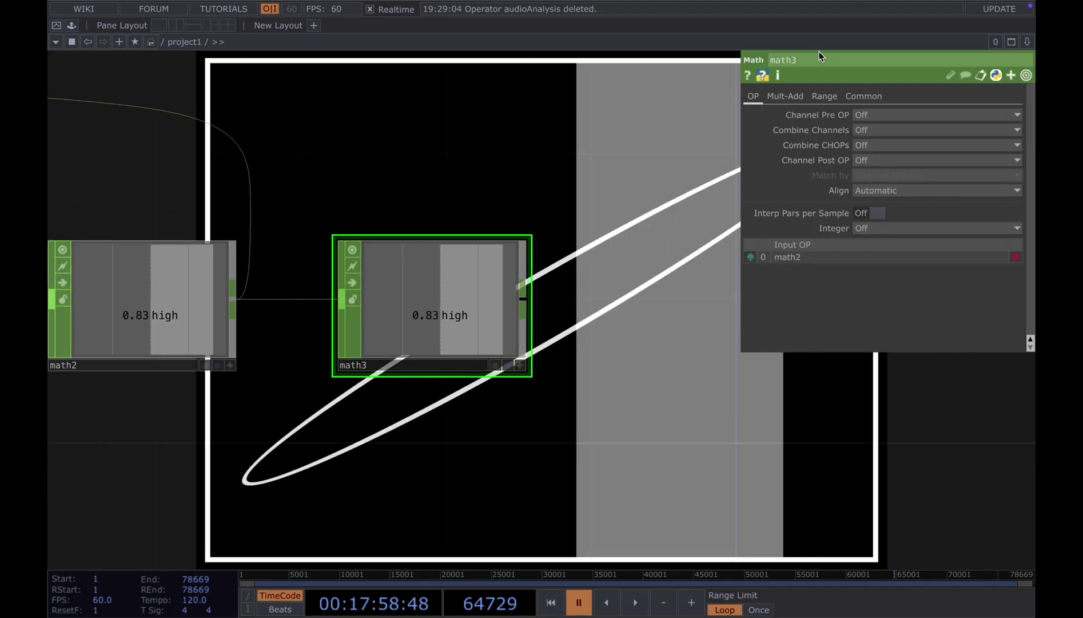
# Set math3's To Range to run from 1 to 8
pyautogui.click(833, 98)
pyautogui.click(913, 131)
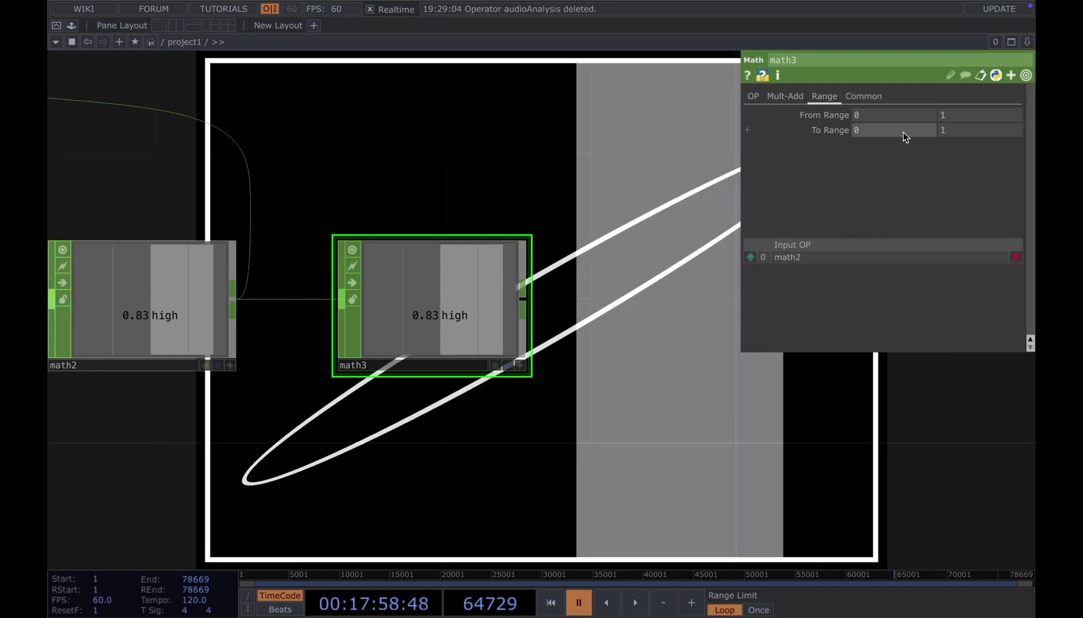
pyautogui.write('1')
pyautogui.press('Tab')
pyautogui.write('8')
pyautogui.press('Return')
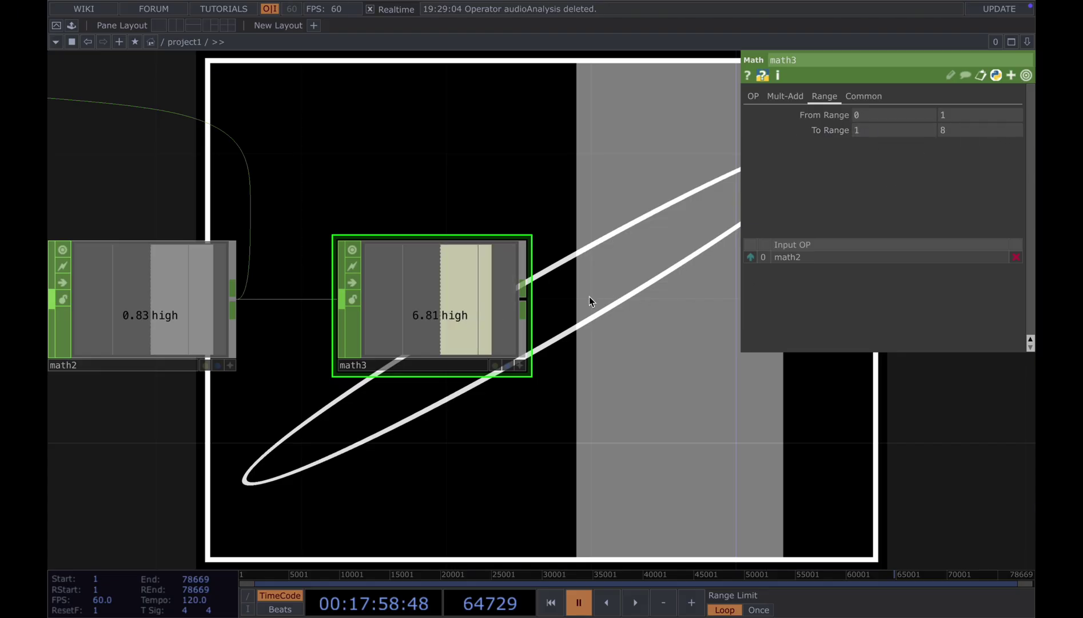
# Add a Math CHOP after math3, set its Integer option to Round, and briefly play the timeline to test it
pyautogui.press('Tab')
pyautogui.write('ma')
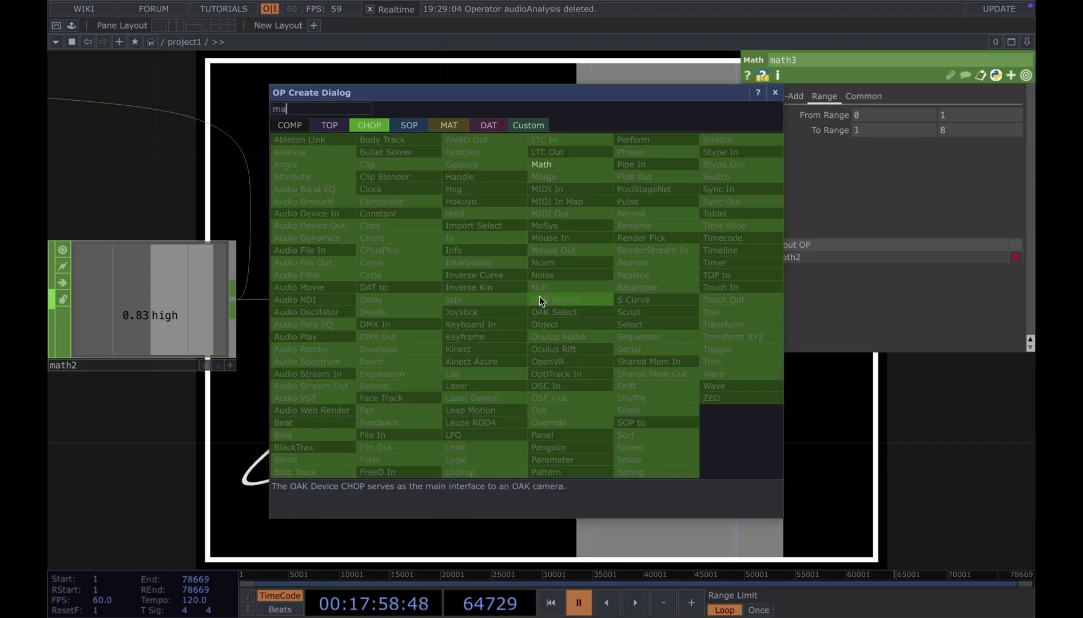
pyautogui.click(555, 163)
pyautogui.click(689, 314)
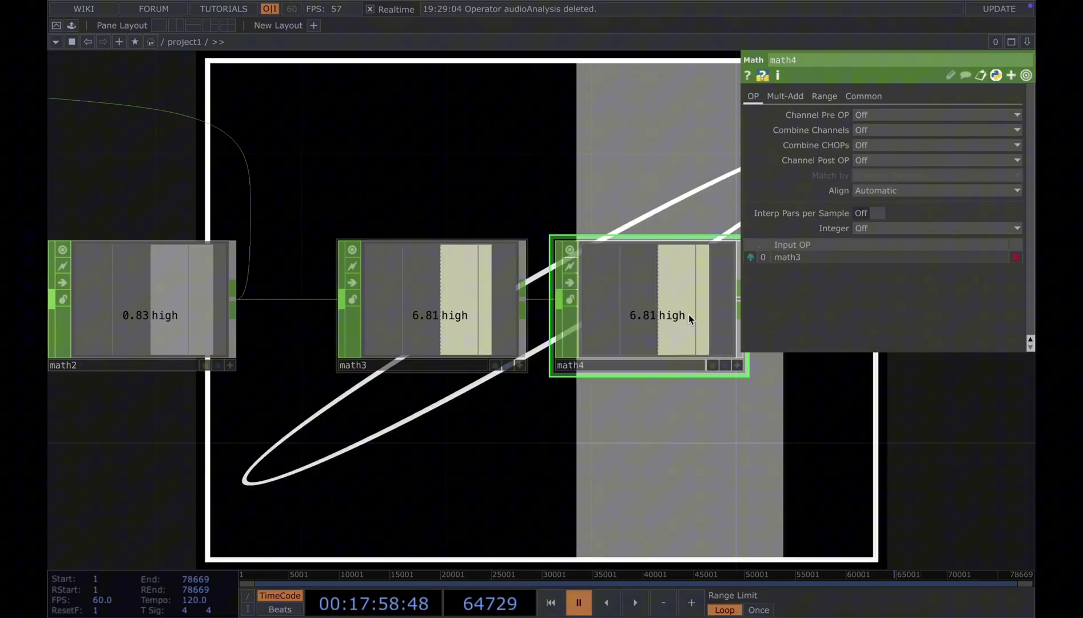
pyautogui.click(891, 229)
pyautogui.click(872, 285)
pyautogui.hscroll(3, 634, 177)
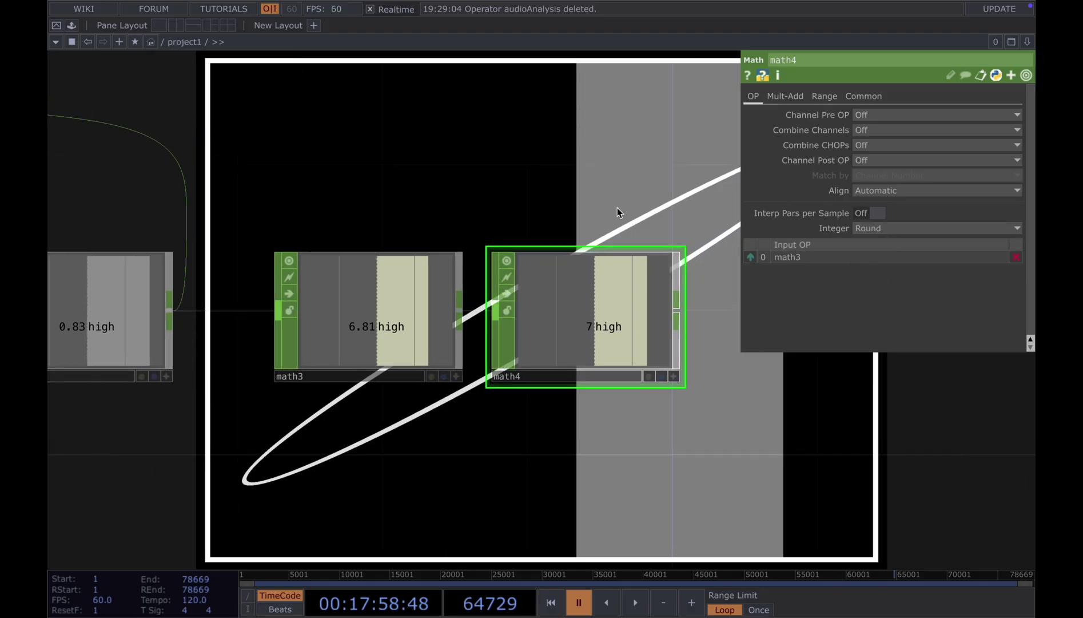
pyautogui.press('space')
pyautogui.press('space')
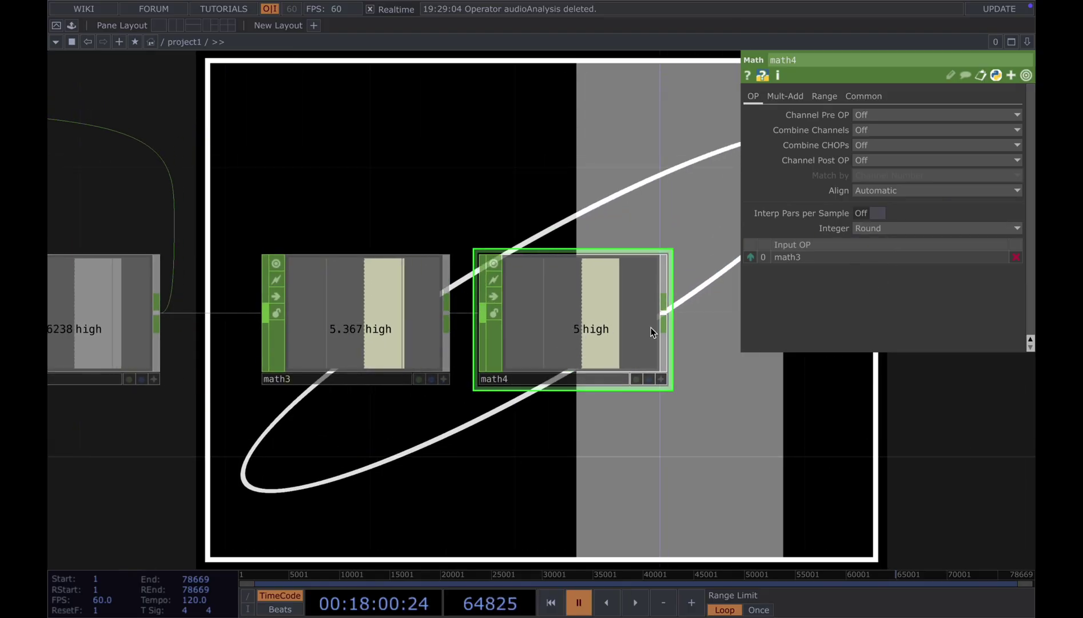
# Rename the rounding Math CHOP math4 as index
pyautogui.hscroll(3, 600, 323)
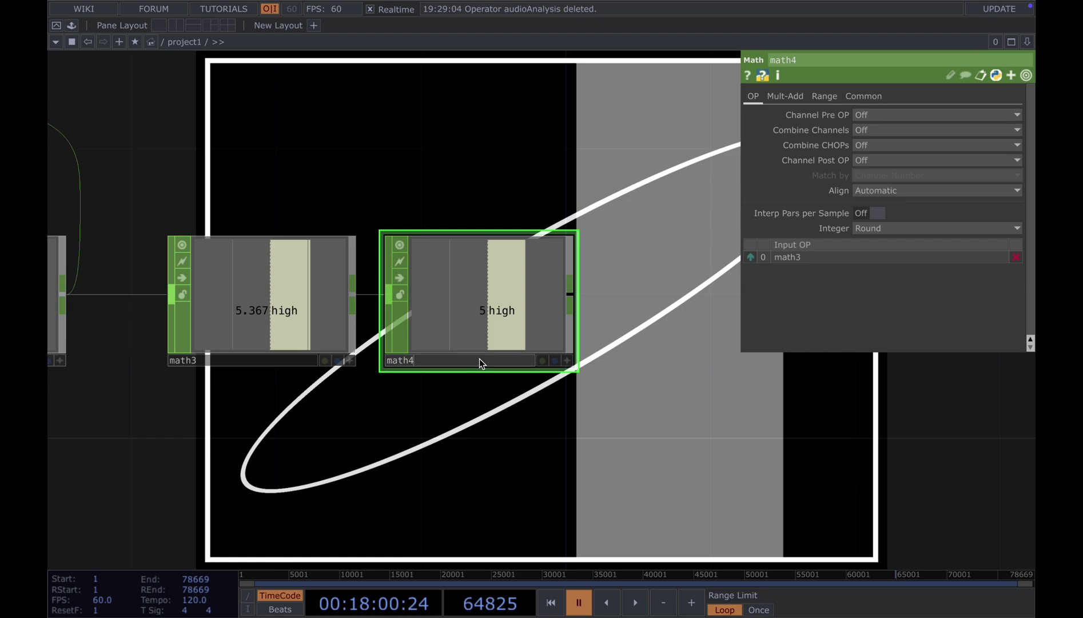
pyautogui.press('BackSpace')
pyautogui.press('BackSpace')
pyautogui.press('BackSpace')
pyautogui.press('BackSpace')
pyautogui.press('BackSpace')
pyautogui.write('index')
pyautogui.press('Return')
# Link index's high channel to both the Start Row Index and End Row Index of the table-selecting select1 DAT
pyautogui.moveTo(628, 205); pyautogui.dragTo(579, 116)
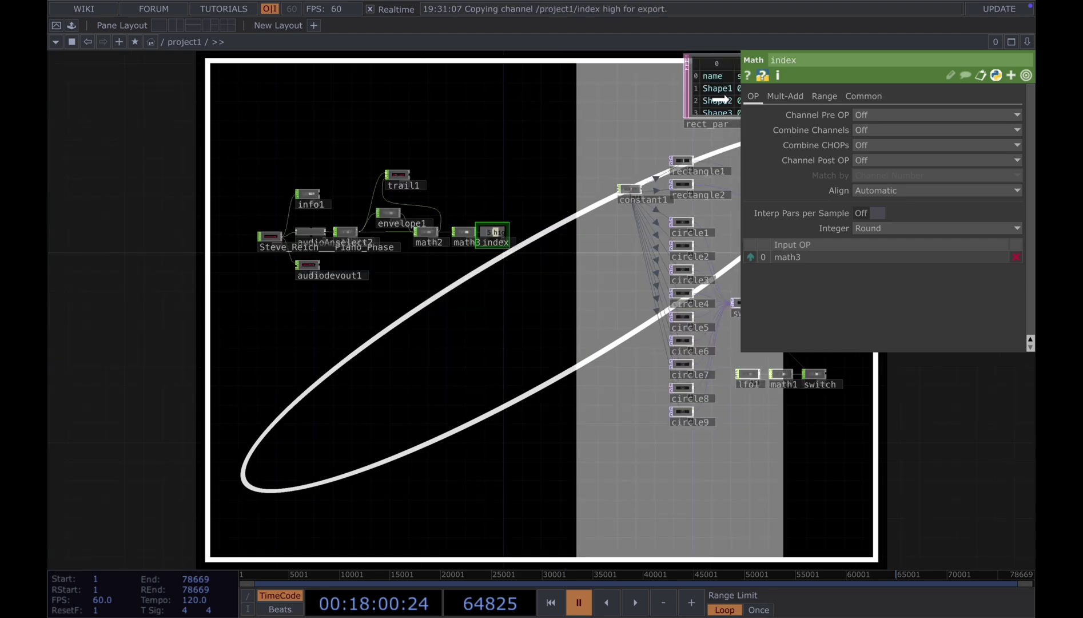
pyautogui.scroll(-3, 578, 116)
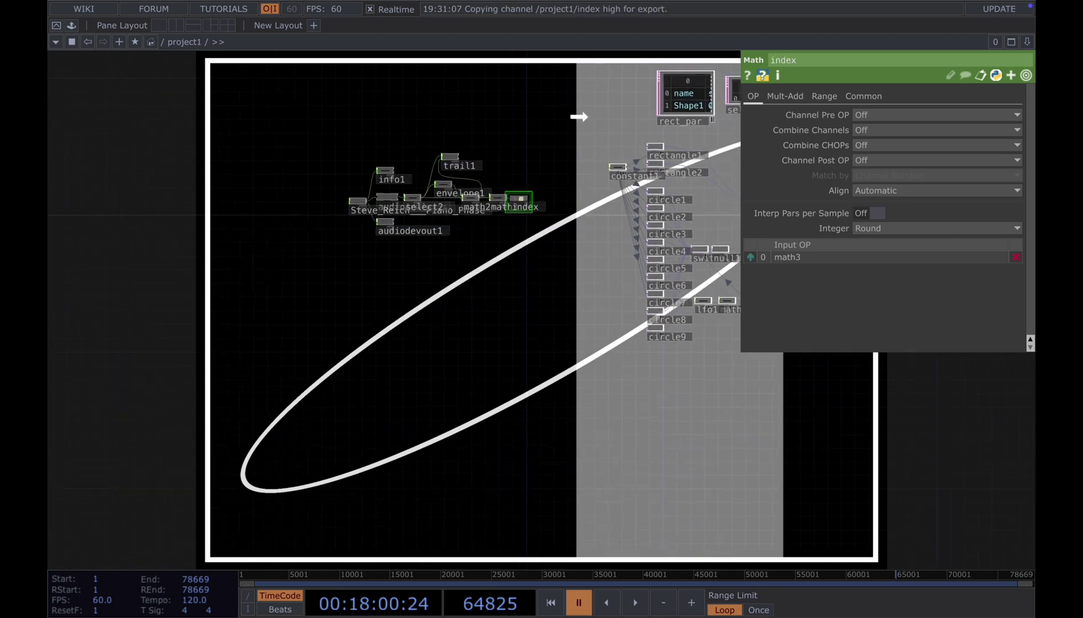
pyautogui.moveTo(732, 96); pyautogui.dragTo(836, 190)
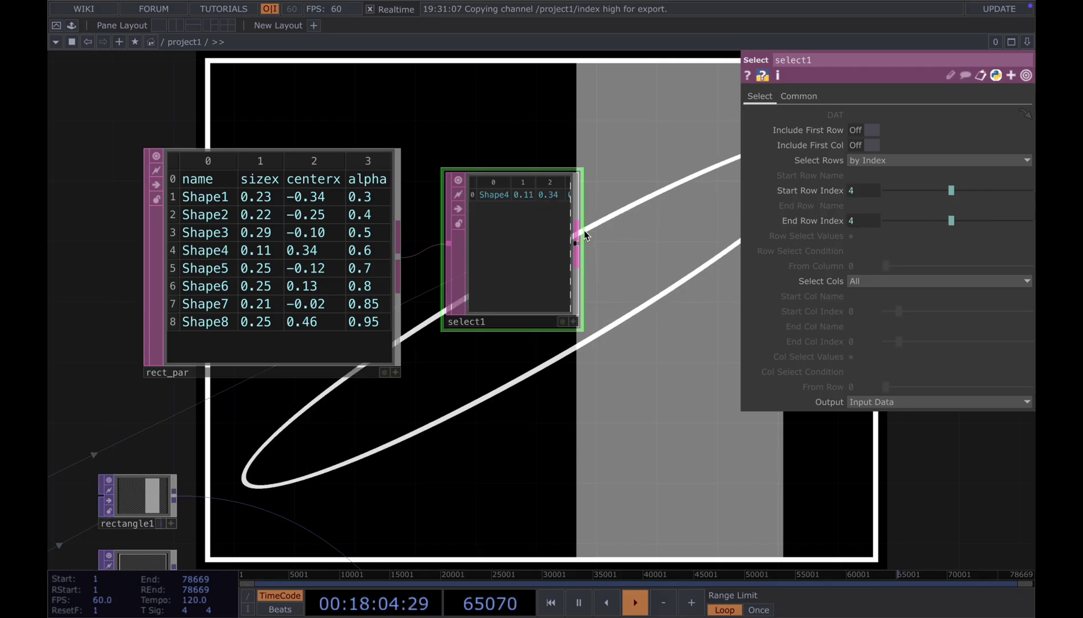
pyautogui.press('space')
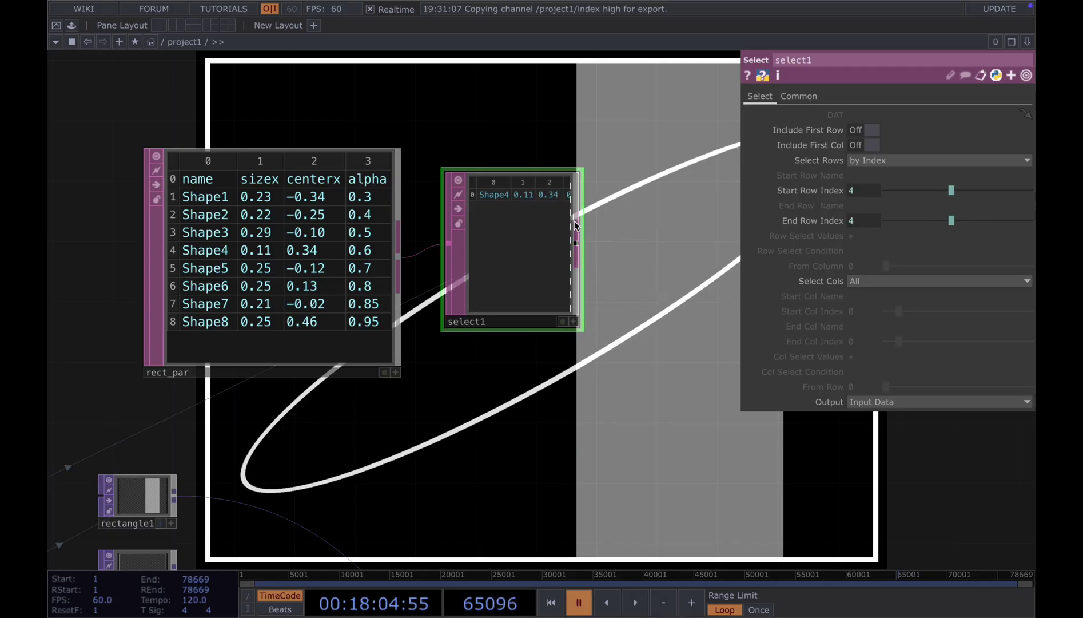
# Set rectangle1's sizex to the expression op('select1')[0,1]
pyautogui.moveTo(628, 220); pyautogui.dragTo(761, 70)
pyautogui.click(286, 346)
pyautogui.moveTo(479, 323); pyautogui.dragTo(618, 316)
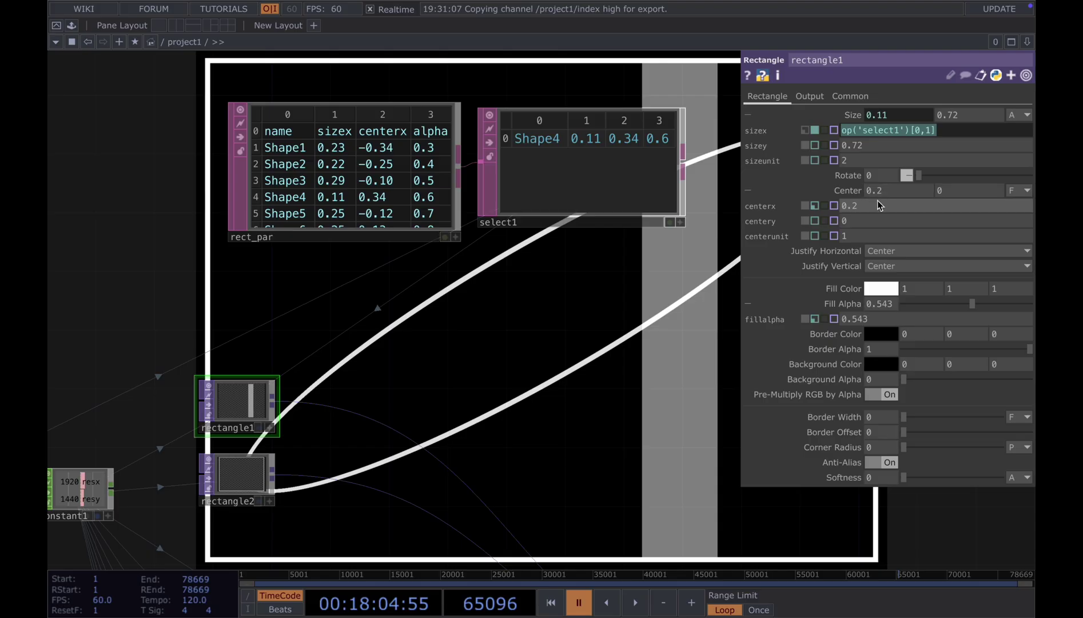
# Set rectangle1's centerx to op('select1')[0,2] and its fillalpha to op('select1')[0,3]
pyautogui.click(877, 207)
pyautogui.write("op('select1')[0,1]")
pyautogui.press('Return')
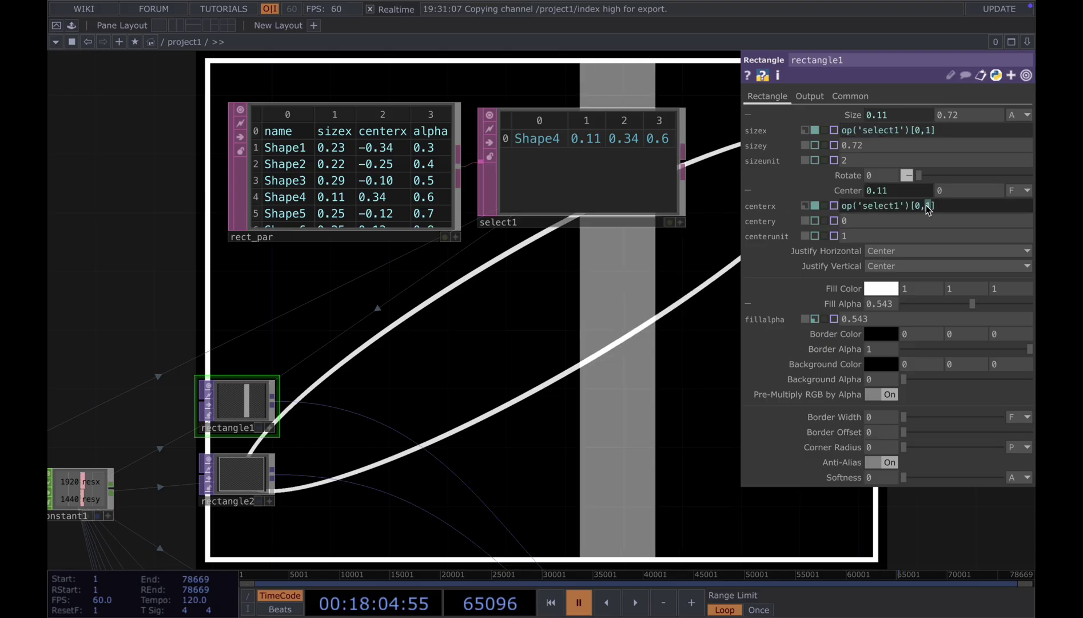
pyautogui.write('2')
pyautogui.press('Return')
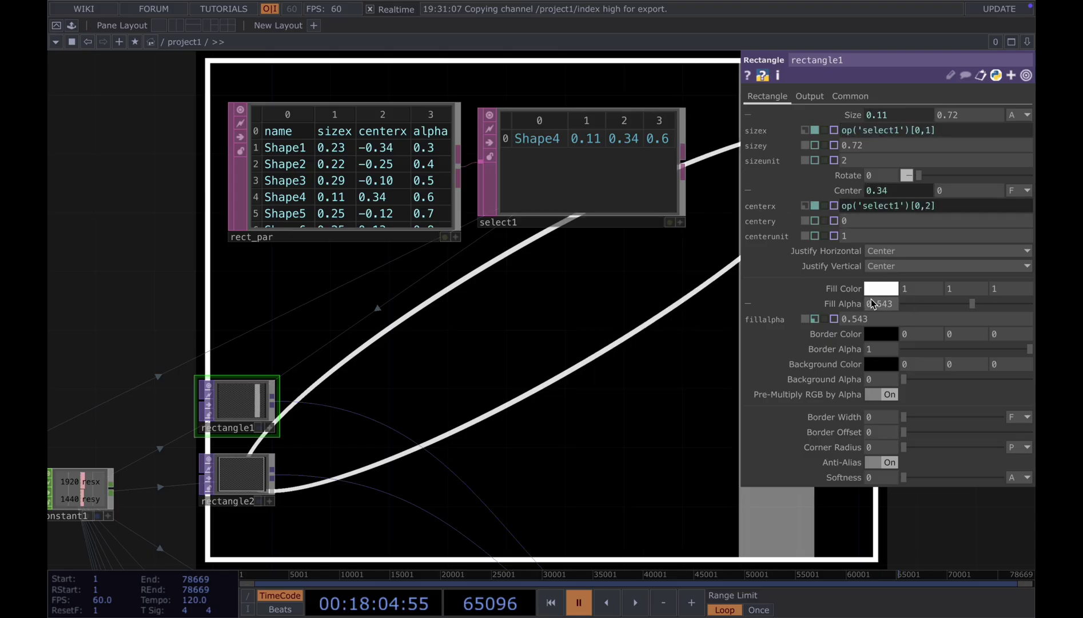
pyautogui.click(814, 315)
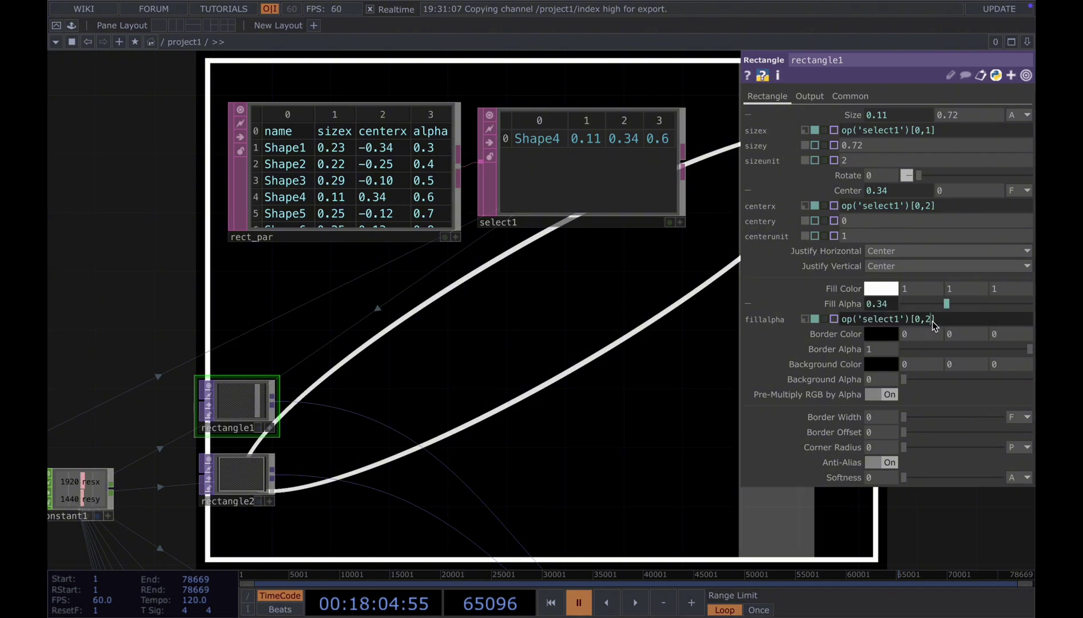
pyautogui.press('Return')
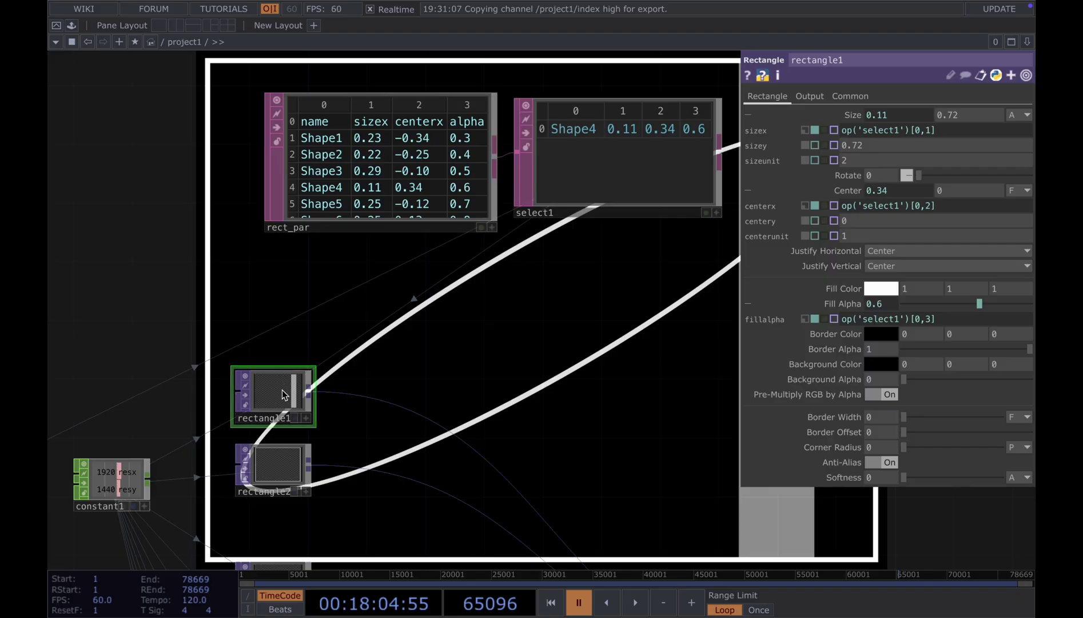
# Play and pause the timeline to examine how the rectangle changes with the selected table row
pyautogui.moveTo(424, 377); pyautogui.dragTo(448, 346)
pyautogui.press('space')
pyautogui.moveTo(520, 369); pyautogui.dragTo(419, 375)
pyautogui.scroll(-1, 418, 376)
pyautogui.scroll(-5, 417, 376)
pyautogui.press('p')
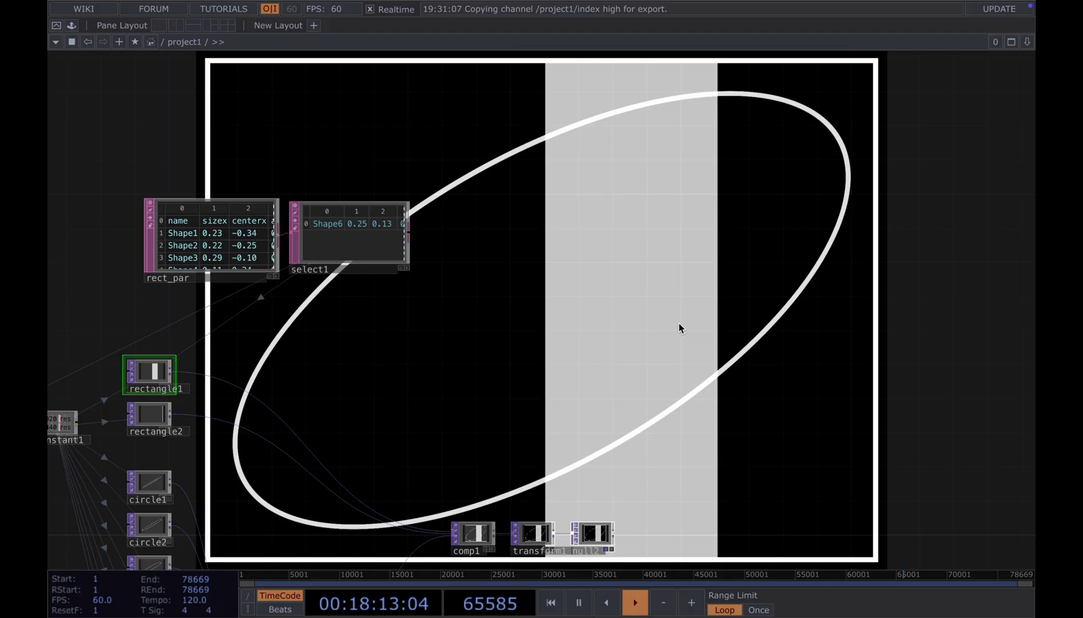
pyautogui.press('space')
pyautogui.press('space')
pyautogui.press('space')
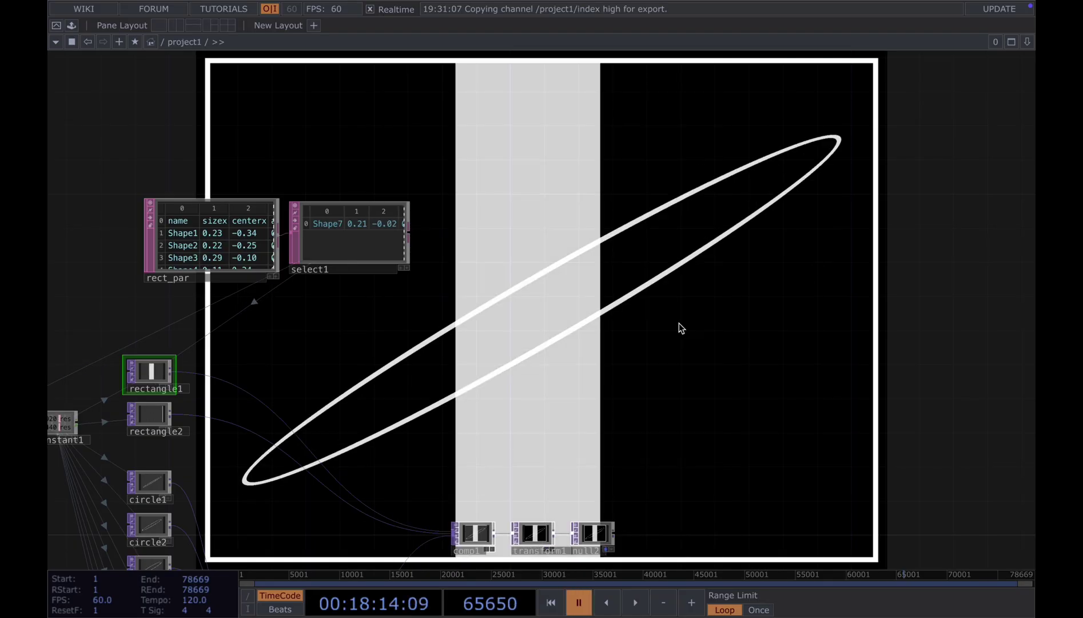
# Set Shape8's centerx in the rect_par table to 0.32
pyautogui.moveTo(284, 269); pyautogui.dragTo(420, 285)
pyautogui.scroll(3, 381, 278)
pyautogui.scroll(4, 382, 283)
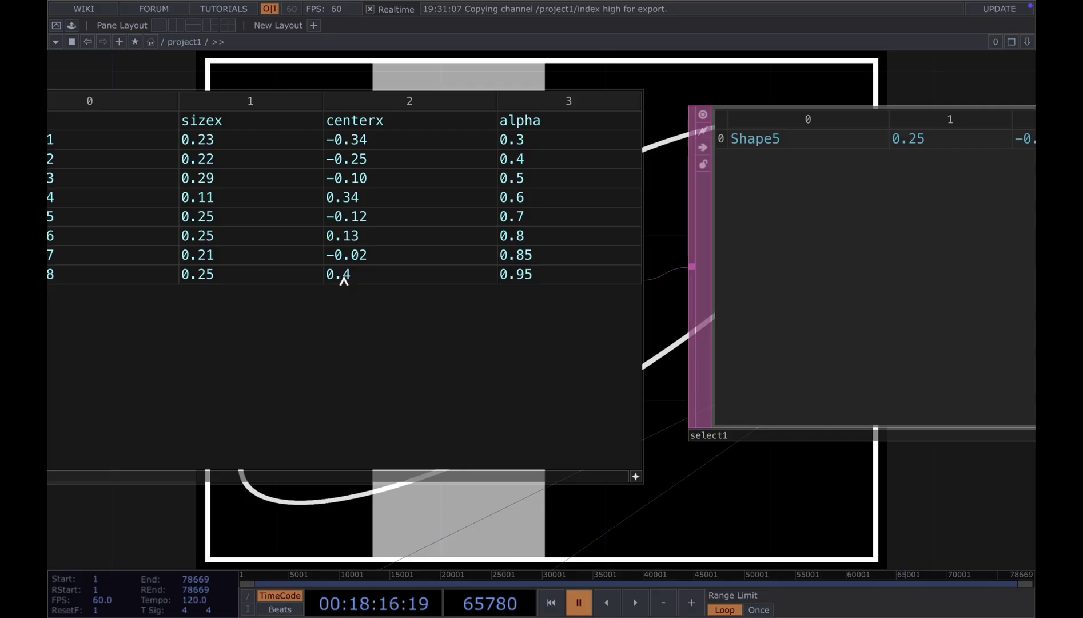
pyautogui.doubleClick(347, 276)
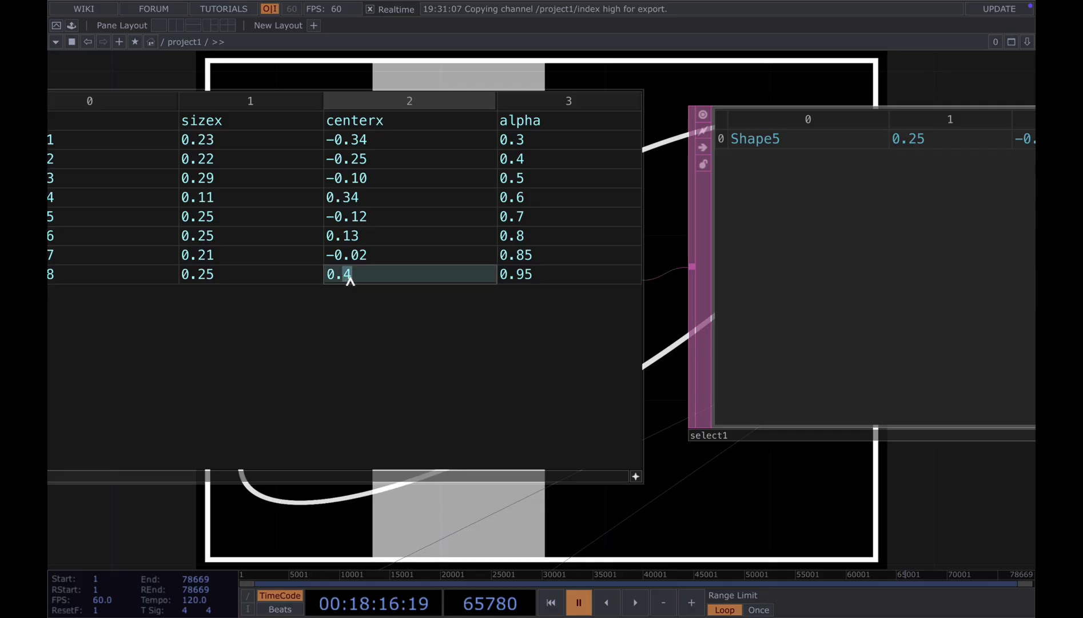
pyautogui.write('3')
pyautogui.press('Return')
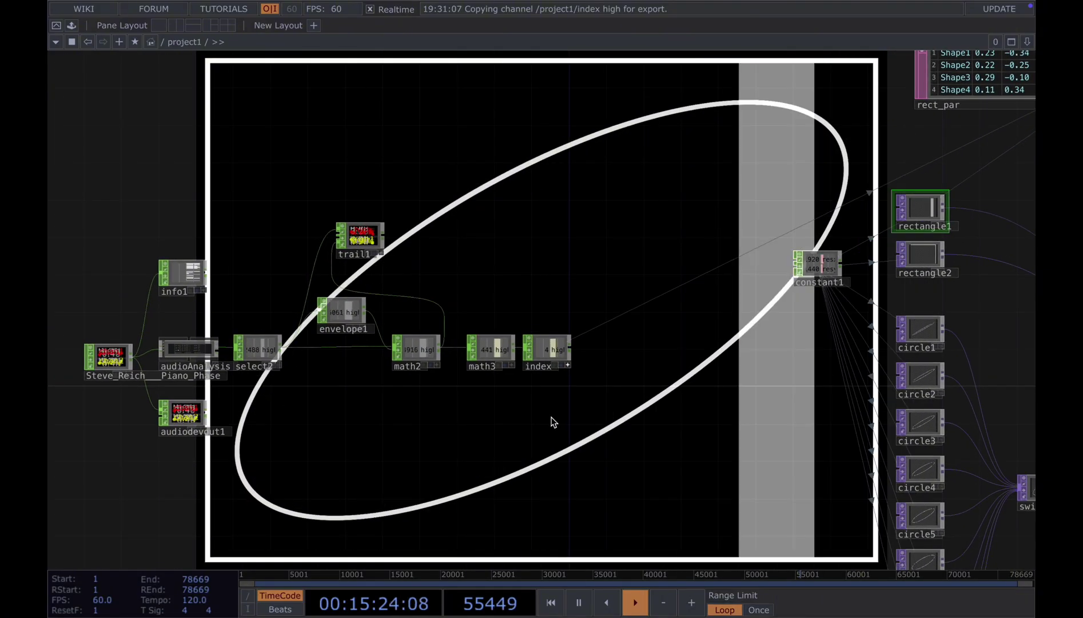
# Add a Filter CHOP and insert it between math2 and math3
pyautogui.press('Tab')
pyautogui.write('fi')
pyautogui.click(422, 559)
pyautogui.click(501, 426)
pyautogui.scroll(2, 499, 371)
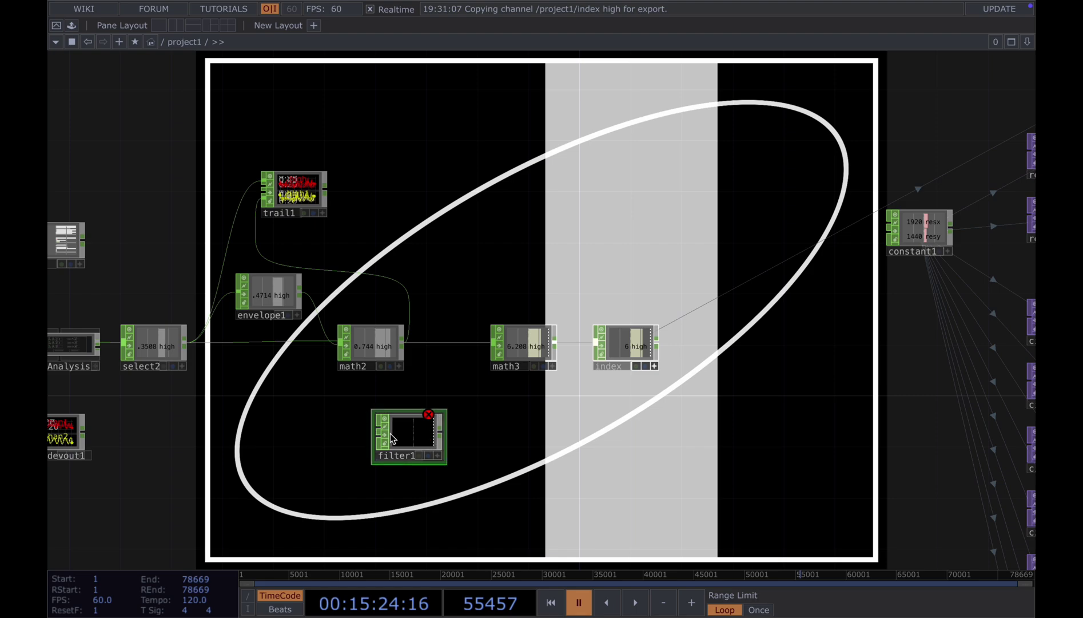
pyautogui.moveTo(409, 436); pyautogui.dragTo(438, 414)
pyautogui.moveTo(504, 419); pyautogui.dragTo(460, 351)
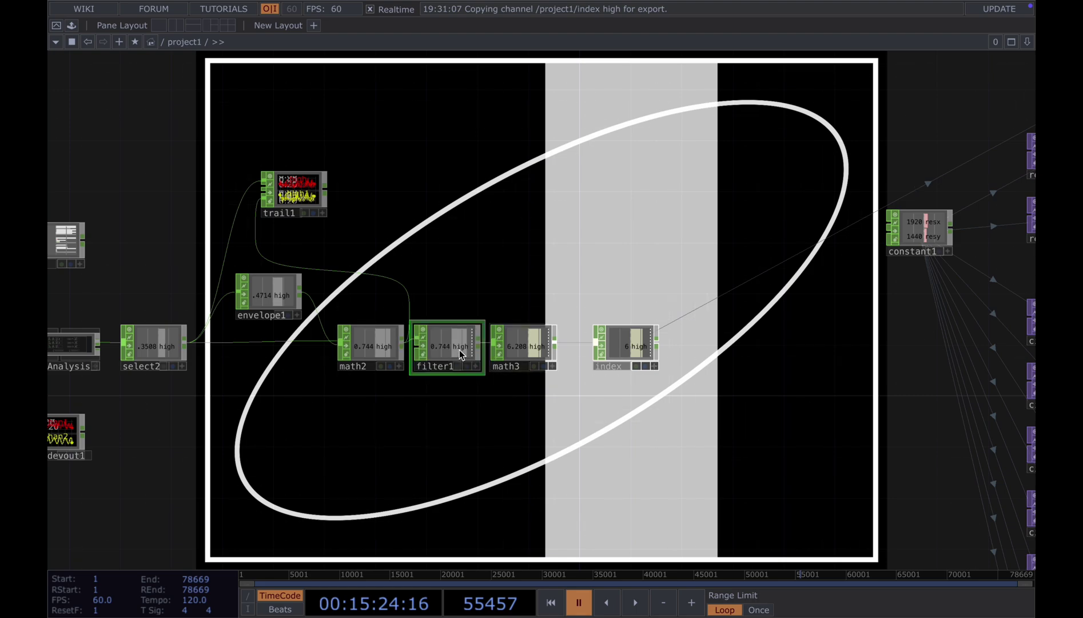
# Set filter1's Filter Width to 0.2 seconds and play the timeline to test the smoothing
pyautogui.press('p')
pyautogui.moveTo(761, 428); pyautogui.dragTo(668, 447)
pyautogui.press('space')
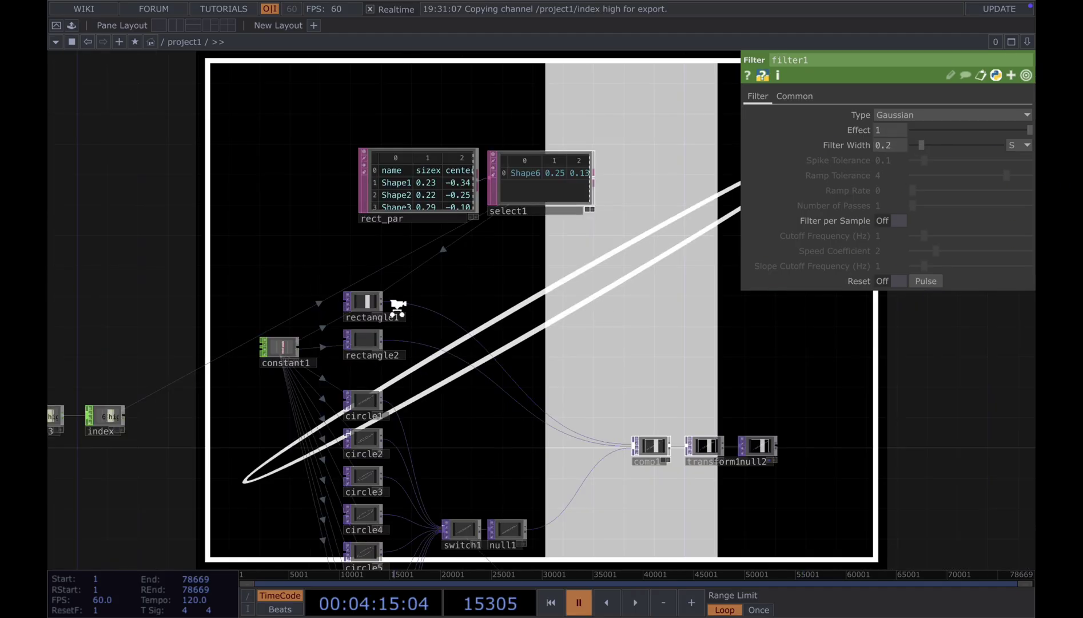
# Insert a Blur TOP on the output connection of rectangle1
pyautogui.scroll(2, 398, 309)
pyautogui.scroll(3, 418, 304)
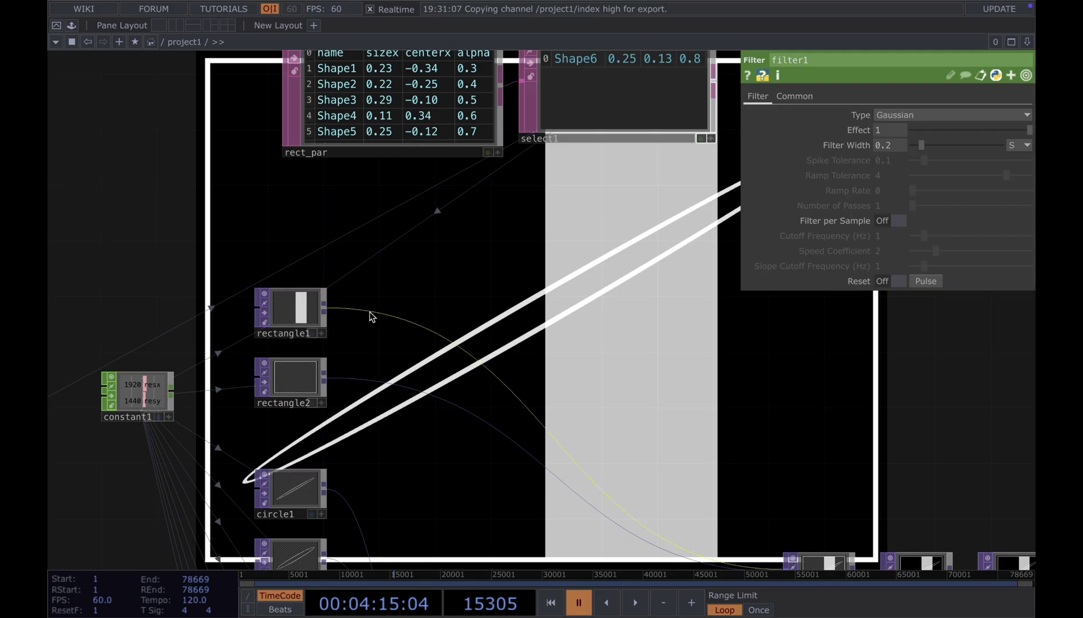
pyautogui.rightClick(370, 312)
pyautogui.click(440, 297)
pyautogui.write('b')
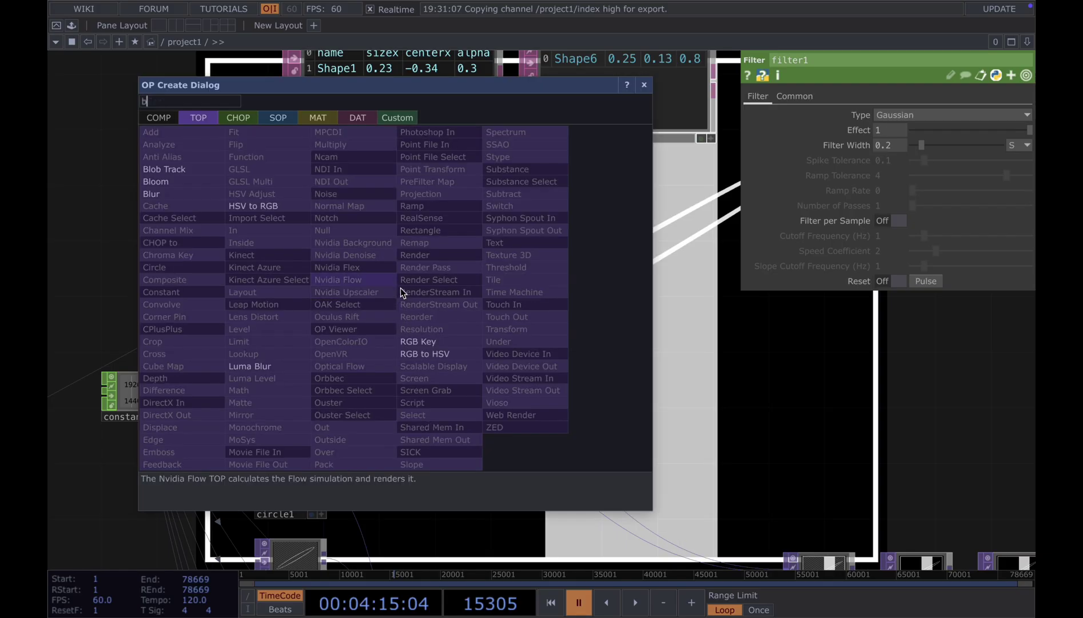
pyautogui.press('Escape')
# Add a Composite TOP after blur1 that combines rectangle1 with its blurred copy and feeds comp1
pyautogui.press('Tab')
pyautogui.write('com')
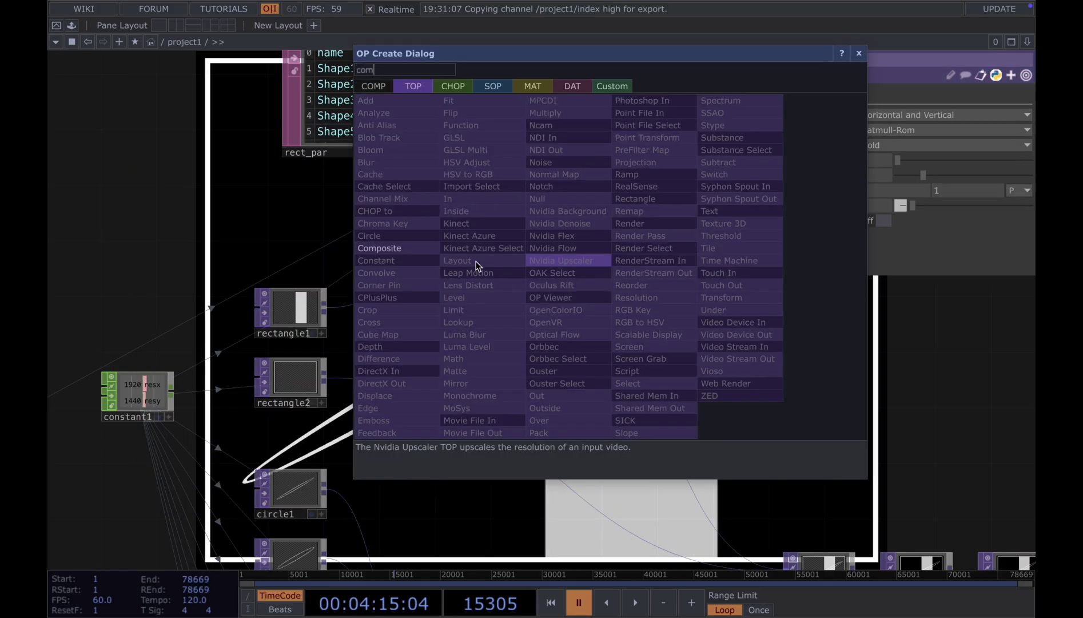
pyautogui.press('Return')
# Set blur1's Pre-Shrink to 8 and Filter Size to 32
pyautogui.moveTo(898, 162); pyautogui.dragTo(993, 161)
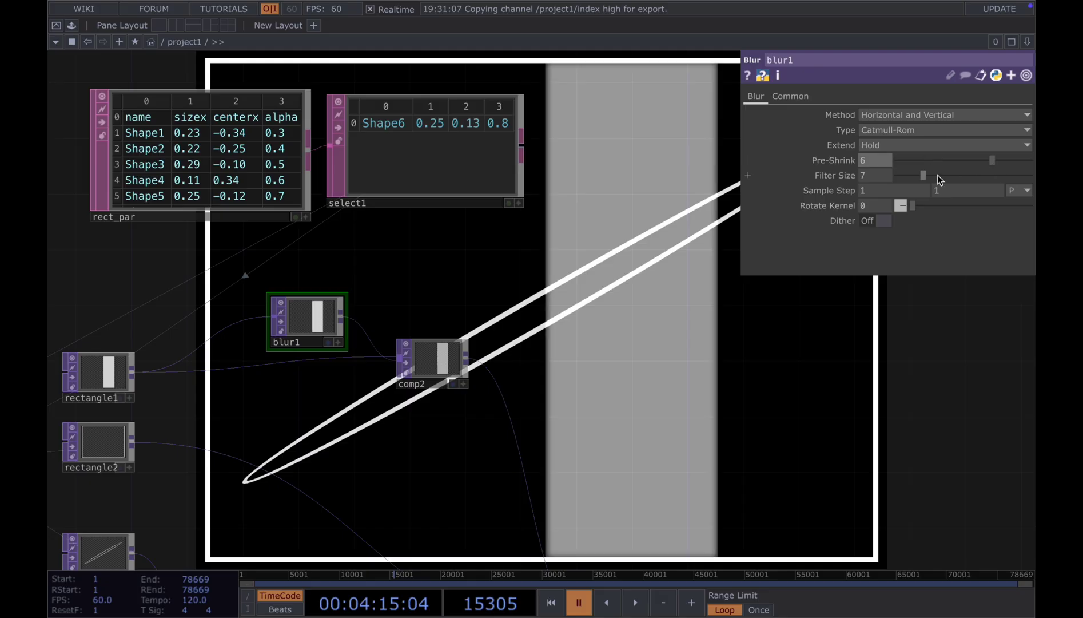
pyautogui.moveTo(933, 181); pyautogui.dragTo(966, 177)
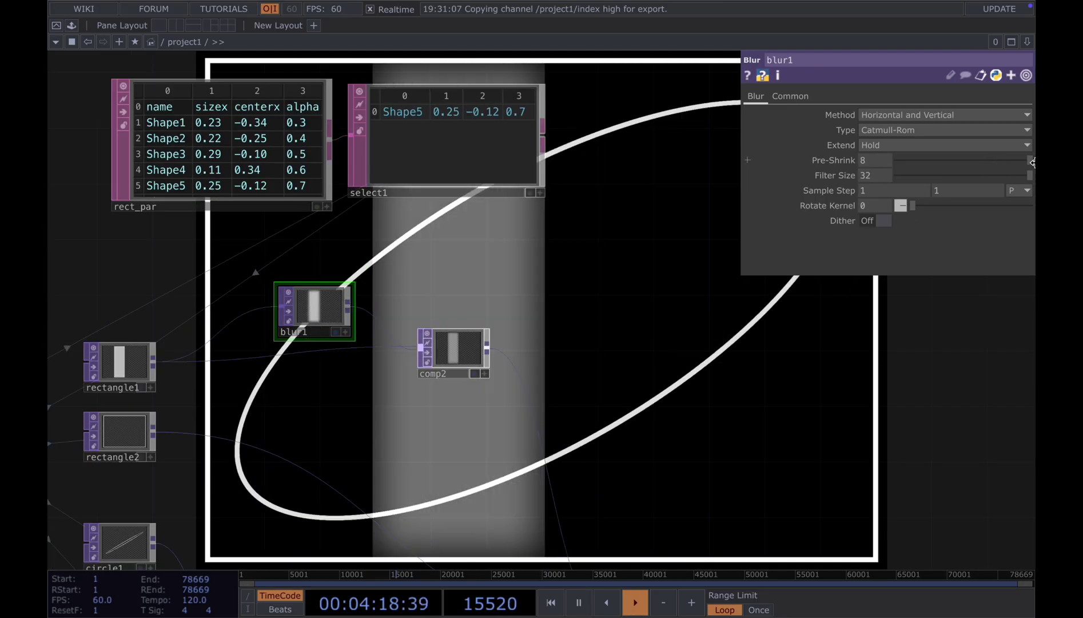
# Set comp2's operation to Add and toggle playback to check the glow
pyautogui.moveTo(503, 377); pyautogui.dragTo(450, 331)
pyautogui.click(909, 177)
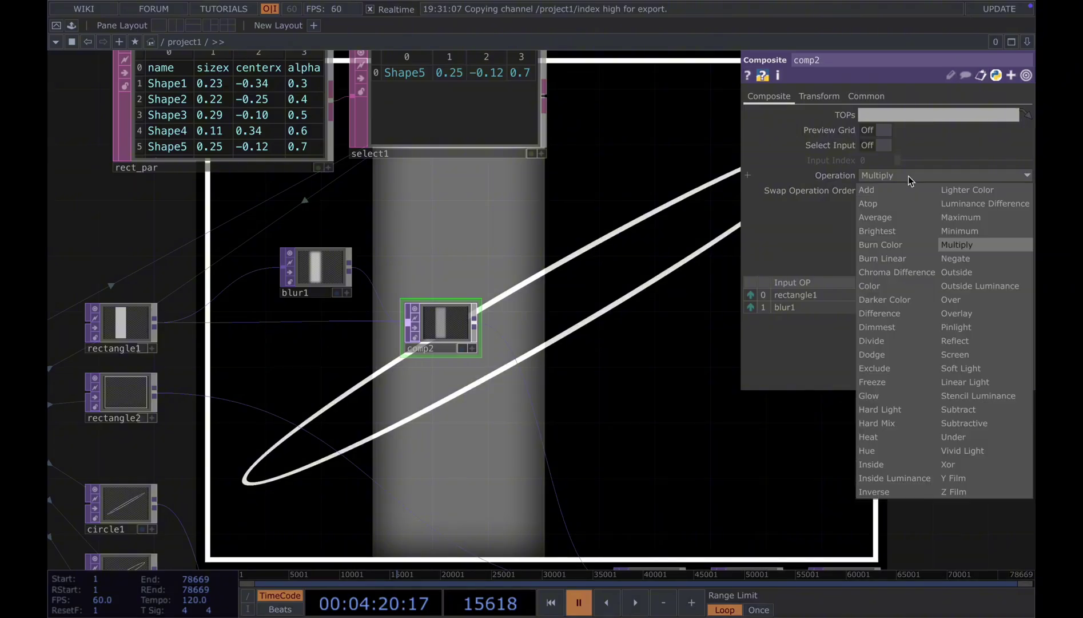
pyautogui.click(874, 190)
pyautogui.press('space')
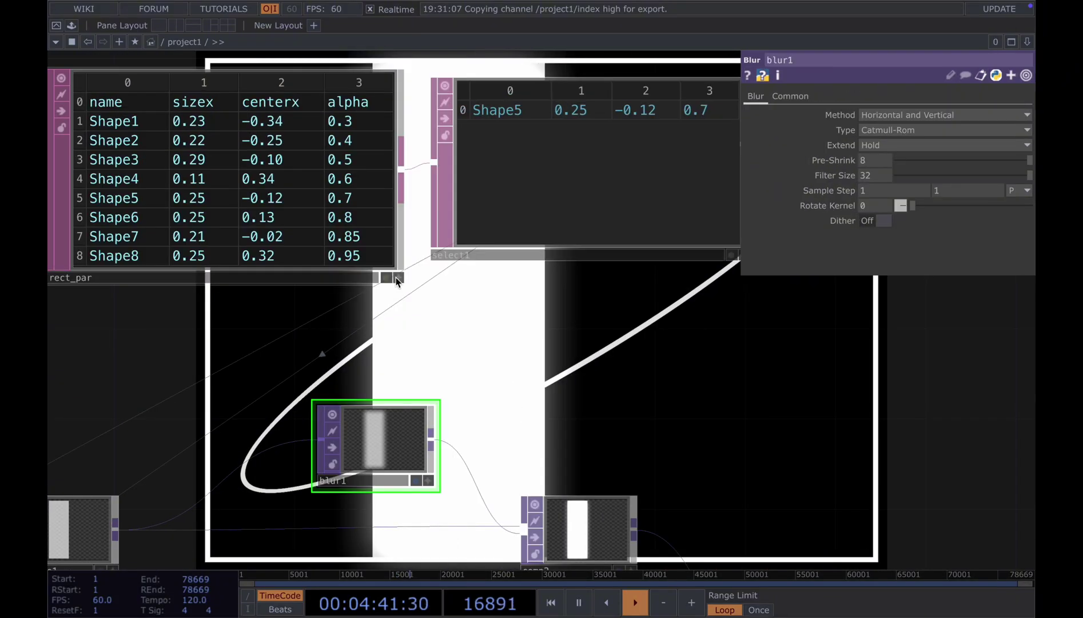
# Edit the alpha values of Shape7 and Shape8 in the rect_par table, entering the digits 7 and 8 respectively
pyautogui.click(397, 278)
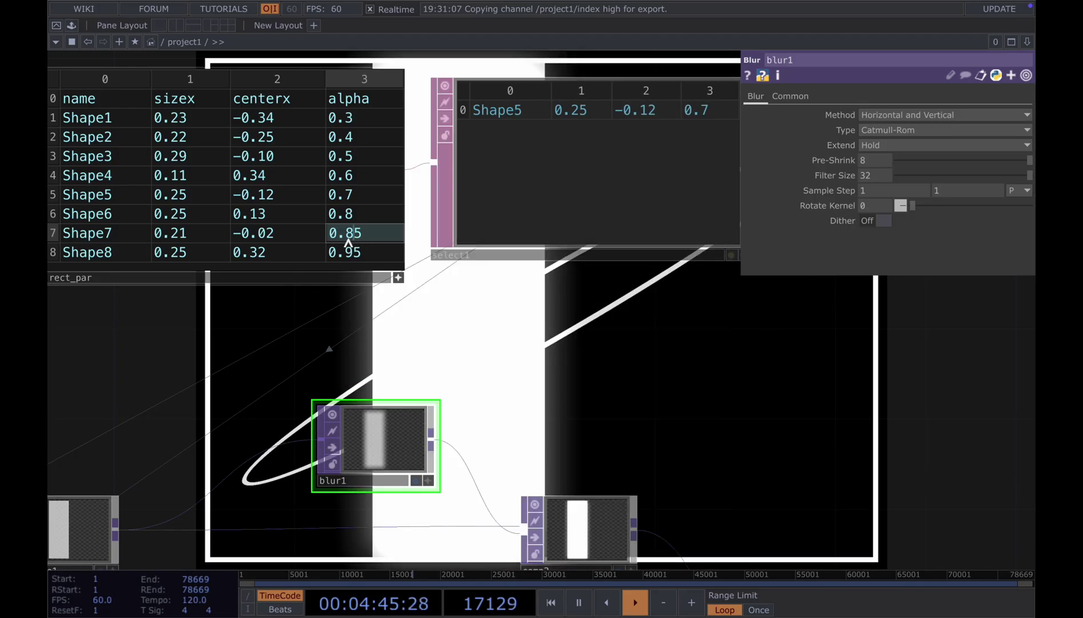
pyautogui.write('7')
pyautogui.click(353, 251)
pyautogui.write('8')
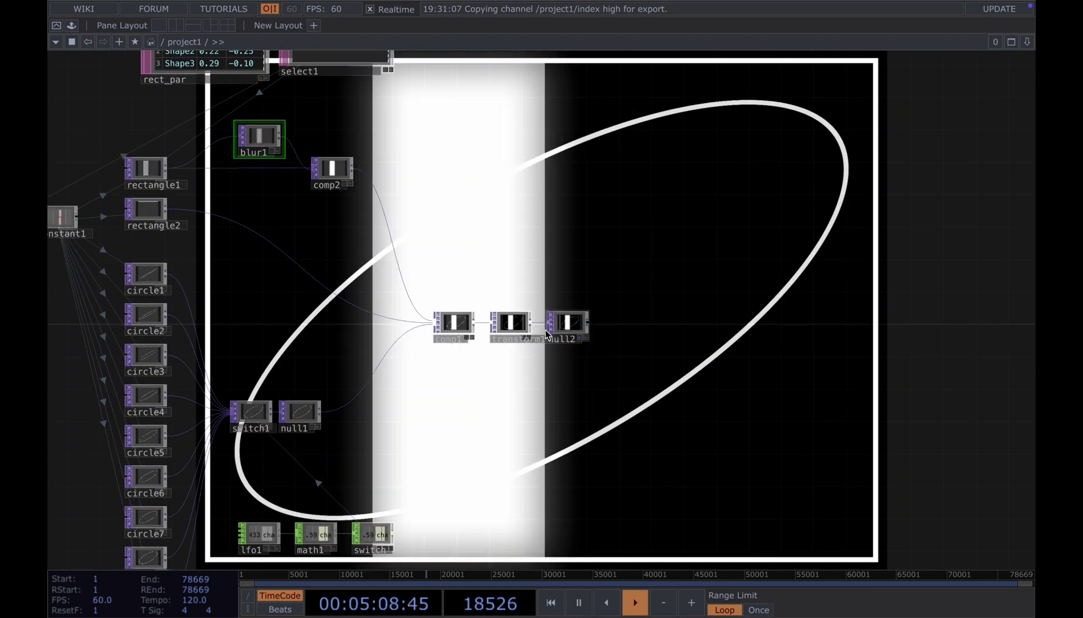
# Set transform1's Scale to 0.2 on both axes to shrink the composite
pyautogui.scroll(2, 499, 325)
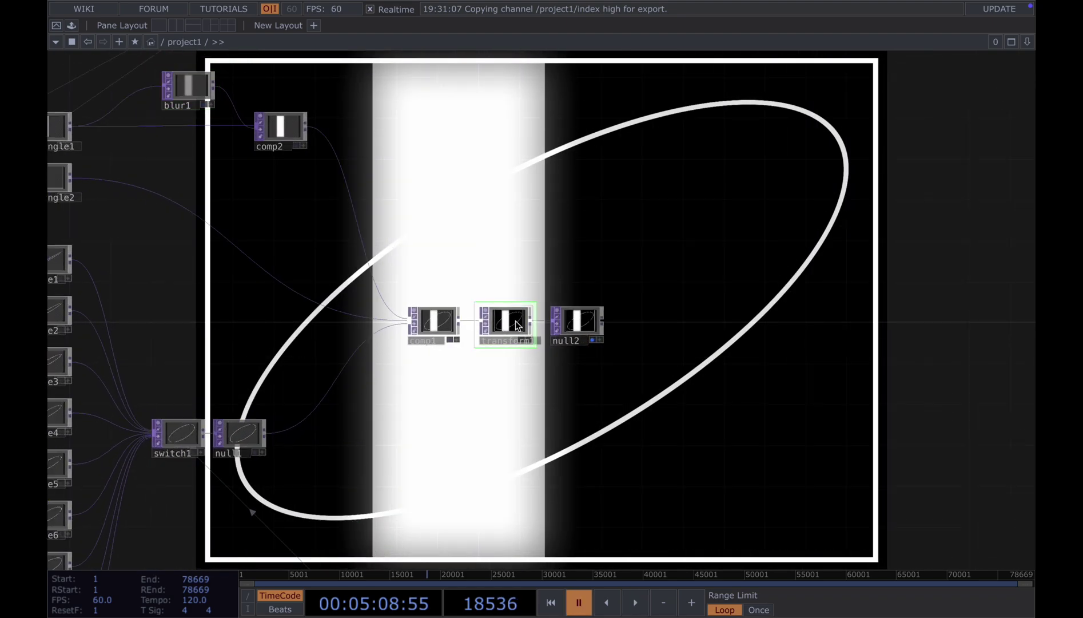
pyautogui.press('p')
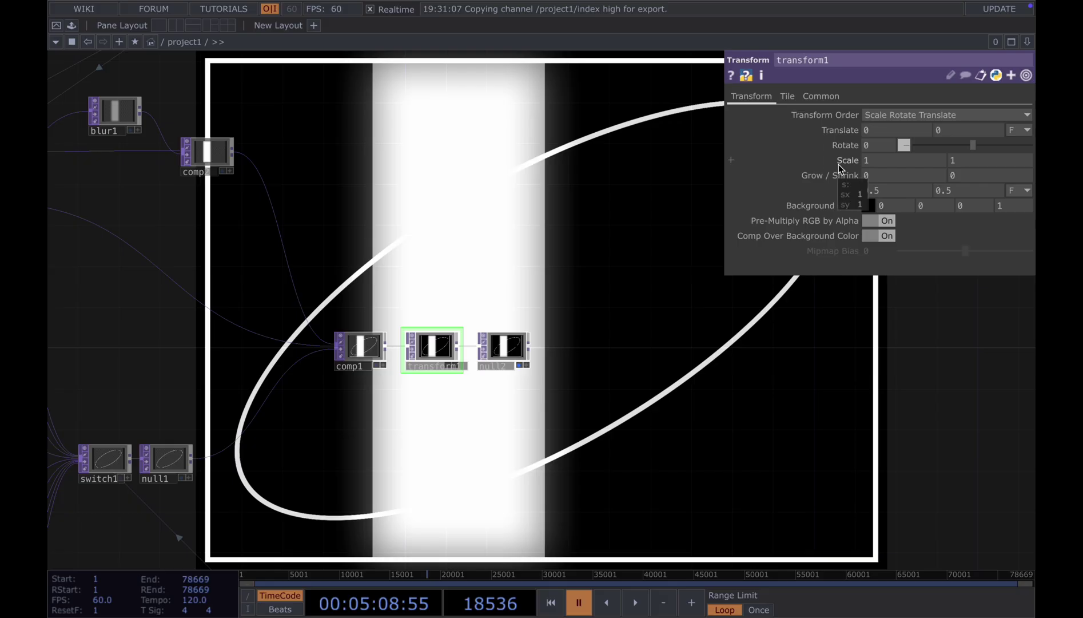
pyautogui.moveTo(839, 169); pyautogui.dragTo(896, 164, button='middle')
pyautogui.moveTo(689, 423); pyautogui.dragTo(752, 400)
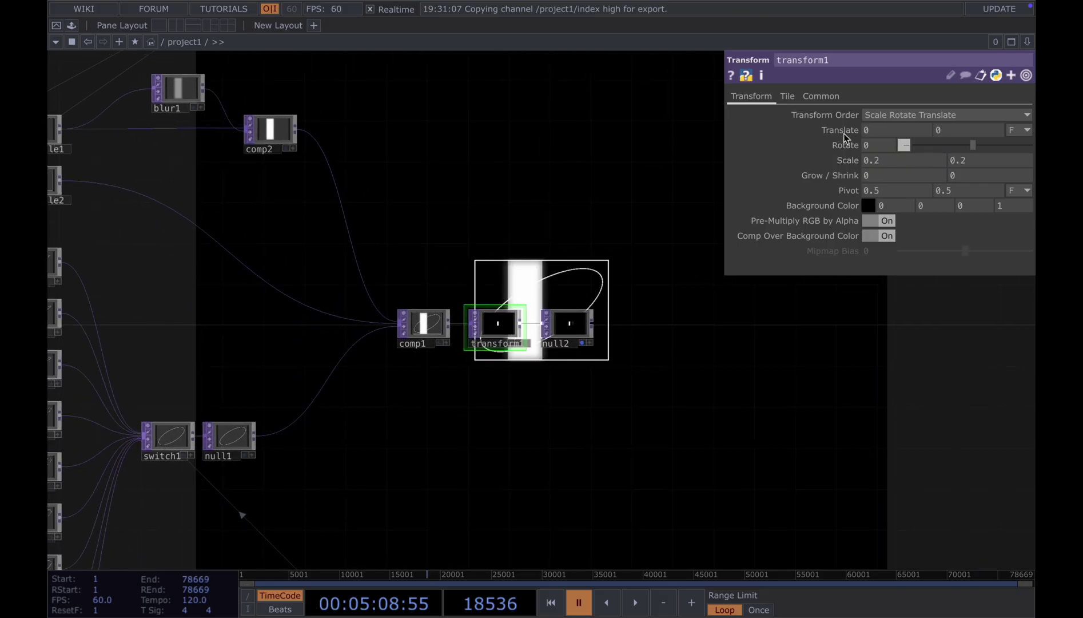
# Set transform1's tile Extend mode to Repeat and play the animation to check the grid
pyautogui.click(795, 97)
pyautogui.click(918, 116)
pyautogui.click(881, 153)
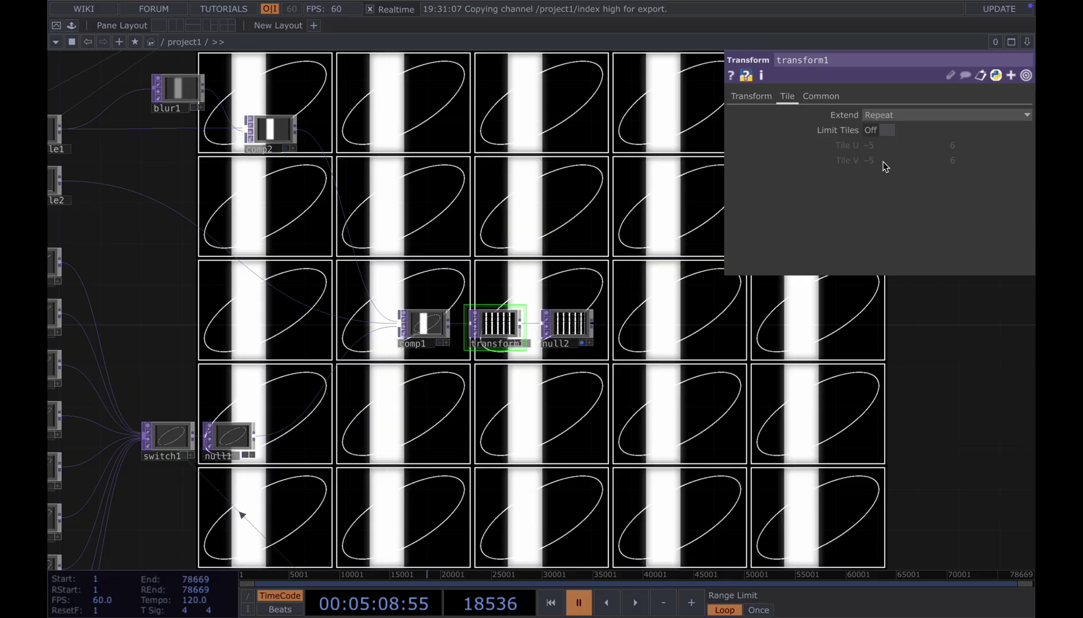
pyautogui.press('space')
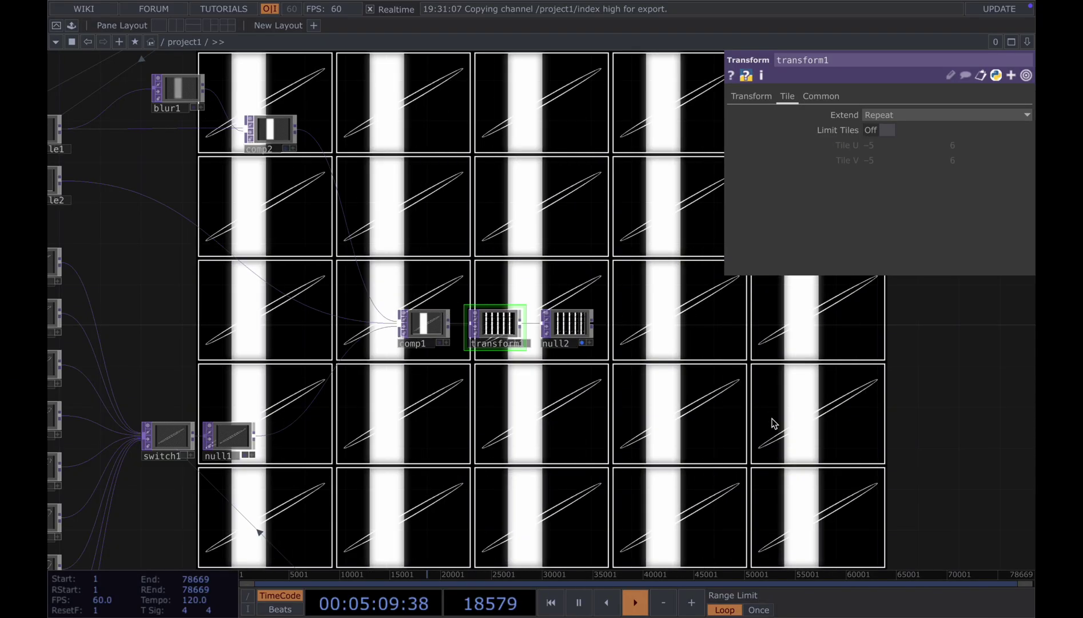
pyautogui.press('p')
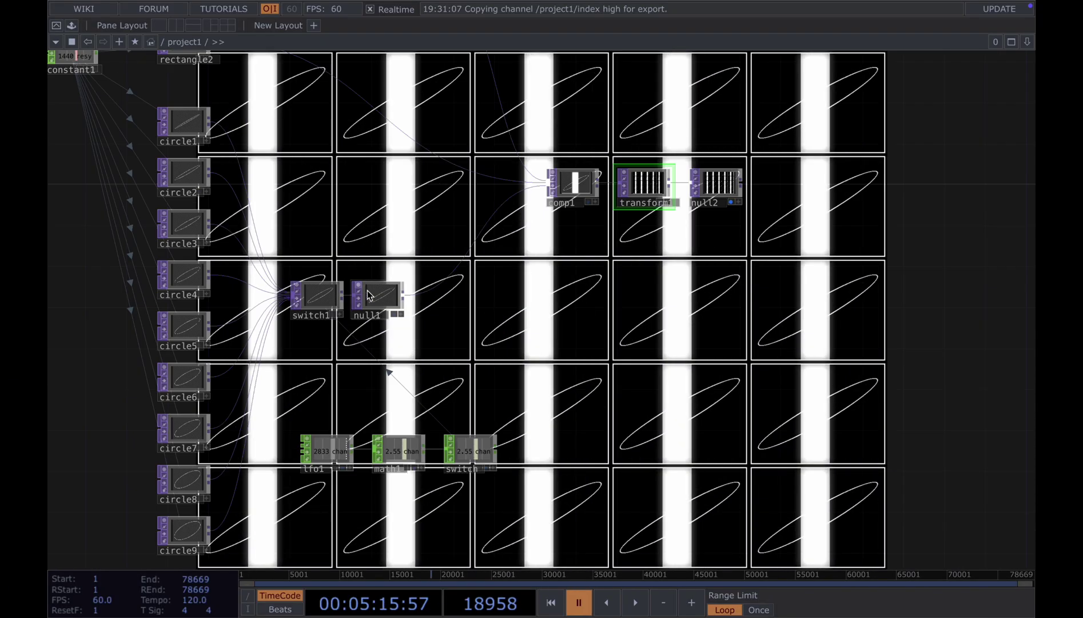
# Insert a Feedback TOP after null1 and a Level TOP behind it on the way to comp1
pyautogui.rightClick(445, 267)
pyautogui.click(471, 269)
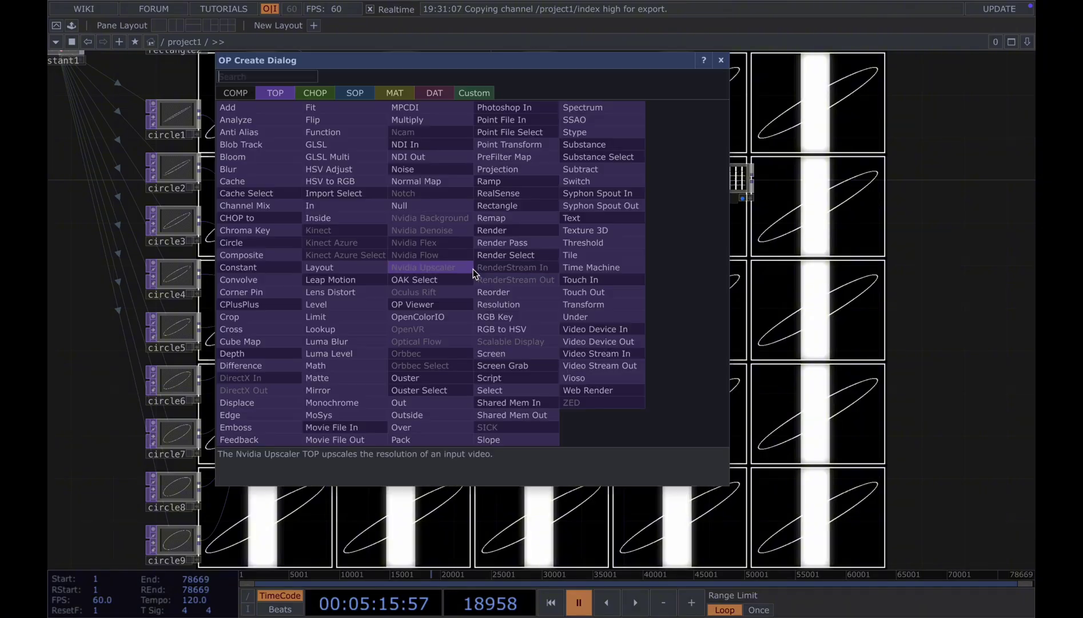
pyautogui.write('fee')
pyautogui.rightClick(486, 336)
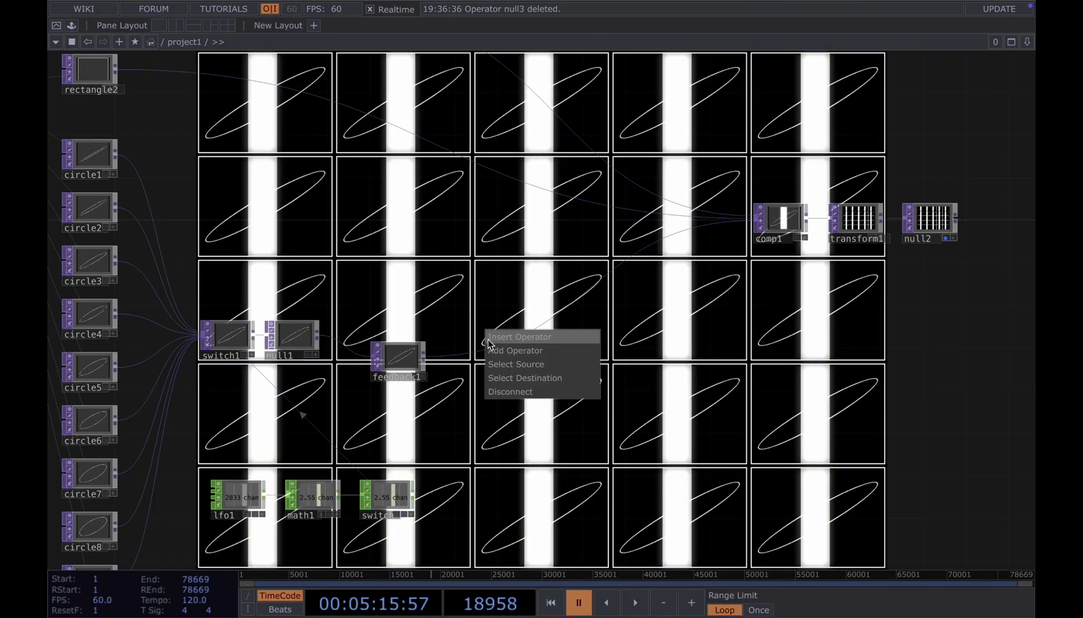
pyautogui.click(495, 335)
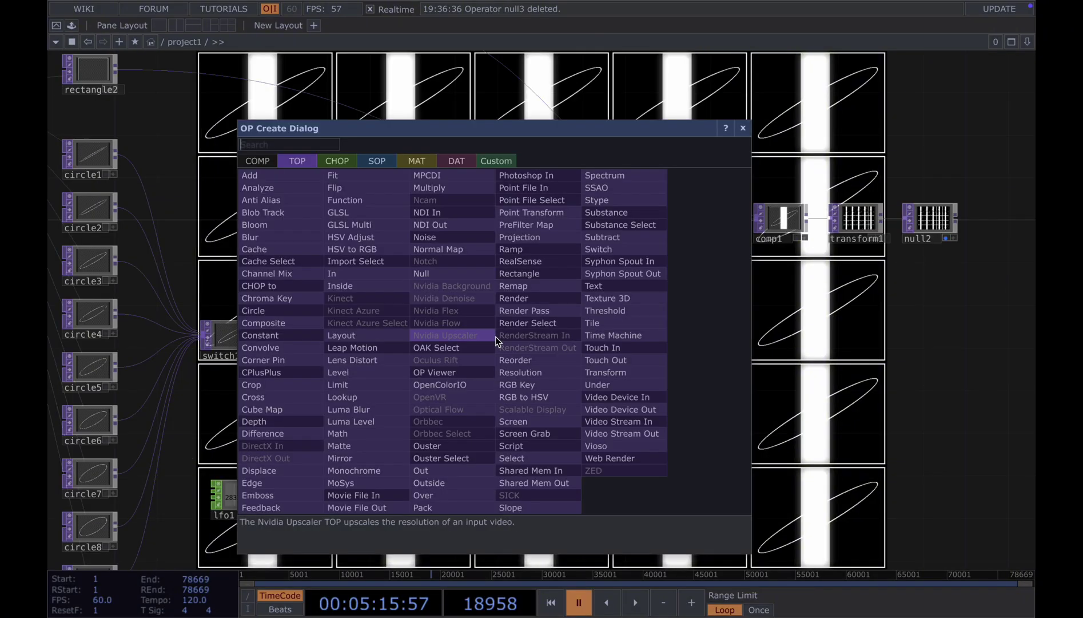
pyautogui.write('le')
pyautogui.click(340, 372)
# Insert a Transform TOP between feedback1 and level1, spacing the nodes apart
pyautogui.rightClick(538, 354)
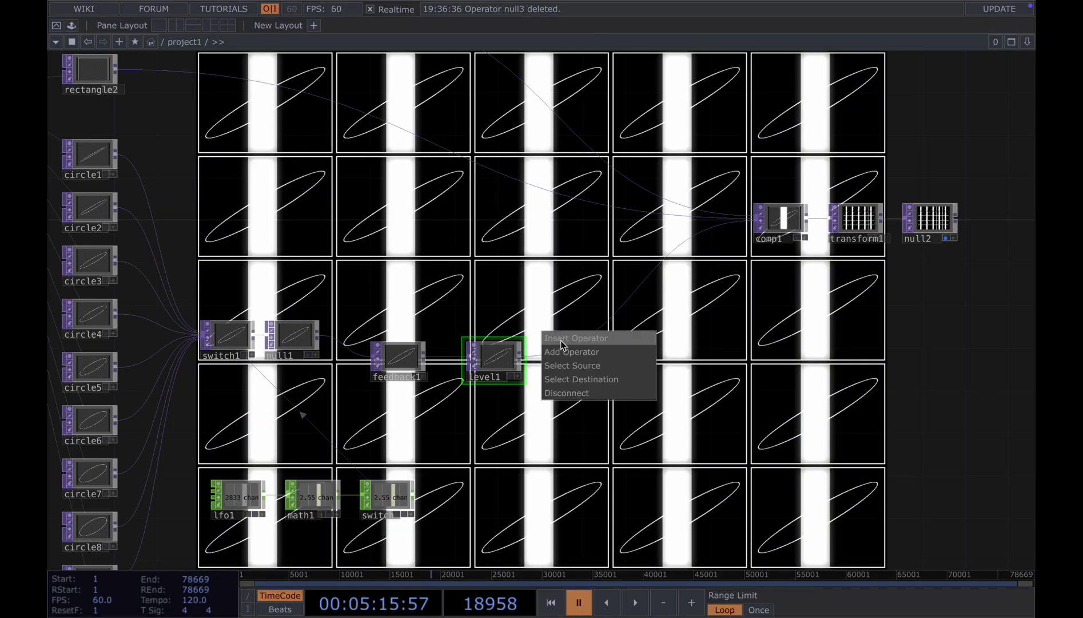
pyautogui.click(561, 344)
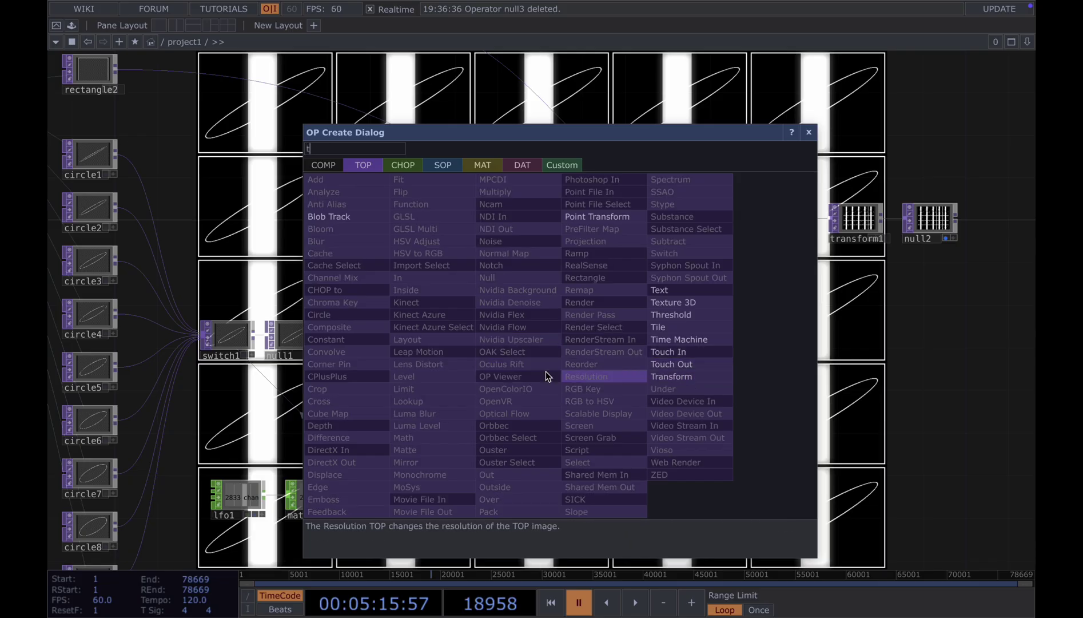
pyautogui.click(690, 366)
pyautogui.moveTo(508, 366); pyautogui.dragTo(573, 366)
pyautogui.rightClick(476, 358)
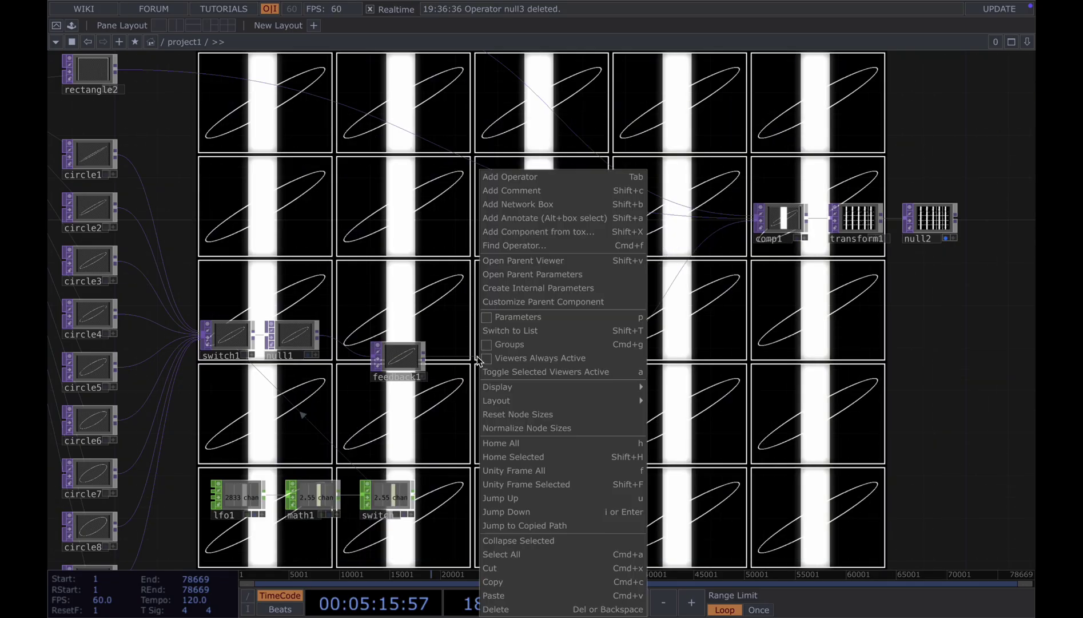
# Insert a Composite TOP between level1 and comp1, placed below the feedback chain
pyautogui.rightClick(605, 352)
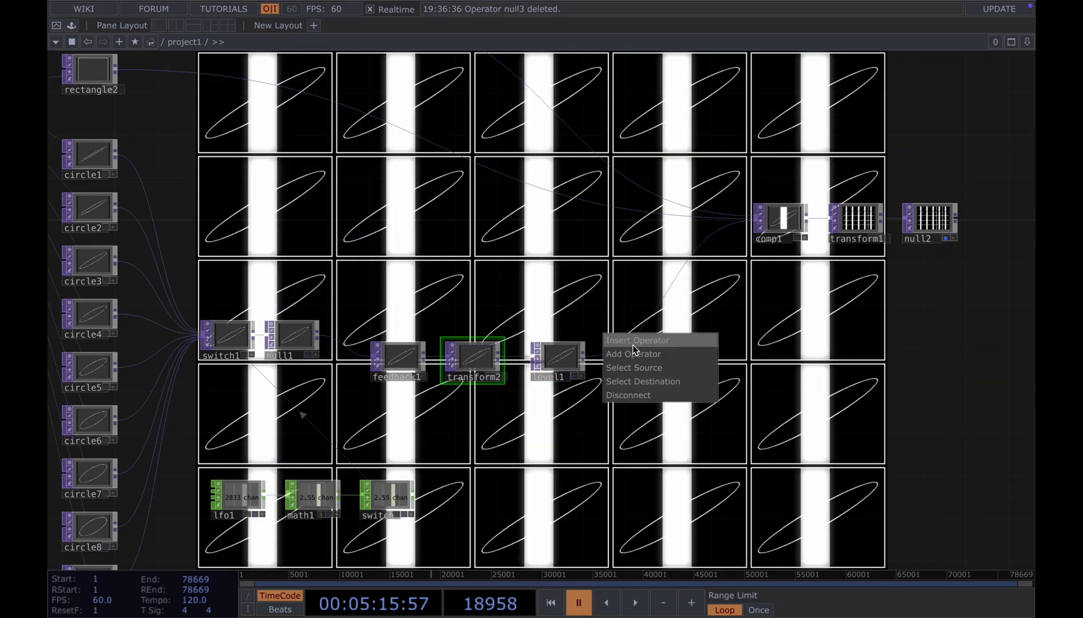
pyautogui.click(639, 342)
pyautogui.write('com')
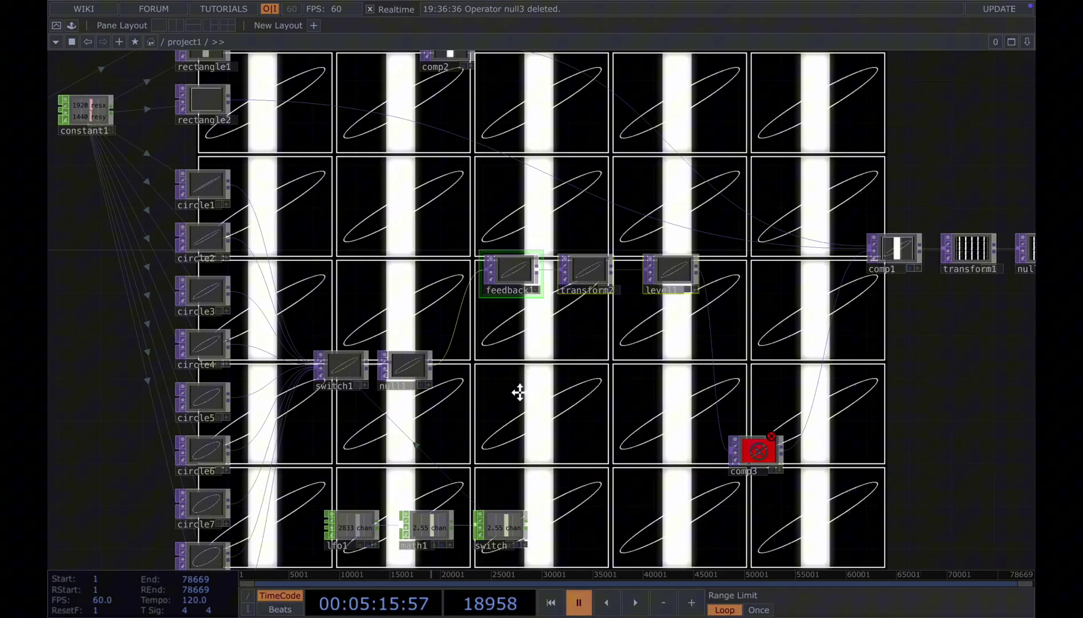
pyautogui.moveTo(518, 392); pyautogui.dragTo(554, 406)
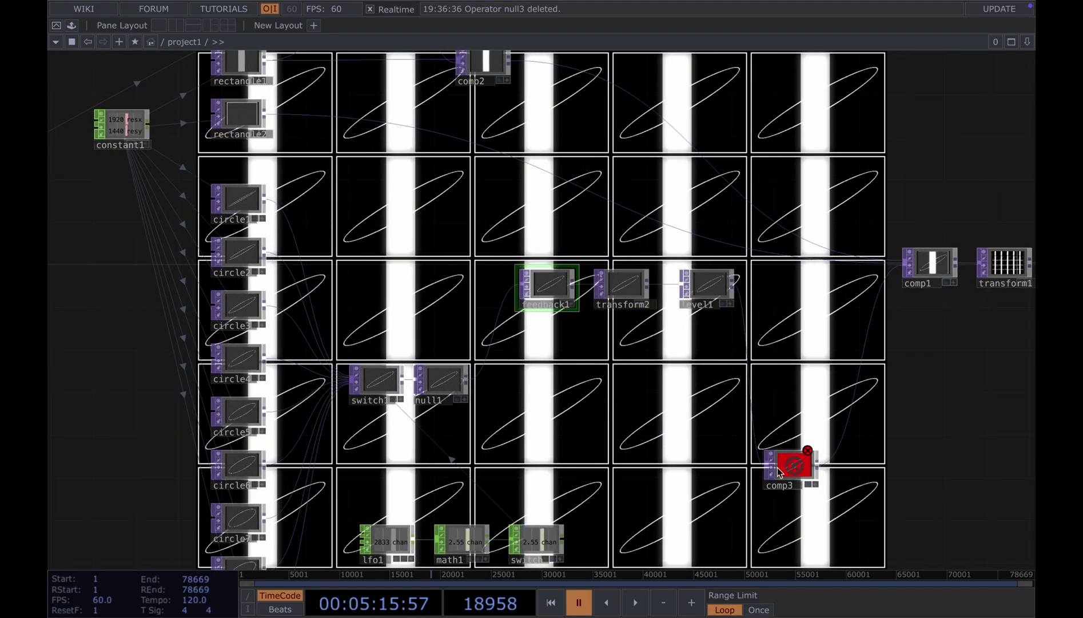
# Connect null1 as comp3's second input and set comp3 as feedback1's target
pyautogui.click(761, 376)
pyautogui.moveTo(683, 447); pyautogui.dragTo(554, 478)
pyautogui.moveTo(699, 429); pyautogui.dragTo(635, 420)
pyautogui.scroll(1, 497, 395)
# Adjust level1's level sliders to tune the feedback trails, resuming playback to judge the fade
pyautogui.click(529, 305)
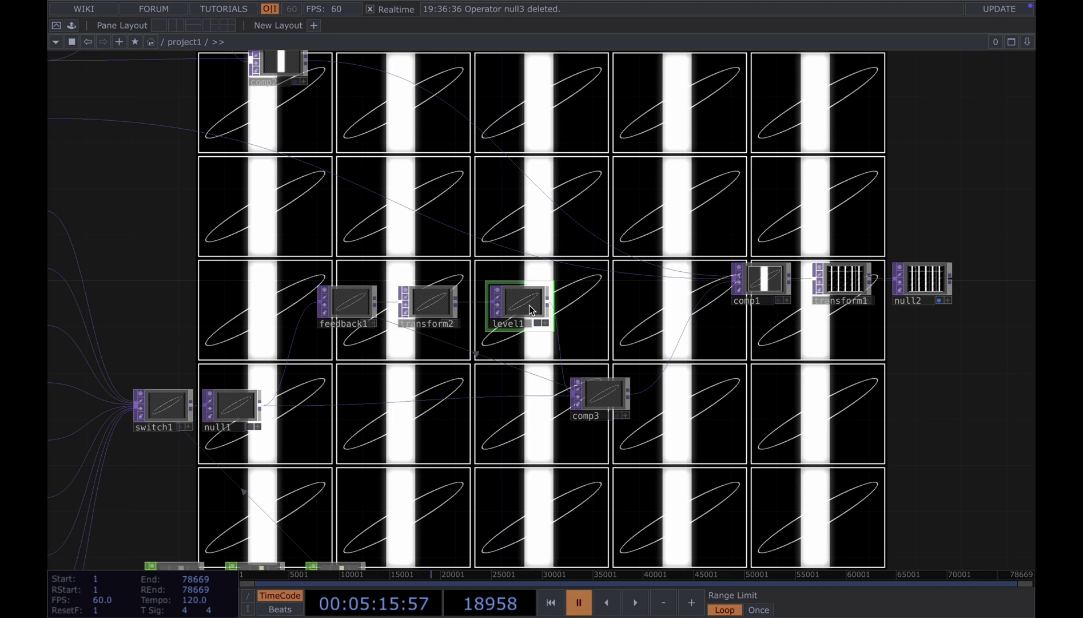
pyautogui.press('p')
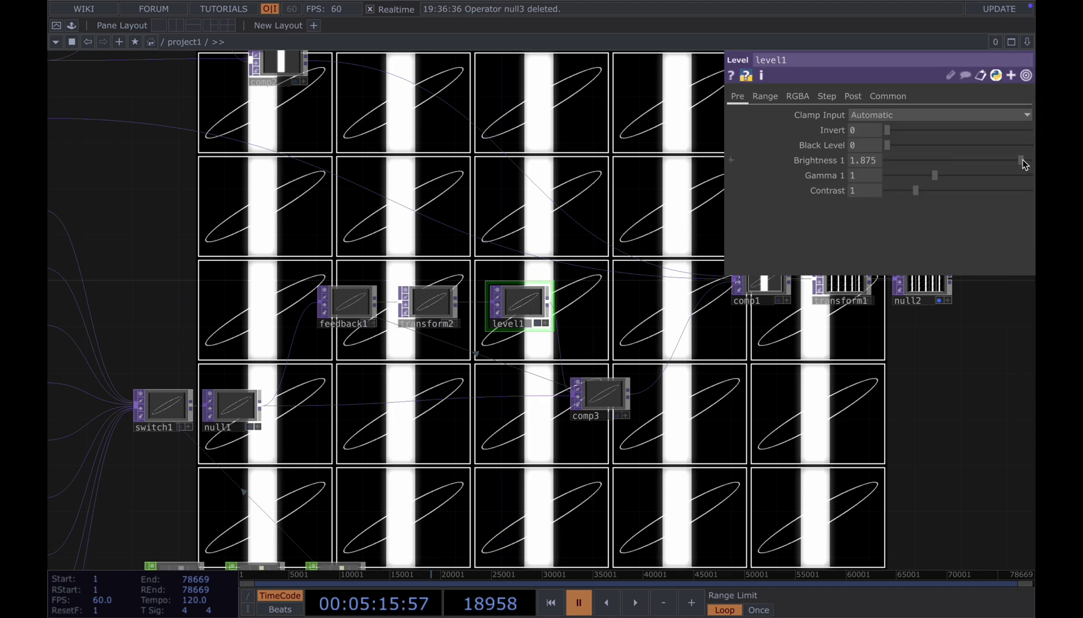
pyautogui.moveTo(1025, 130); pyautogui.dragTo(1026, 130)
pyautogui.moveTo(948, 351); pyautogui.dragTo(911, 360)
pyautogui.press('space')
pyautogui.moveTo(1026, 130); pyautogui.dragTo(1019, 131)
# Set comp3's operation to Add
pyautogui.click(563, 400)
pyautogui.click(928, 175)
pyautogui.click(881, 184)
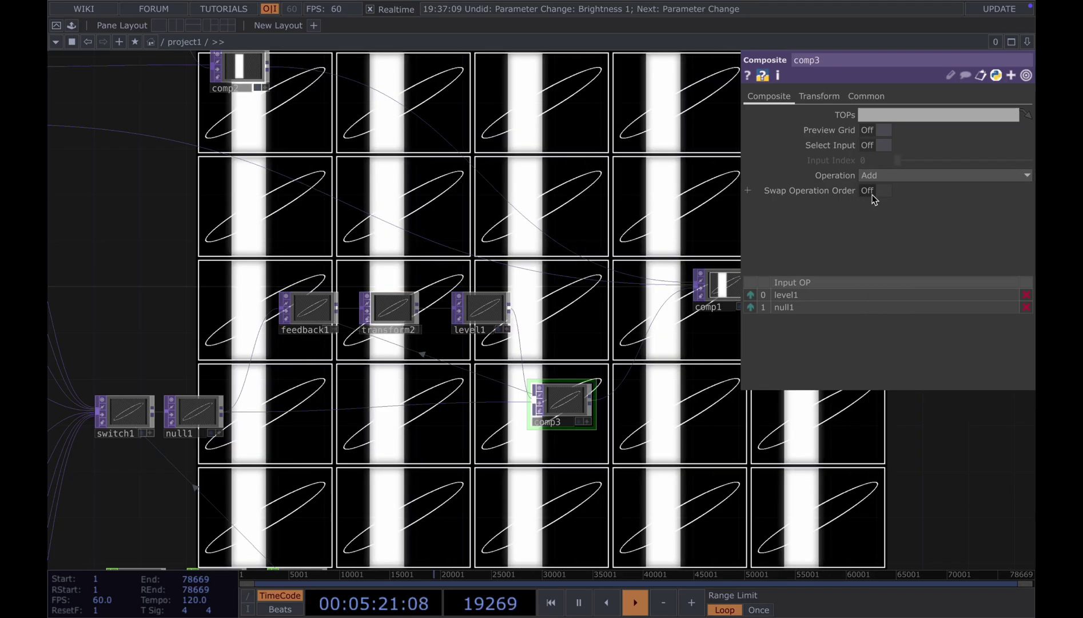
pyautogui.moveTo(582, 318); pyautogui.dragTo(555, 325)
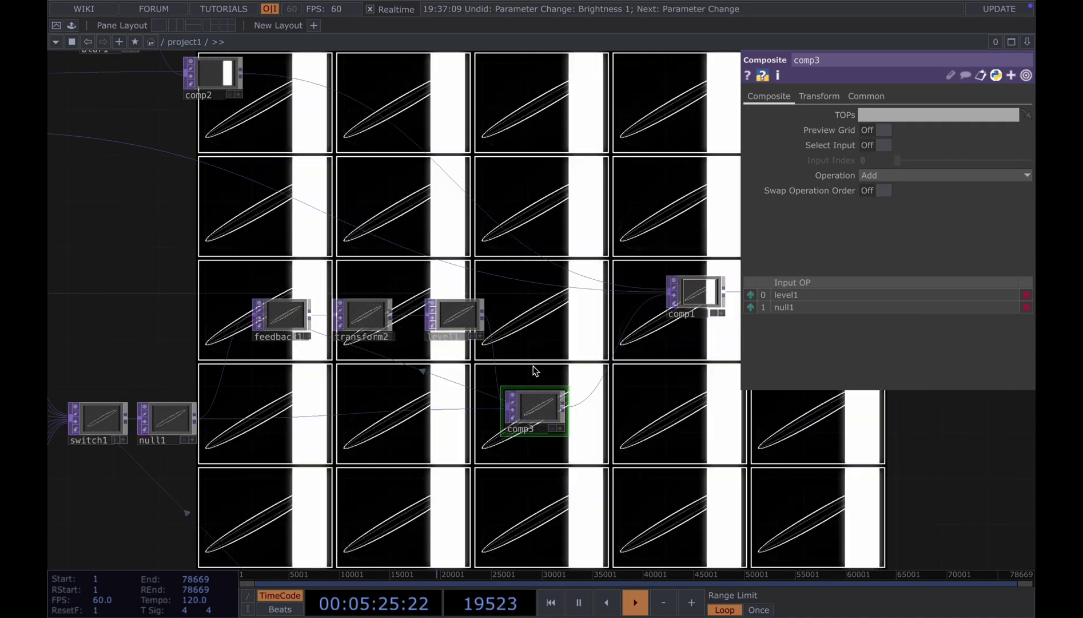
# Try Rotate values of 0.1 and 0.5 on transform2 and watch the feedback trails
pyautogui.click(364, 315)
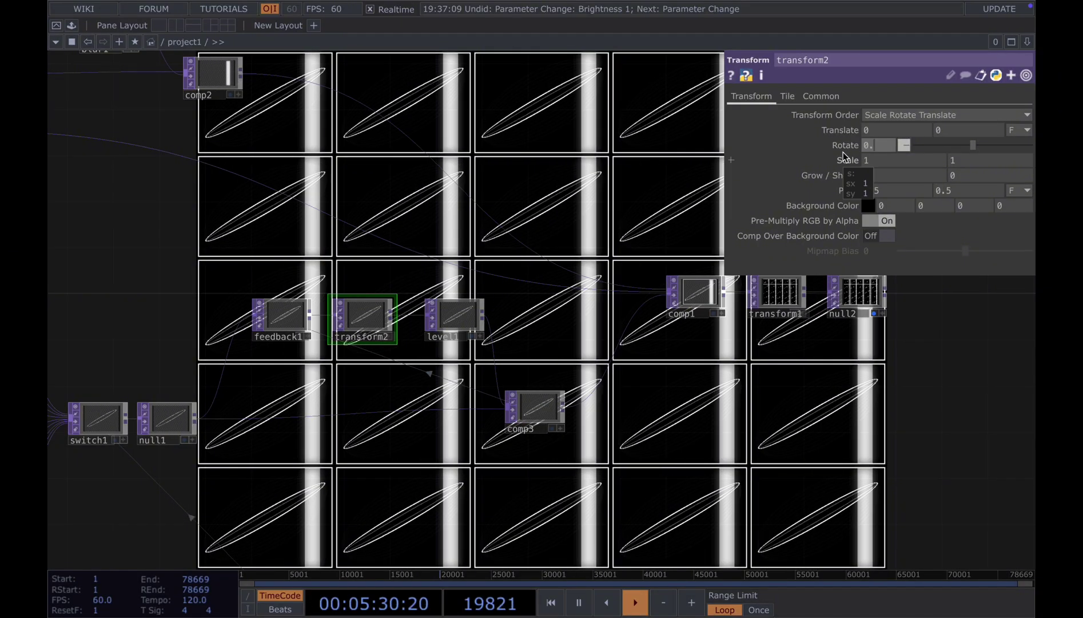
pyautogui.write('0.1')
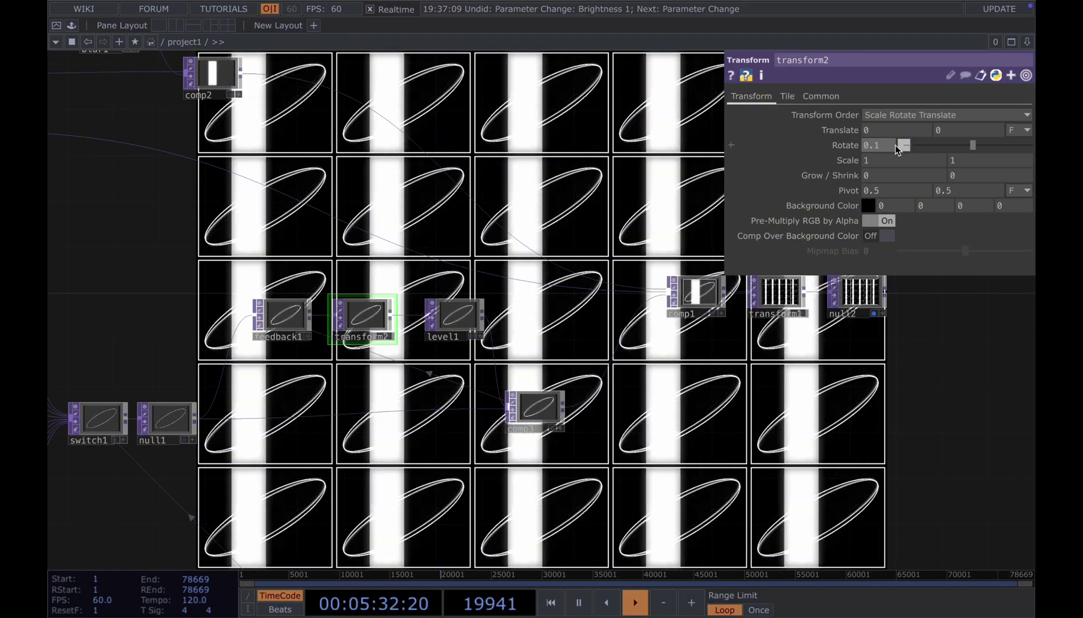
pyautogui.write('5')
pyautogui.press('Return')
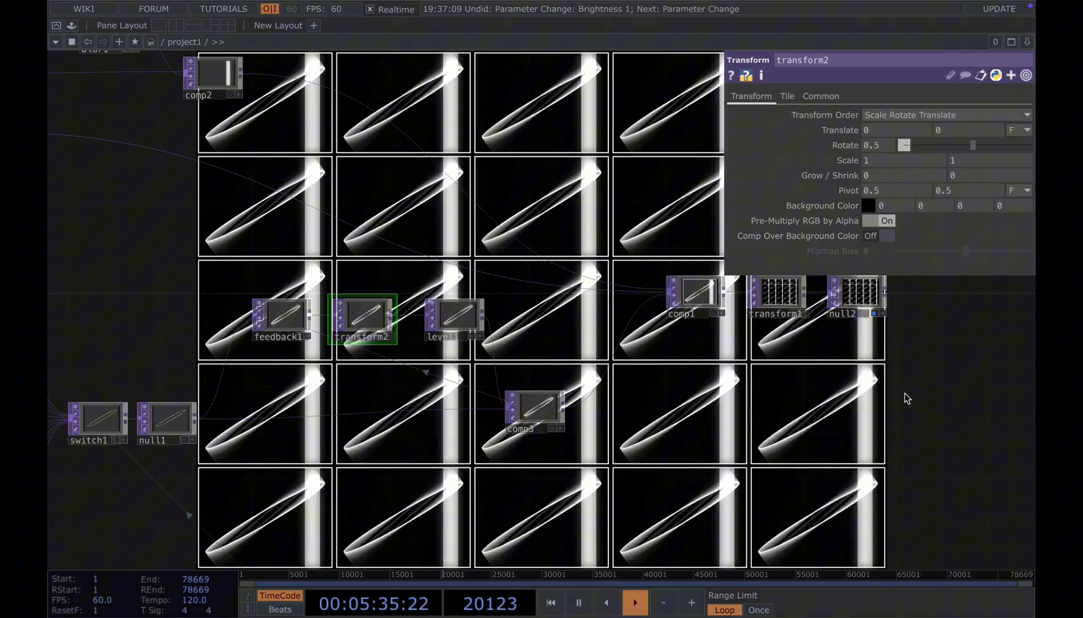
pyautogui.moveTo(839, 401); pyautogui.dragTo(744, 439)
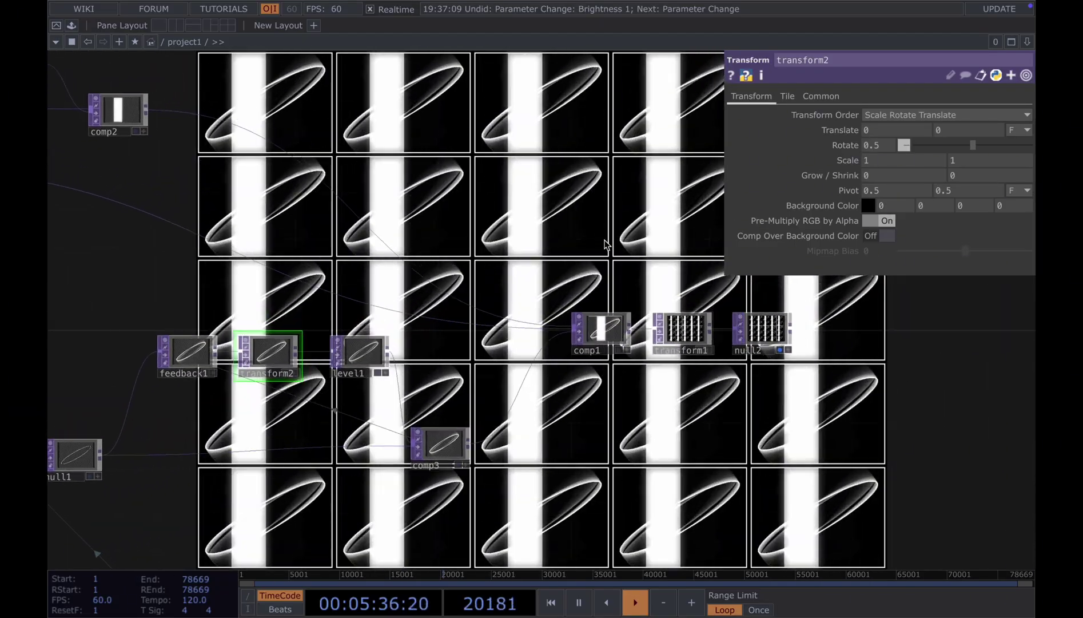
pyautogui.moveTo(581, 210); pyautogui.dragTo(632, 322)
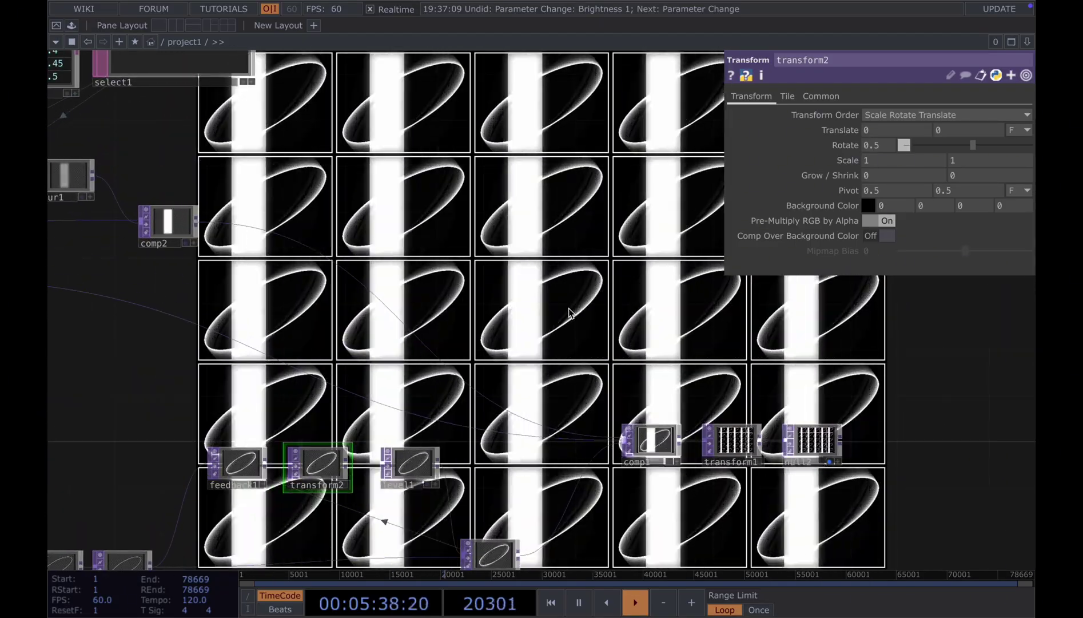
# Try an extreme Rotate of about -178 on transform2, followed by a small value of -0.3
pyautogui.moveTo(973, 145); pyautogui.dragTo(938, 148)
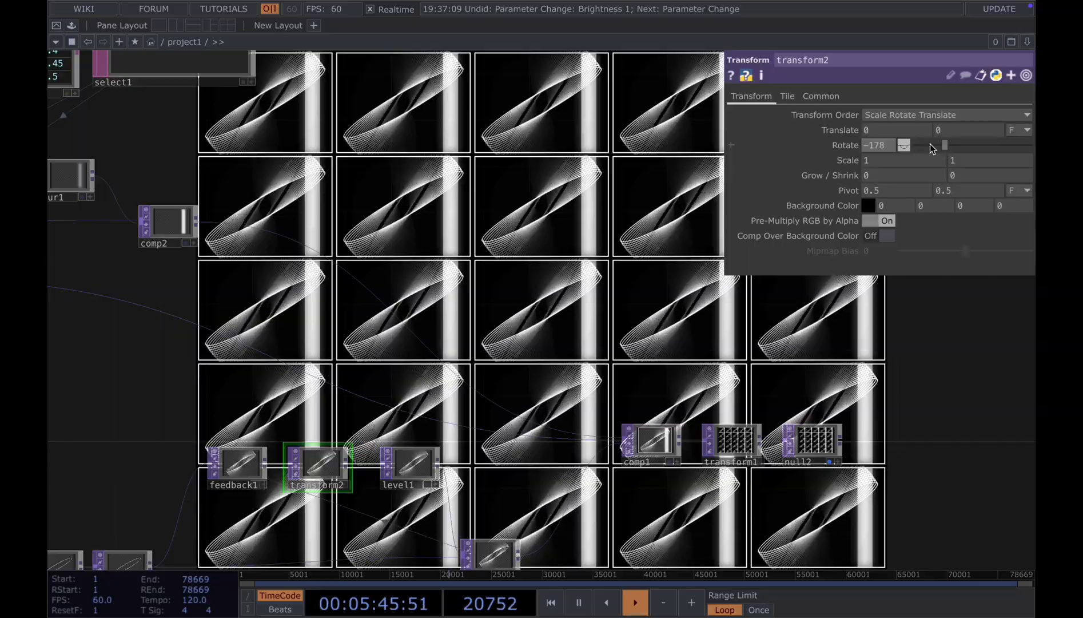
pyautogui.click(873, 145)
pyautogui.write('-0.1')
pyautogui.press('Return')
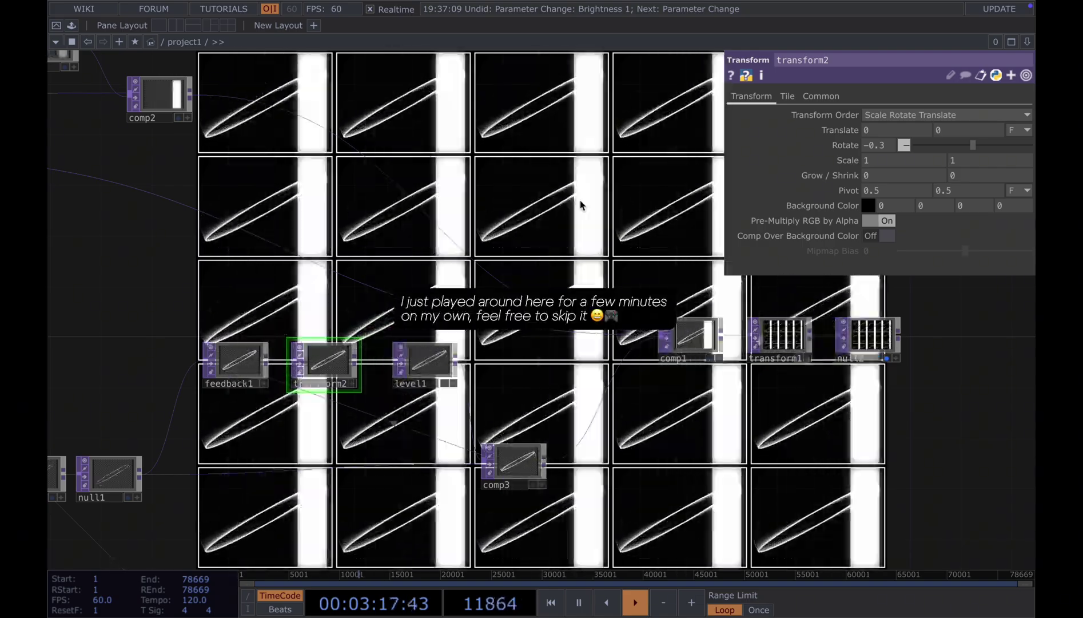
# Try a Rotate of -204 on transform2 and copy the parameter
pyautogui.moveTo(942, 145); pyautogui.dragTo(893, 147)
pyautogui.rightClick(848, 148)
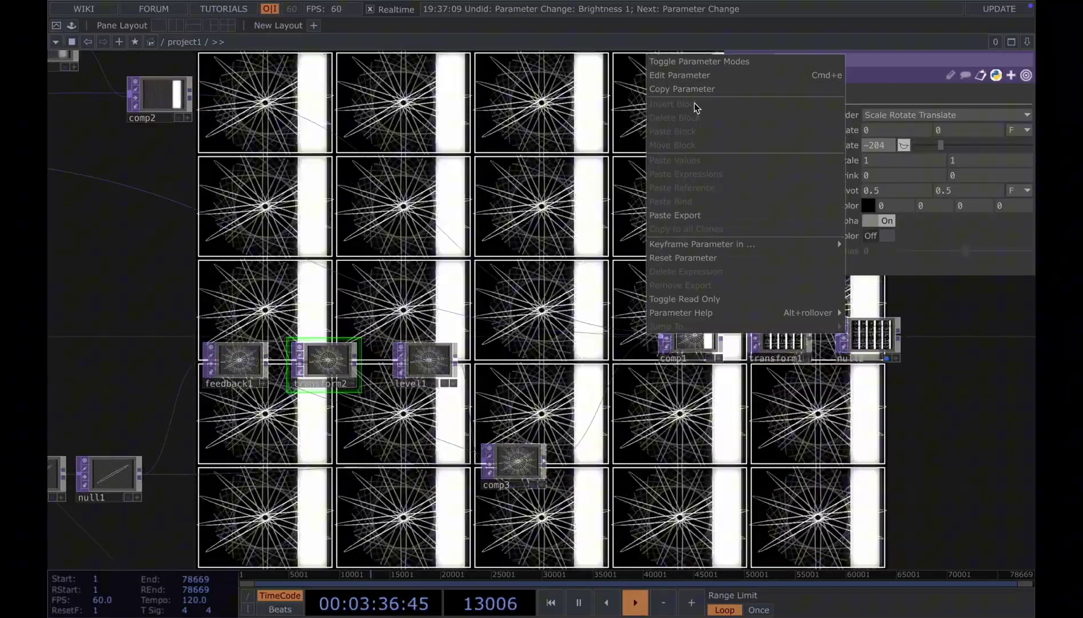
pyautogui.click(696, 93)
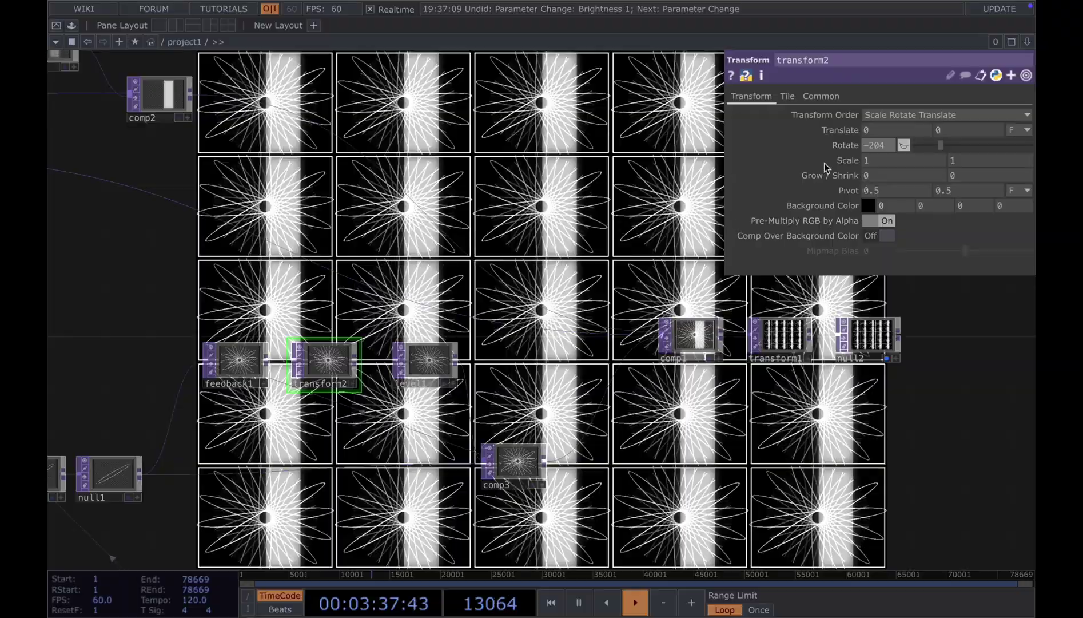
# Reset transform2's Rotate parameter and set it to 0.1
pyautogui.rightClick(839, 152)
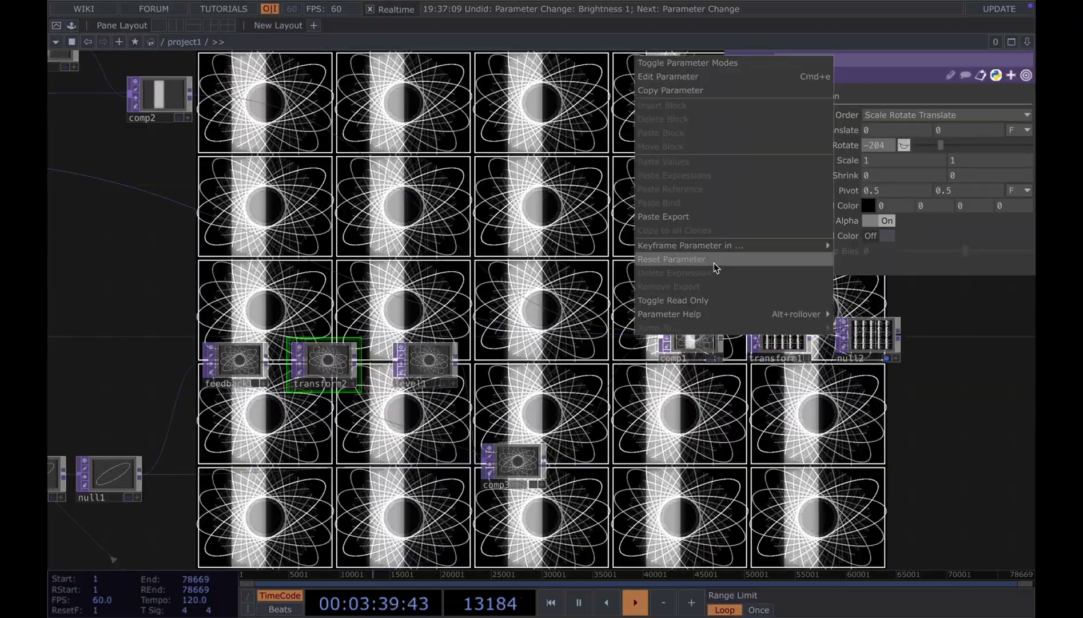
pyautogui.click(715, 259)
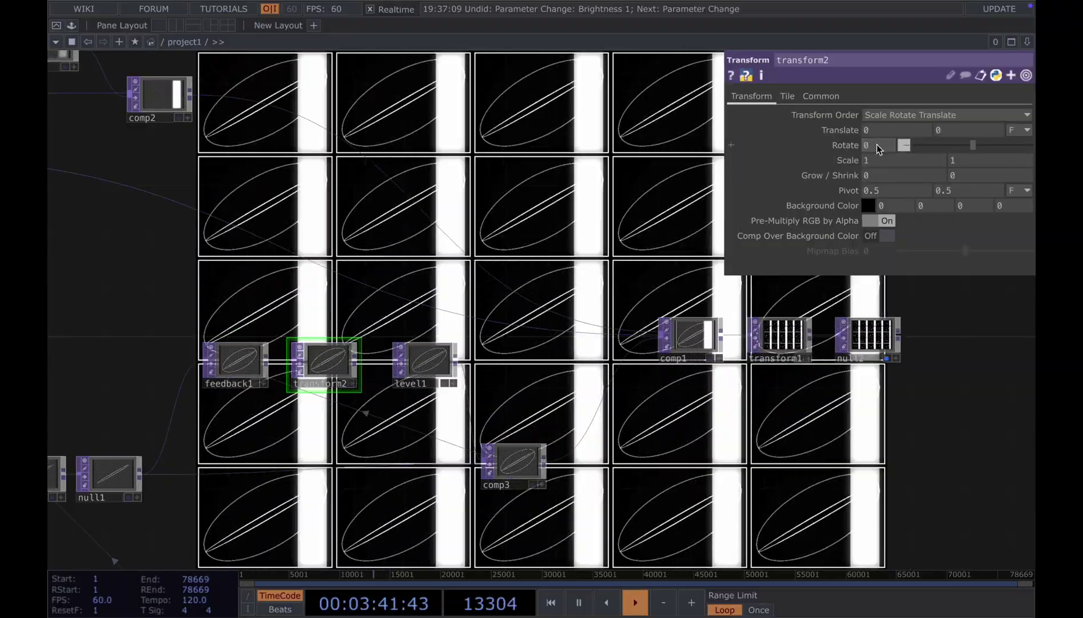
pyautogui.click(881, 147)
pyautogui.write('.1')
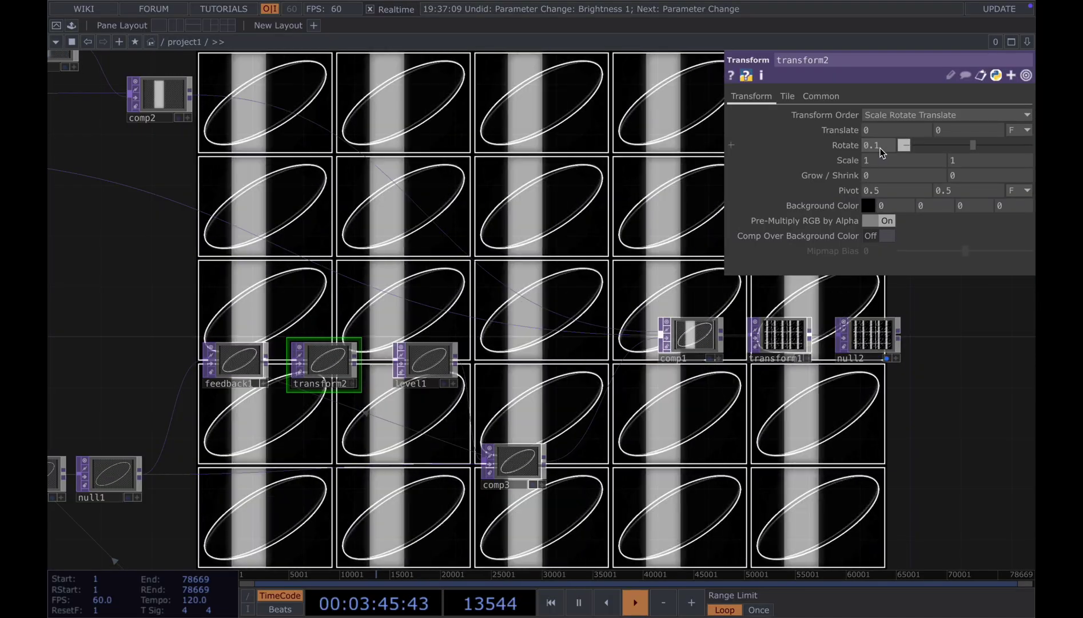